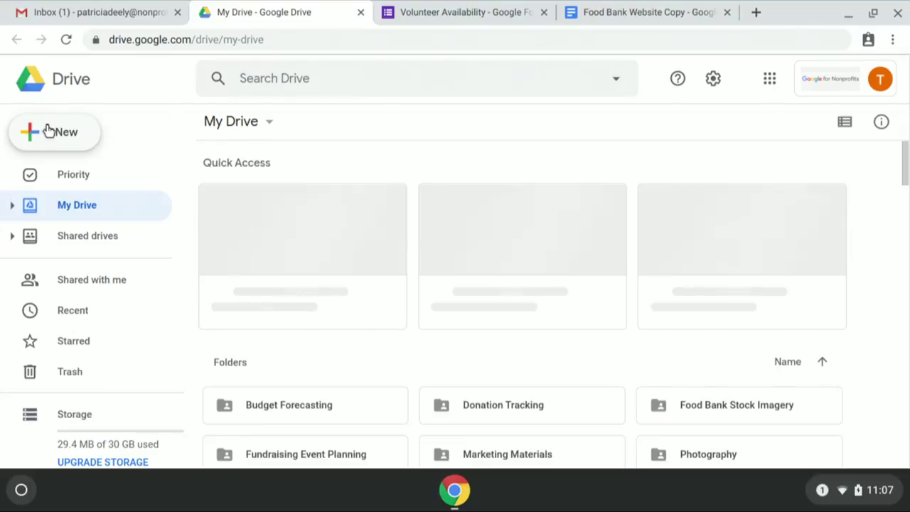
Create a new blank Google Form from My Drive.
{"action": "left_click", "coordinate": [48, 130]}
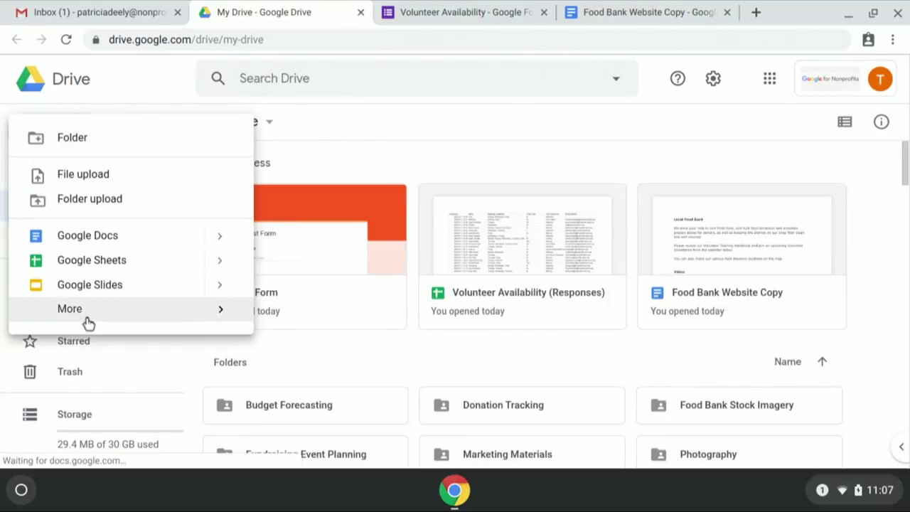
{"action": "mouse_move", "coordinate": [86, 323]}
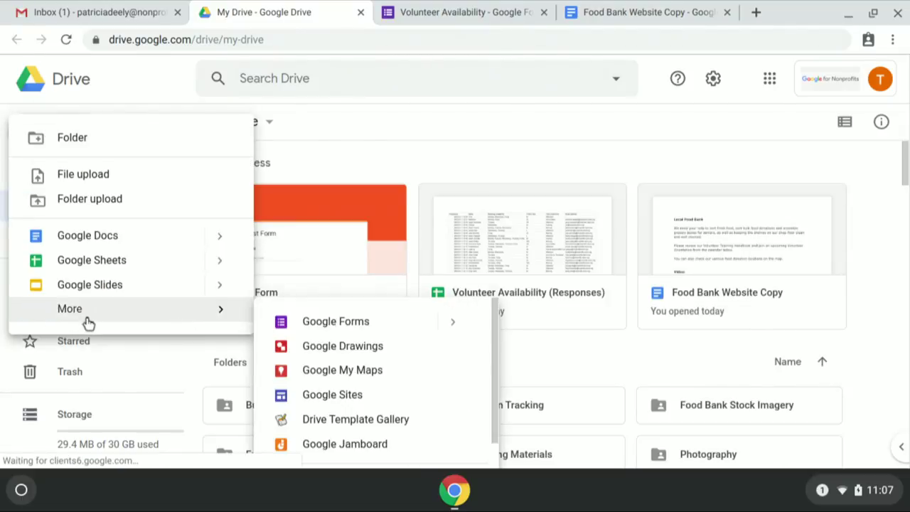
{"action": "left_click", "coordinate": [335, 322]}
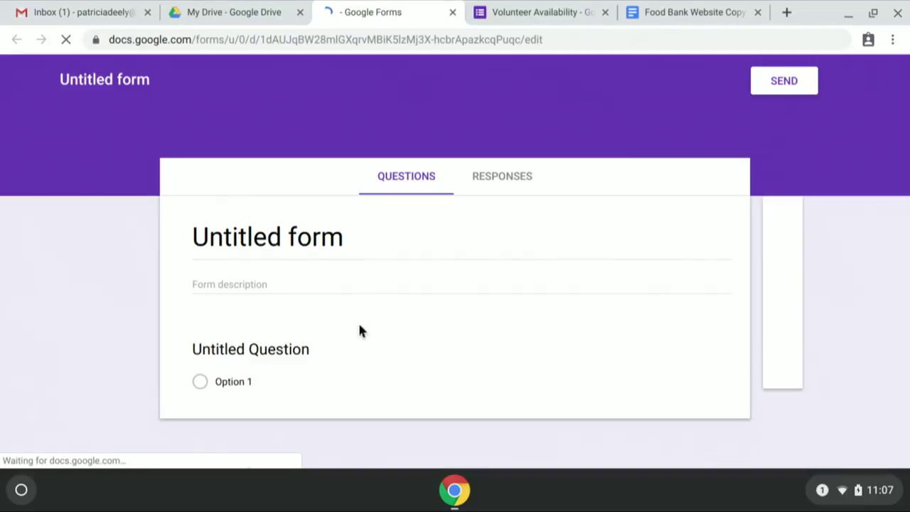
{"action": "left_click", "coordinate": [333, 241]}
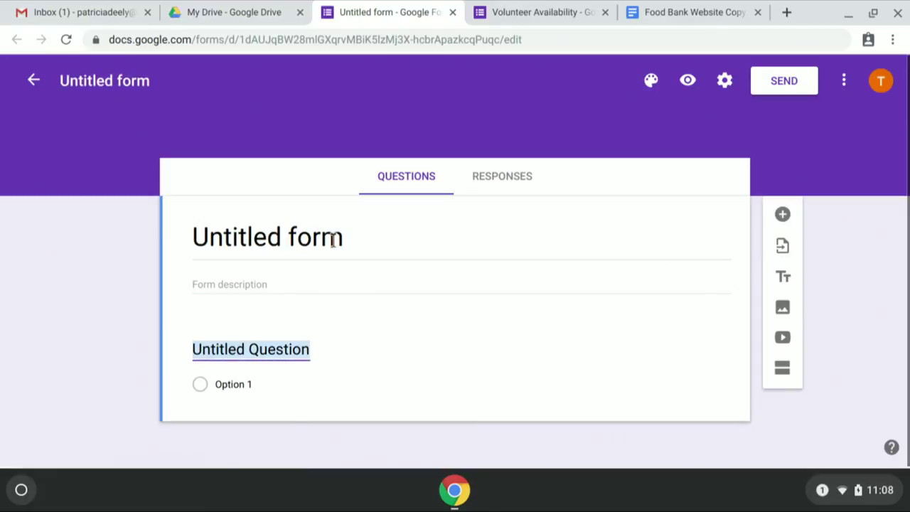
{"action": "type", "text": "Volun"}
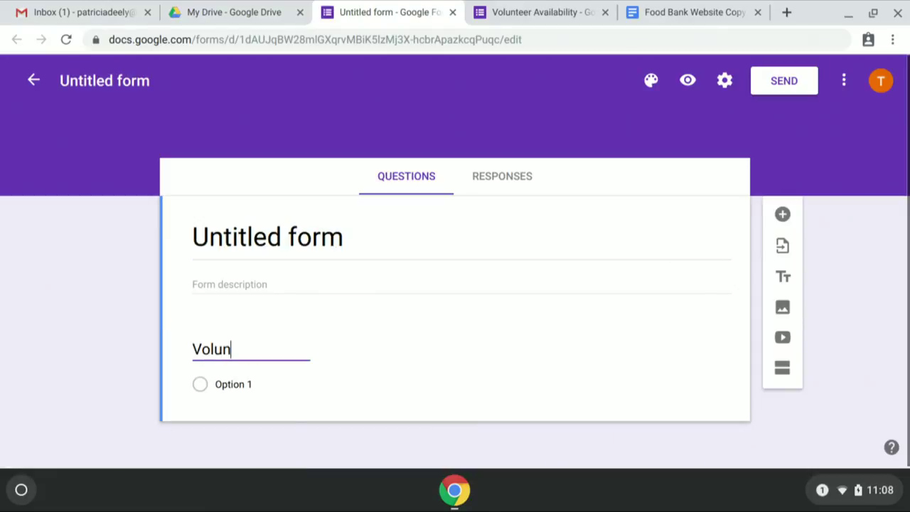
{"action": "key", "text": "BackSpace"}
{"action": "key", "text": "BackSpace"}
{"action": "key", "text": "BackSpace"}
{"action": "key", "text": "BackSpace"}
{"action": "key", "text": "BackSpace"}
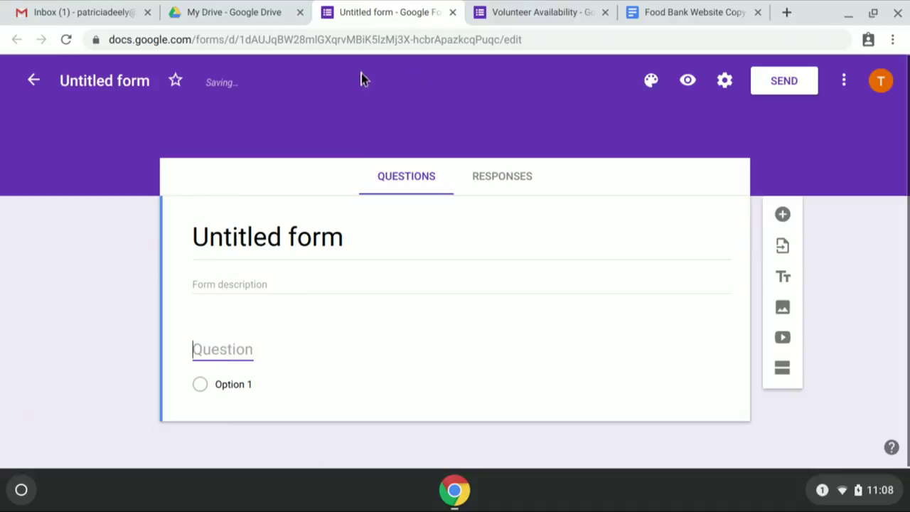
Title the form "Volunteer Availability" and give the form file the same name.
{"action": "left_click", "coordinate": [259, 238]}
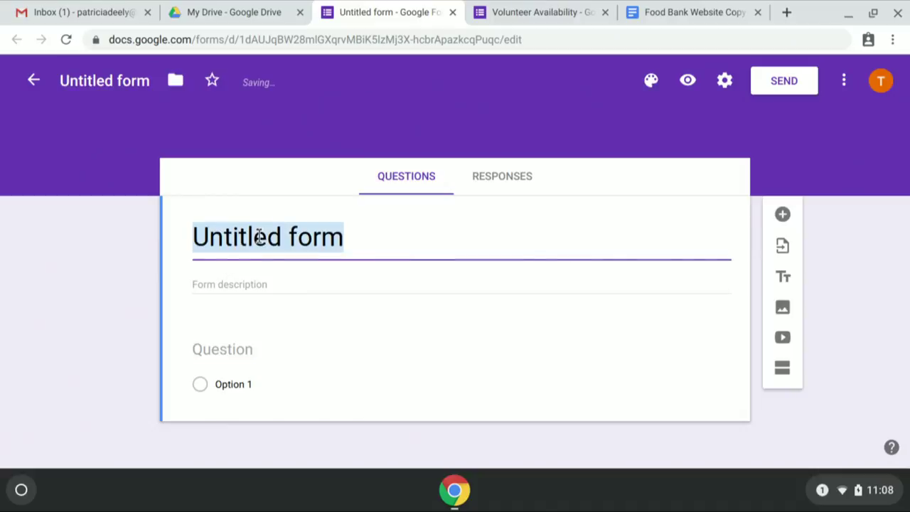
{"action": "type", "text": "Volunt"}
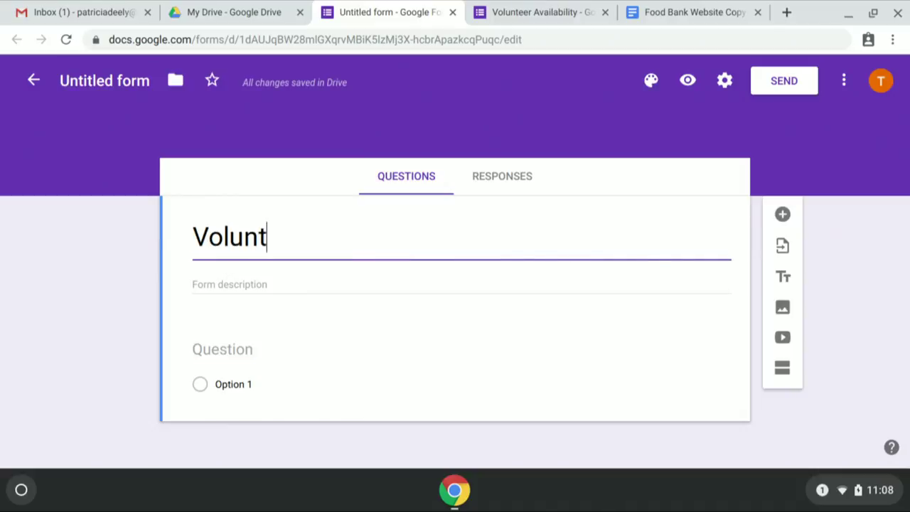
{"action": "type", "text": "eer Avail"}
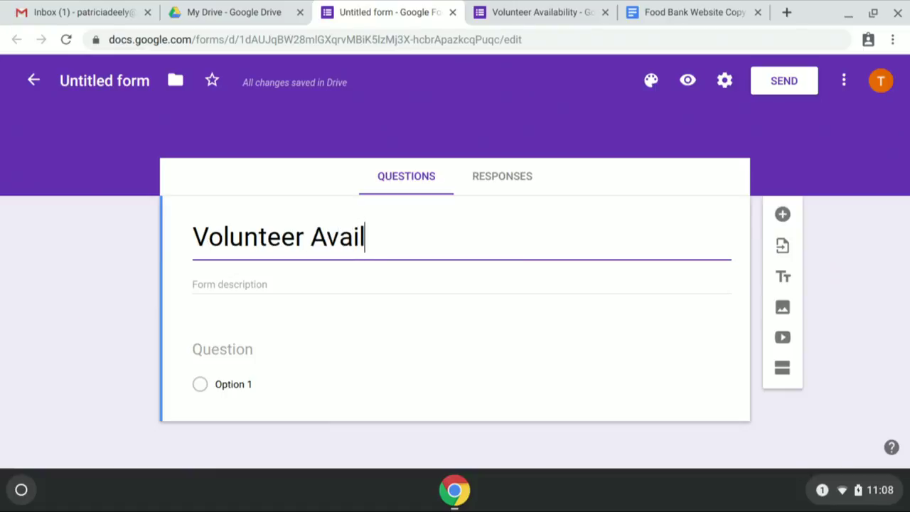
{"action": "type", "text": "ability"}
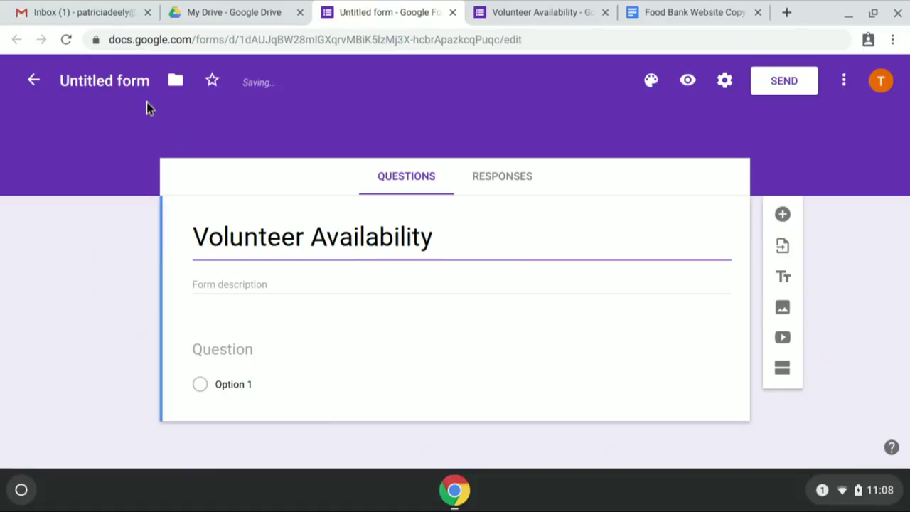
{"action": "left_click", "coordinate": [128, 81]}
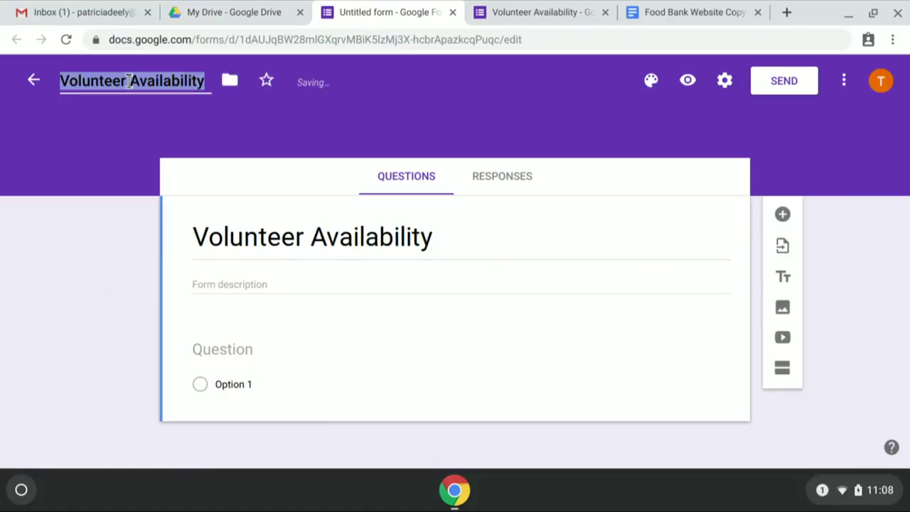
{"action": "left_click", "coordinate": [443, 244]}
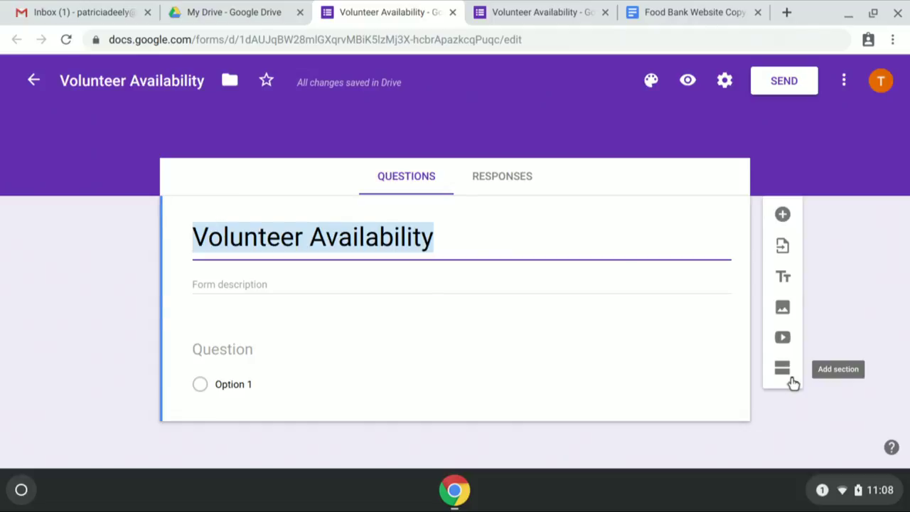
Add a question titled "Name" below the form header as a required short answer.
{"action": "left_click", "coordinate": [783, 215]}
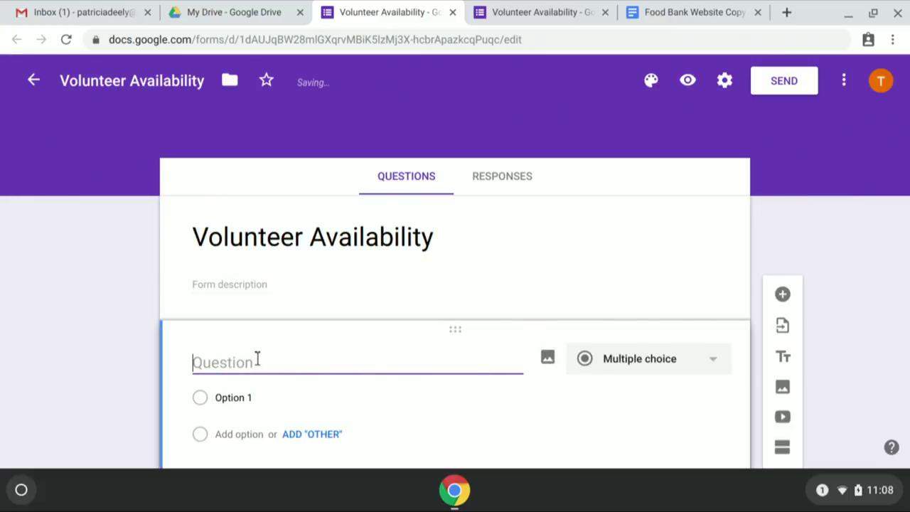
{"action": "type", "text": "Name"}
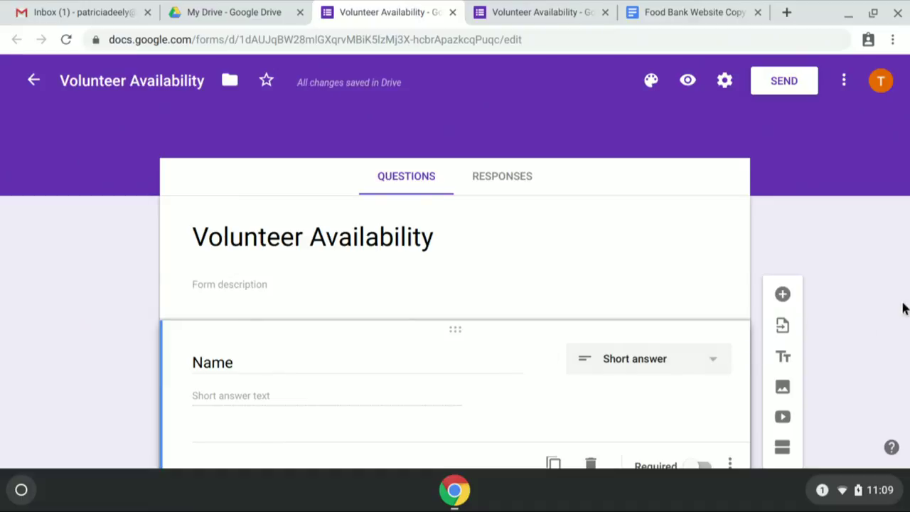
{"action": "scroll", "coordinate": [877, 316], "scroll_direction": "down", "scroll_amount": 2}
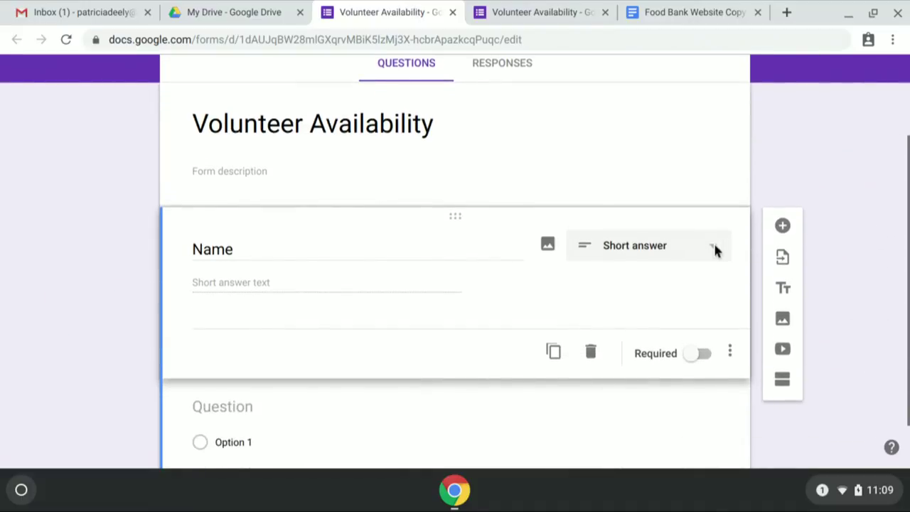
{"action": "left_click", "coordinate": [715, 249]}
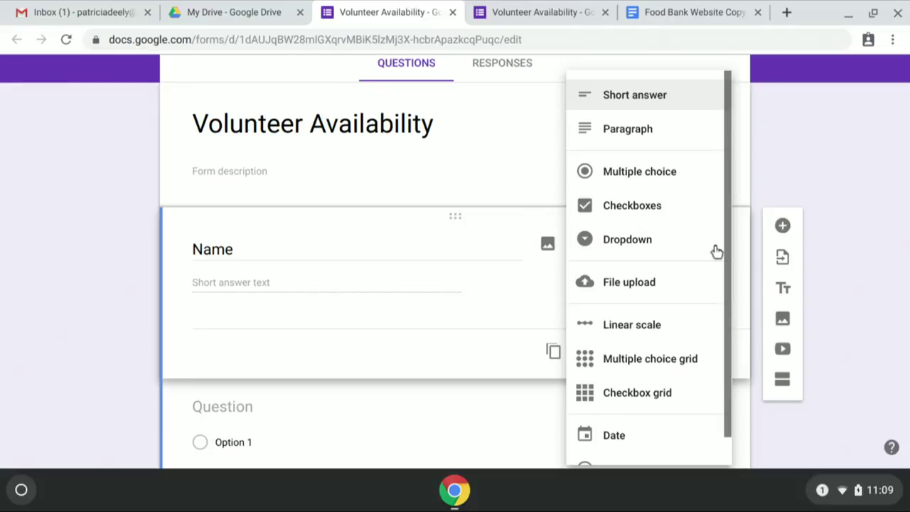
{"action": "left_click", "coordinate": [638, 95]}
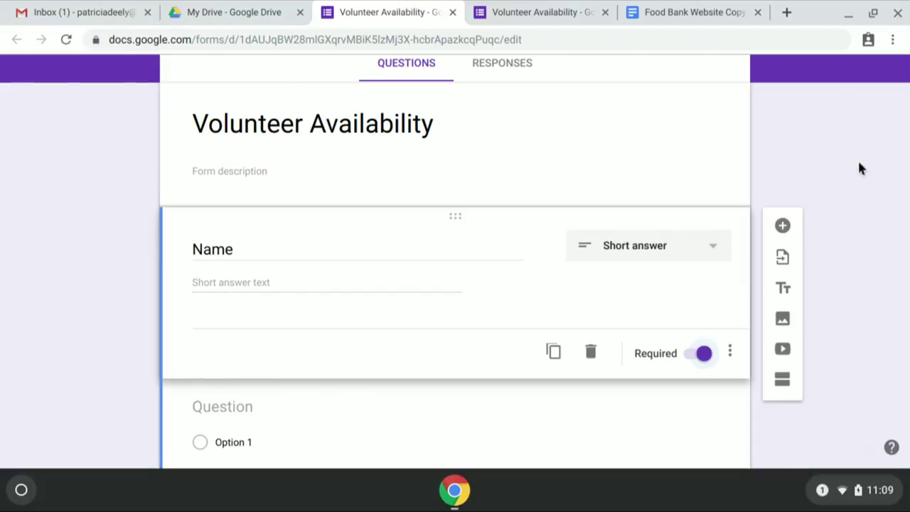
Duplicate the required Name question and retitle the copy "Email address".
{"action": "scroll", "coordinate": [859, 169], "scroll_direction": "down", "scroll_amount": 1}
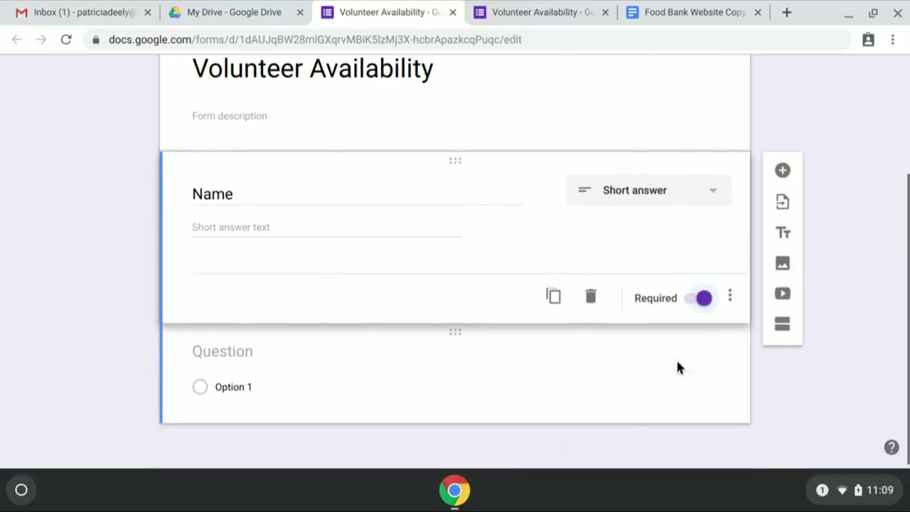
{"action": "left_click", "coordinate": [553, 298]}
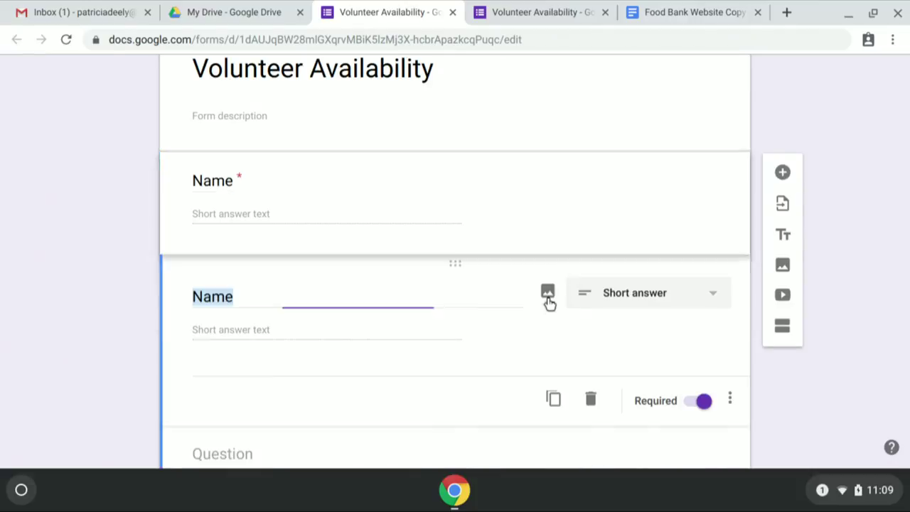
{"action": "type", "text": "E"}
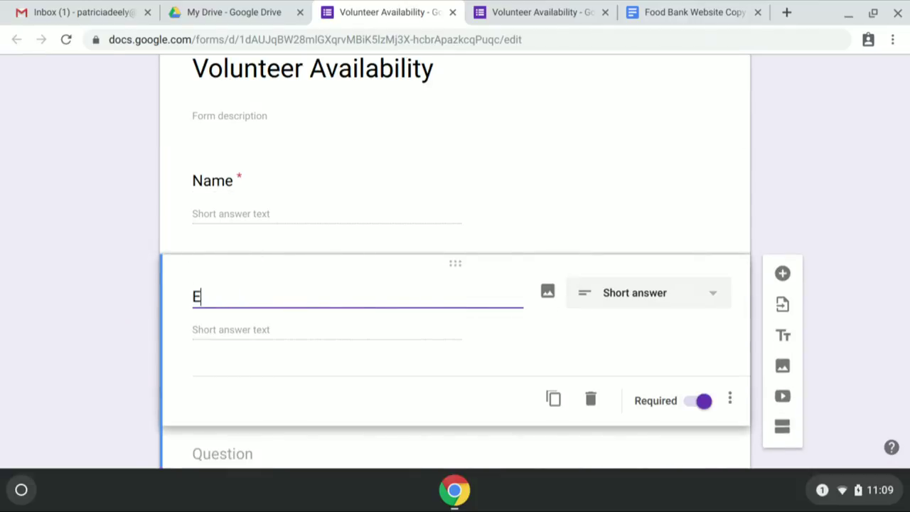
{"action": "type", "text": "mail address"}
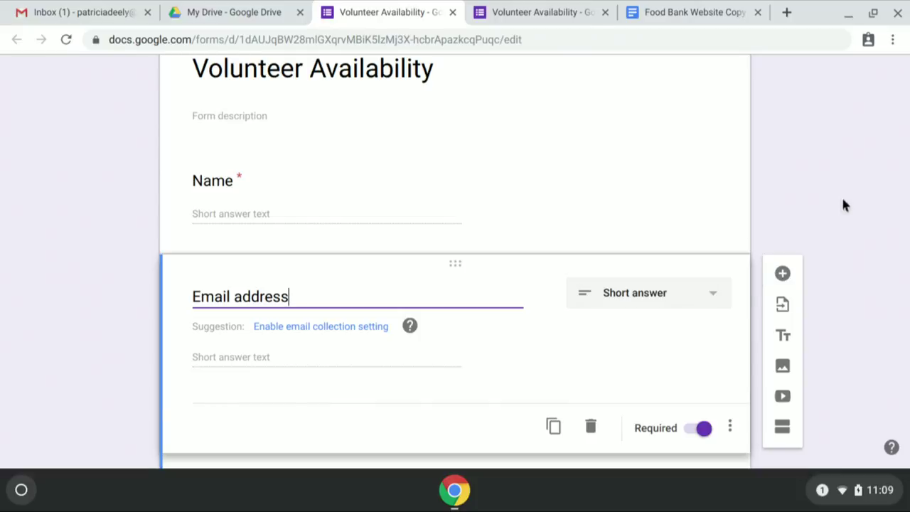
{"action": "left_click", "coordinate": [828, 214]}
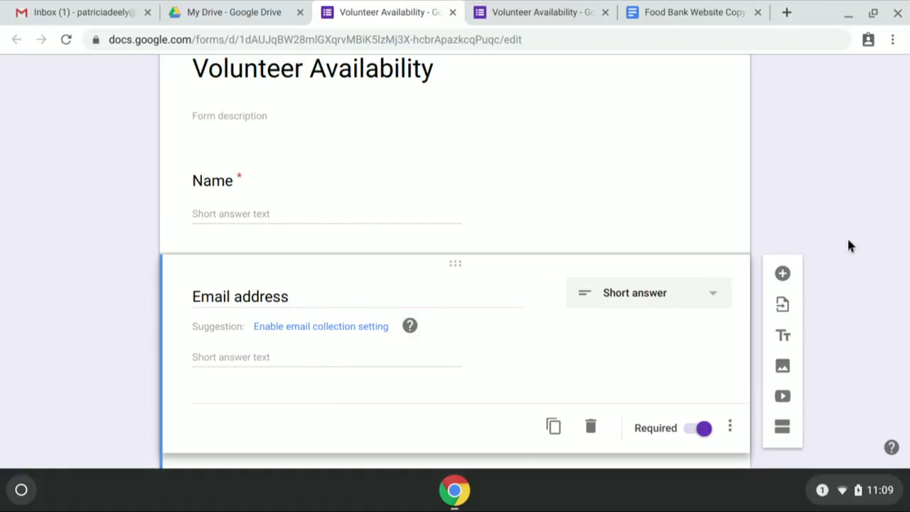
Title the untitled multiple-choice question at the end of the form "Weekday availability".
{"action": "scroll", "coordinate": [846, 242], "scroll_direction": "down", "scroll_amount": 2}
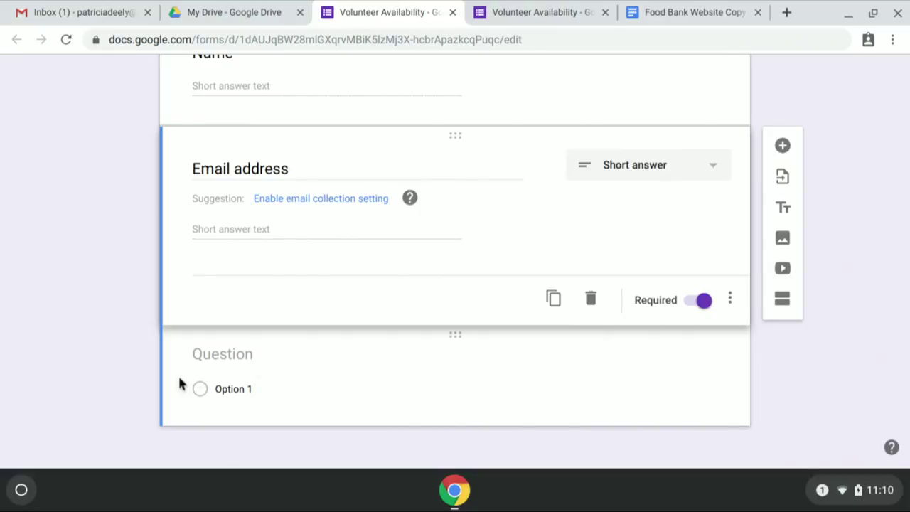
{"action": "left_click", "coordinate": [252, 354]}
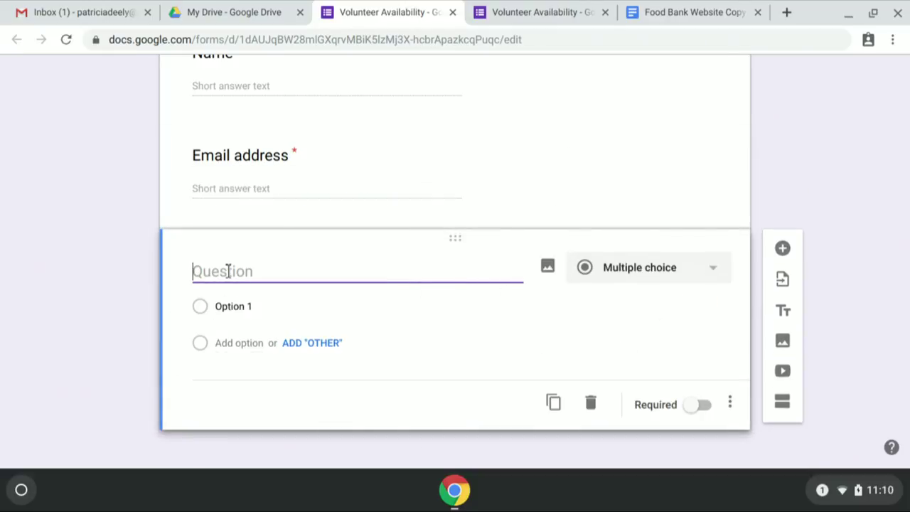
{"action": "type", "text": "Weekend"}
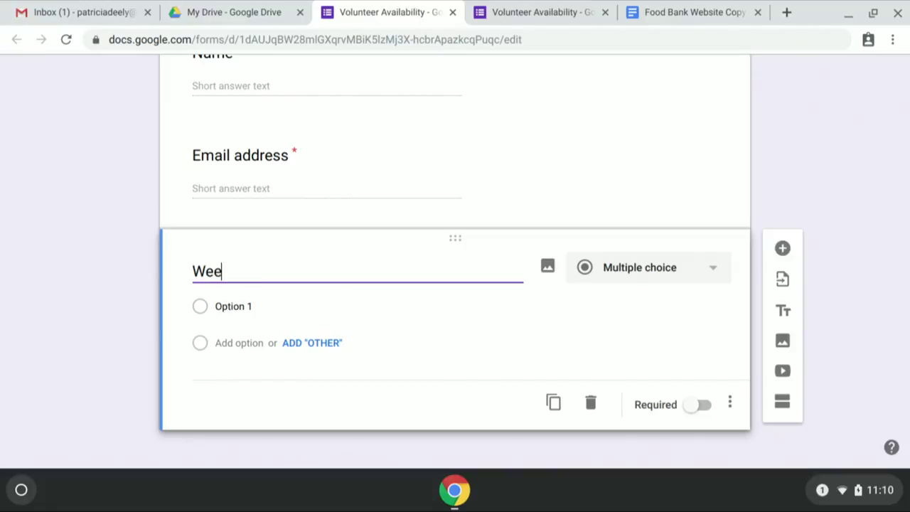
{"action": "key", "text": "BackSpace"}
{"action": "key", "text": "BackSpace"}
{"action": "key", "text": "BackSpace"}
{"action": "type", "text": "day availability"}
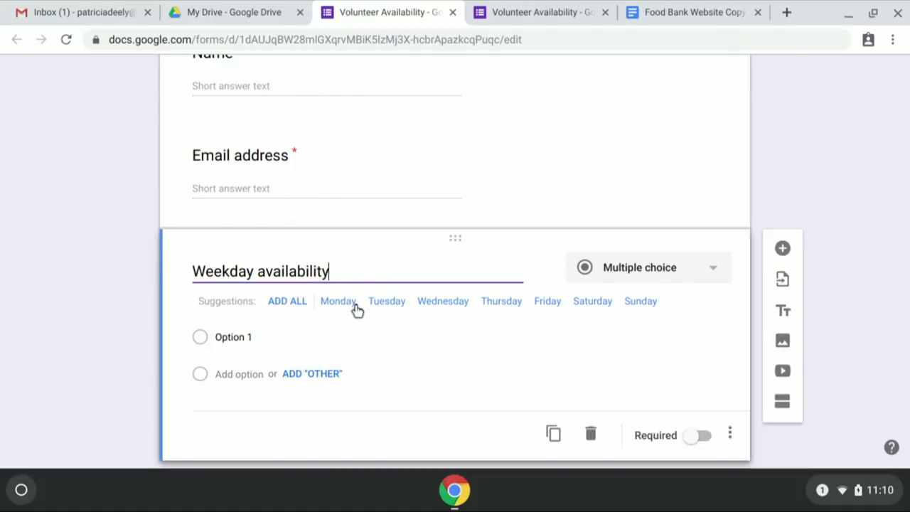
Give the weekday question the suggested options Monday to Friday, without Saturday and Sunday, and change its type to Checkboxes.
{"action": "left_click", "coordinate": [288, 306]}
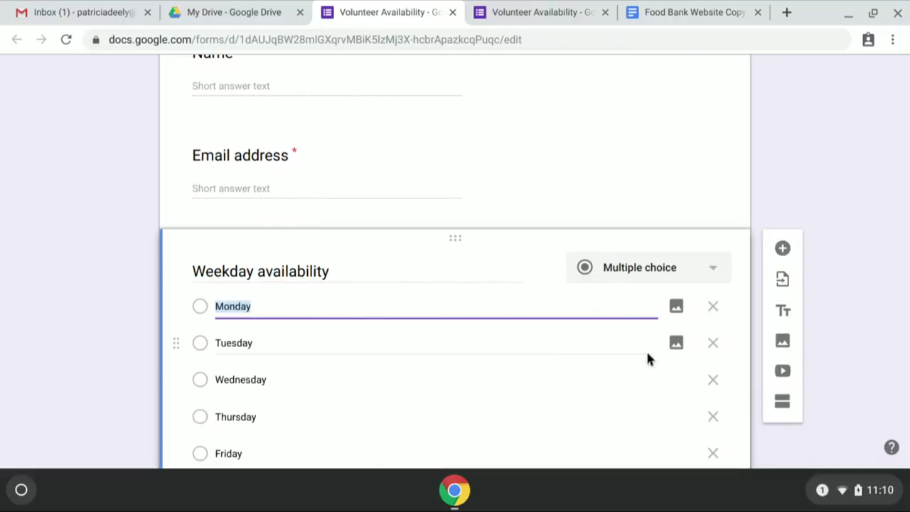
{"action": "scroll", "coordinate": [827, 234], "scroll_direction": "down", "scroll_amount": 3}
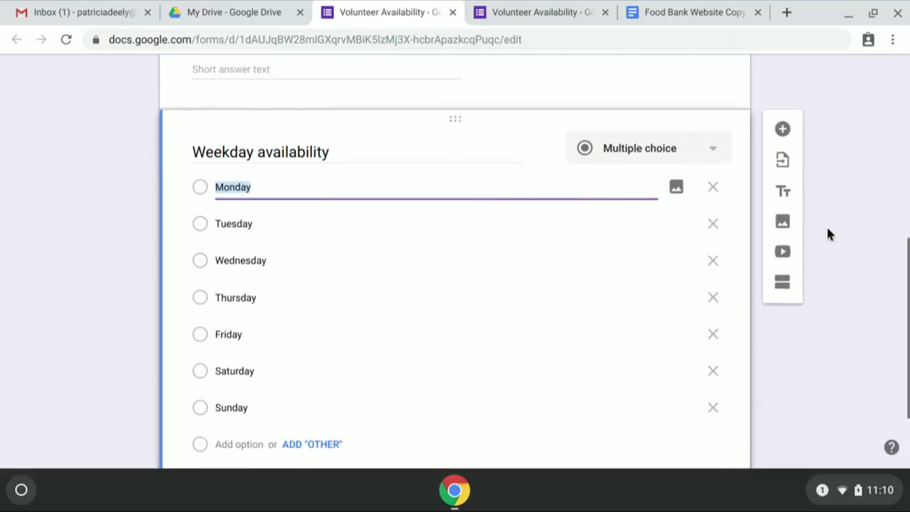
{"action": "left_click", "coordinate": [714, 290]}
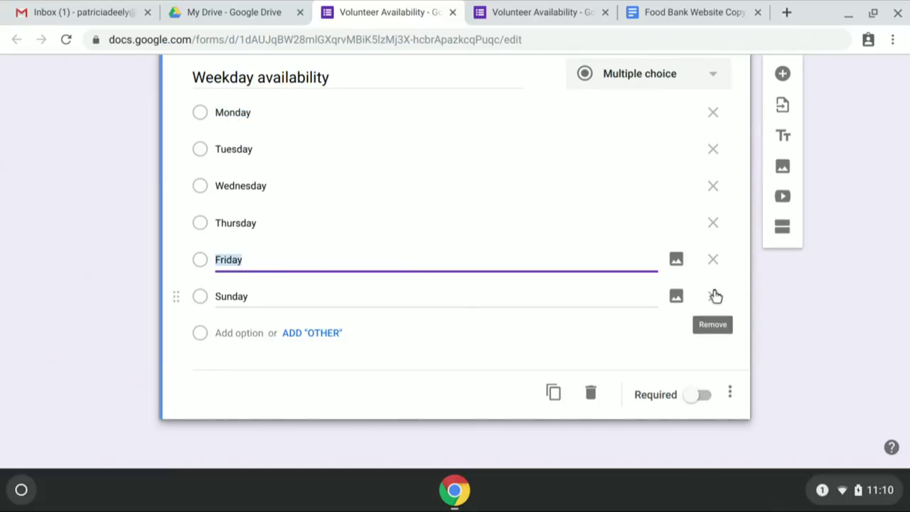
{"action": "left_click", "coordinate": [715, 296]}
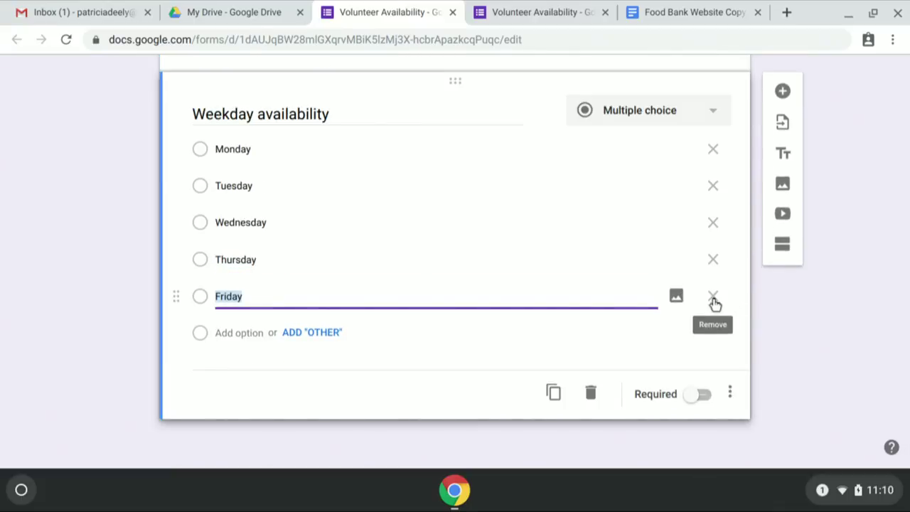
{"action": "left_click", "coordinate": [715, 112]}
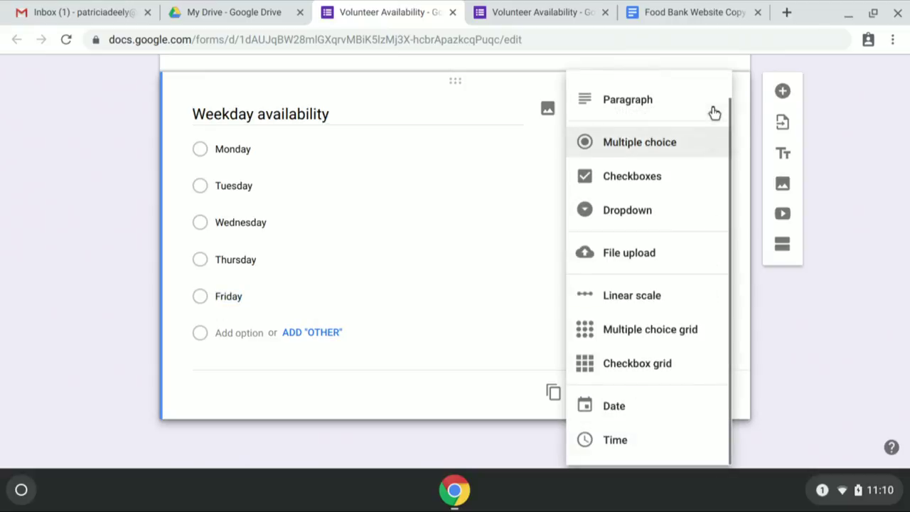
{"action": "left_click", "coordinate": [630, 179]}
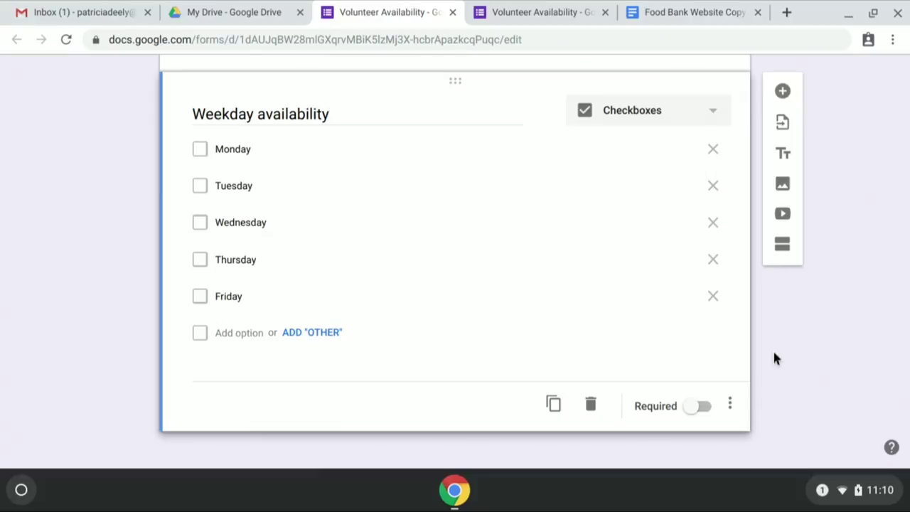
Add a multiple-choice question titled "T Shirt Size" after the weekday question, with all the suggested sizes from XS to XXL.
{"action": "scroll", "coordinate": [771, 348], "scroll_direction": "down", "scroll_amount": 1}
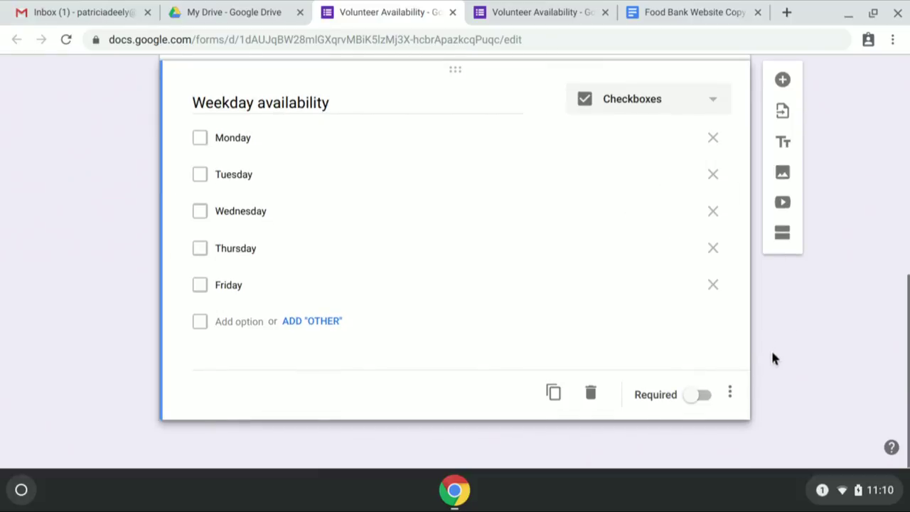
{"action": "left_click", "coordinate": [784, 81]}
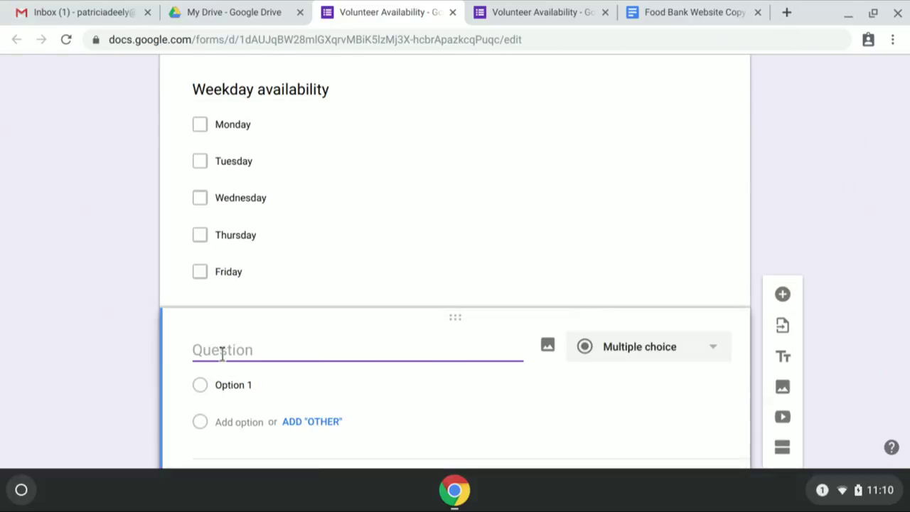
{"action": "type", "text": "T "}
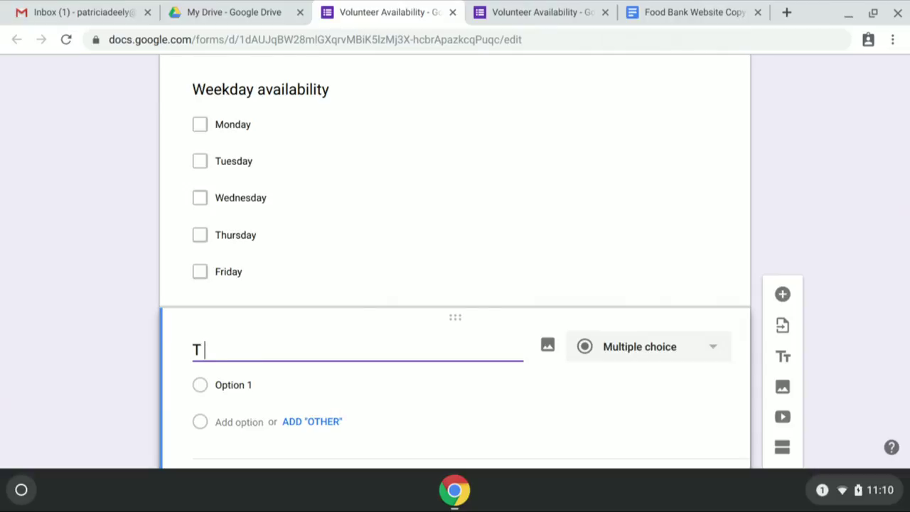
{"action": "type", "text": "Shi"}
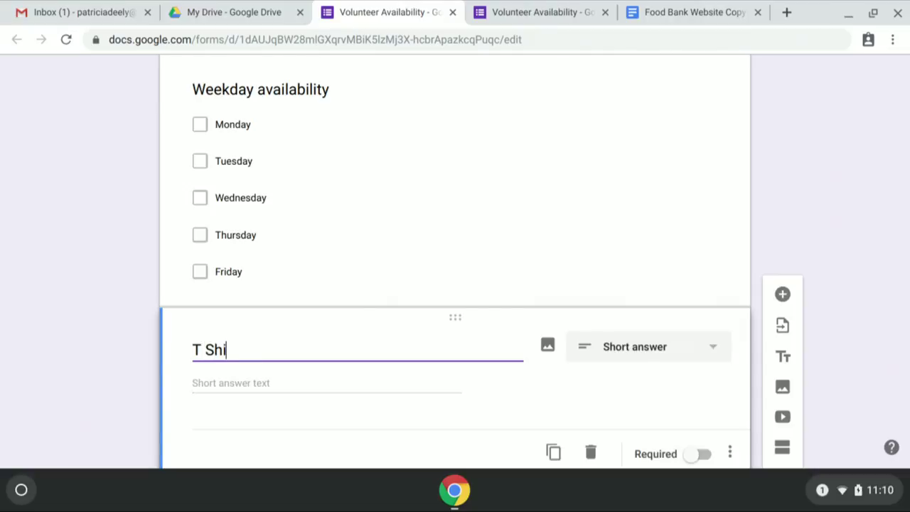
{"action": "type", "text": "rt Size"}
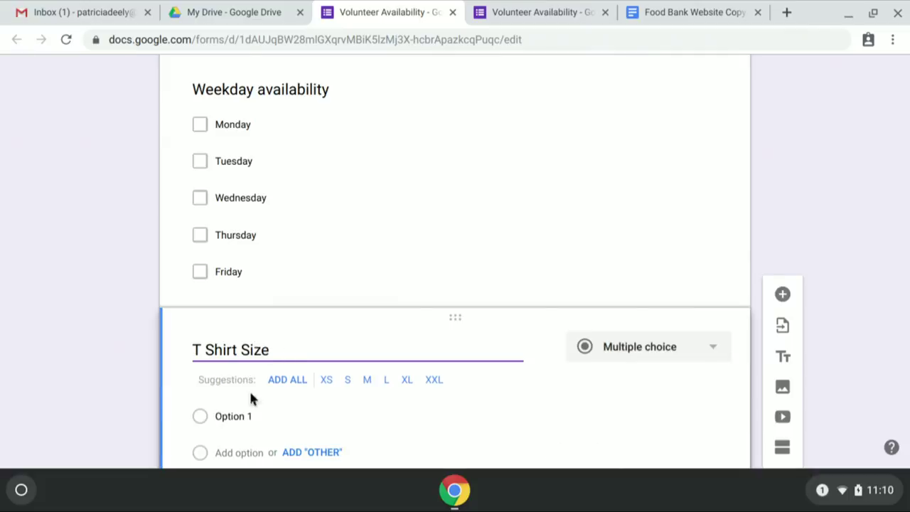
{"action": "left_click", "coordinate": [288, 381]}
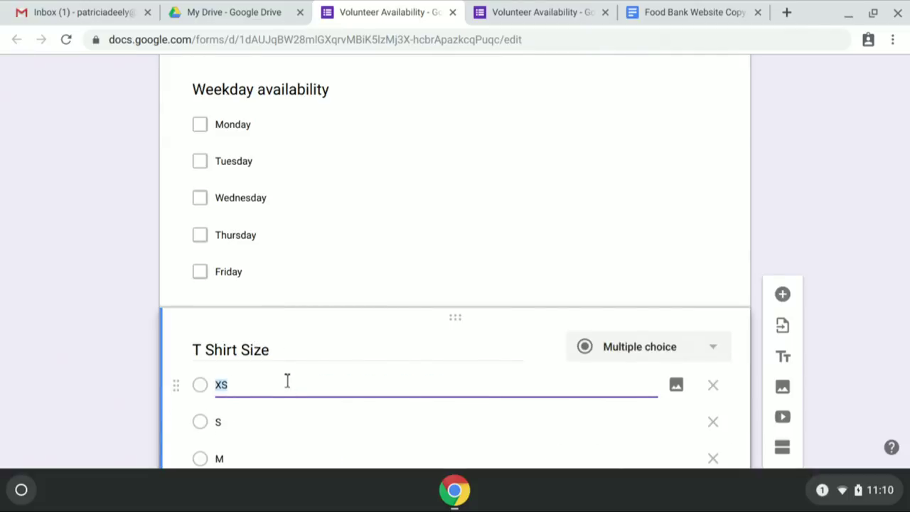
{"action": "left_click", "coordinate": [826, 228]}
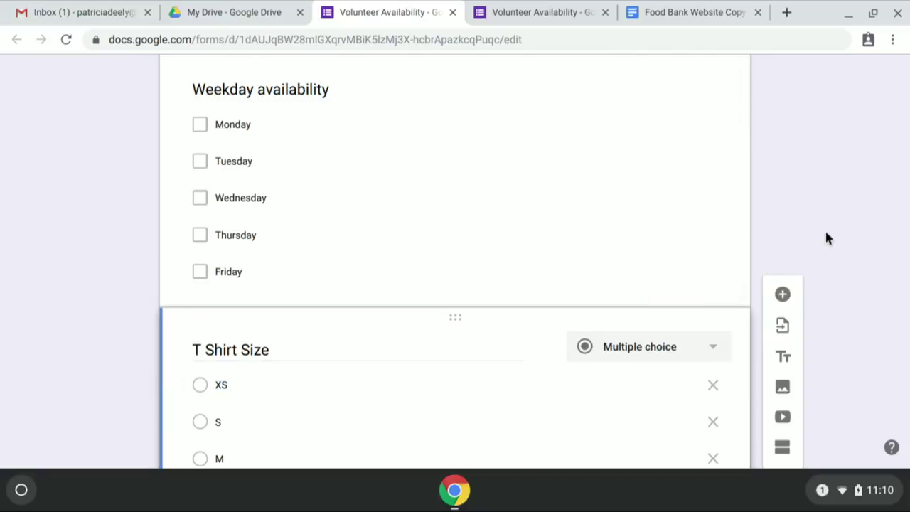
Add a multiple-choice question titled "Time preference" with the option Morning and the suggested options Afternoon and Evening.
{"action": "scroll", "coordinate": [827, 237], "scroll_direction": "down", "scroll_amount": 4}
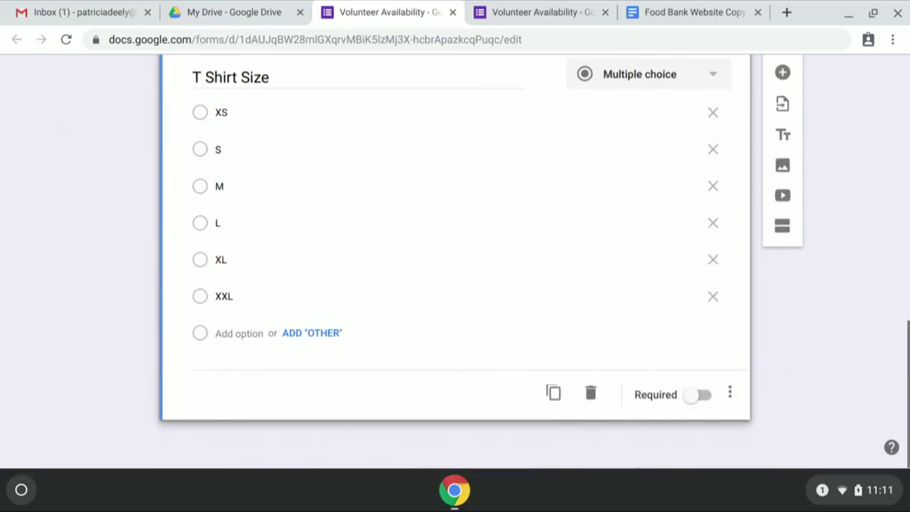
{"action": "left_click", "coordinate": [782, 66]}
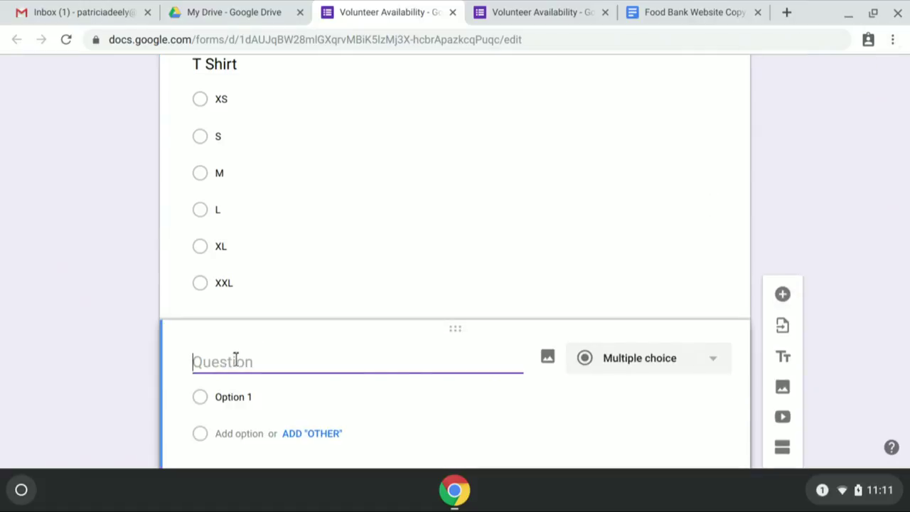
{"action": "type", "text": "Time p"}
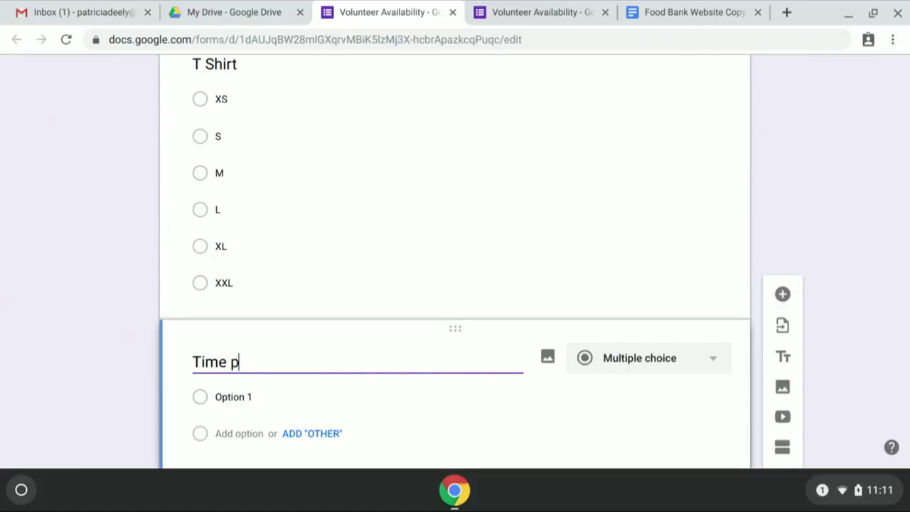
{"action": "type", "text": "reference"}
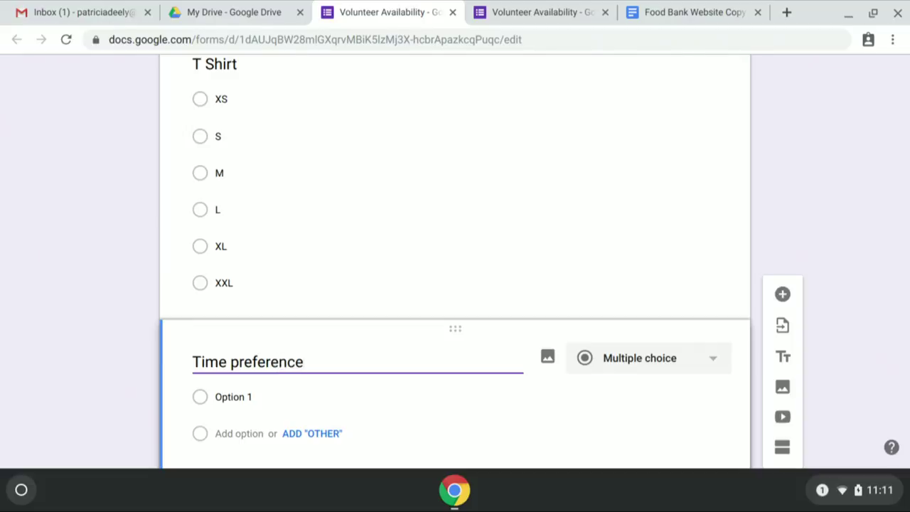
{"action": "left_click", "coordinate": [237, 403]}
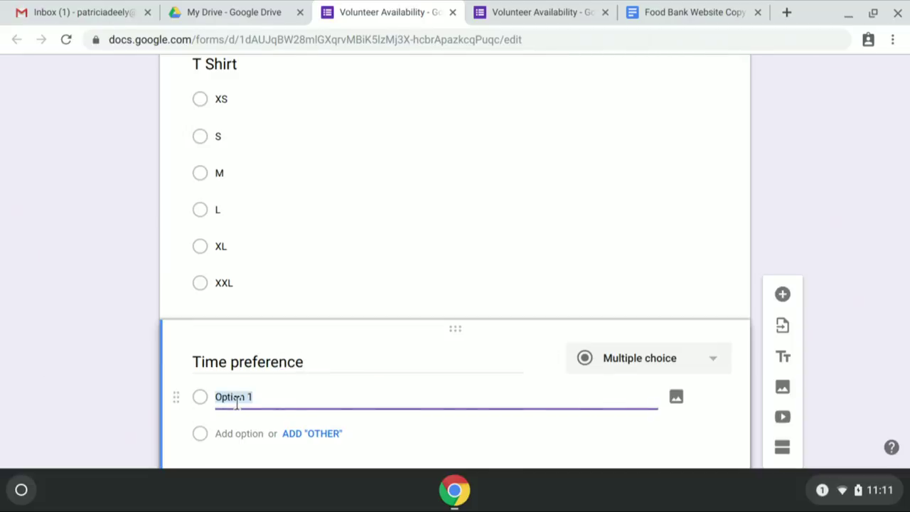
{"action": "type", "text": "Morning"}
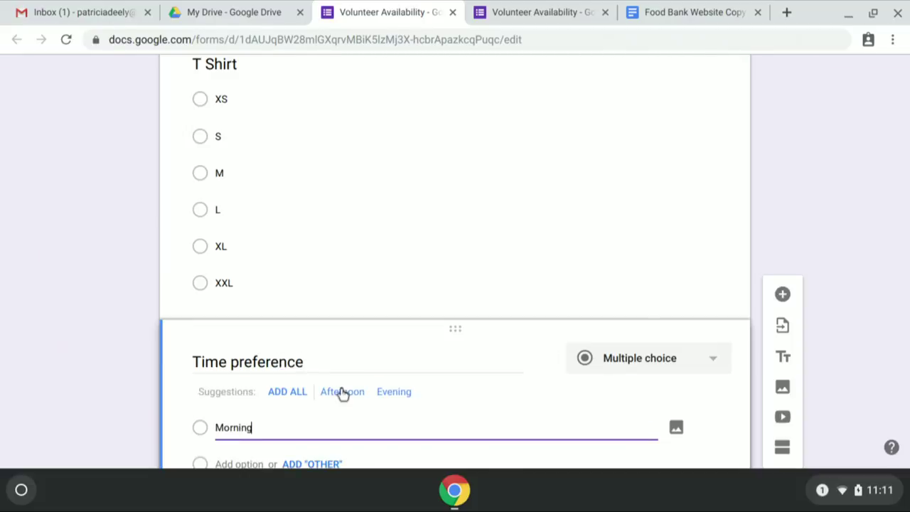
{"action": "left_click", "coordinate": [286, 393]}
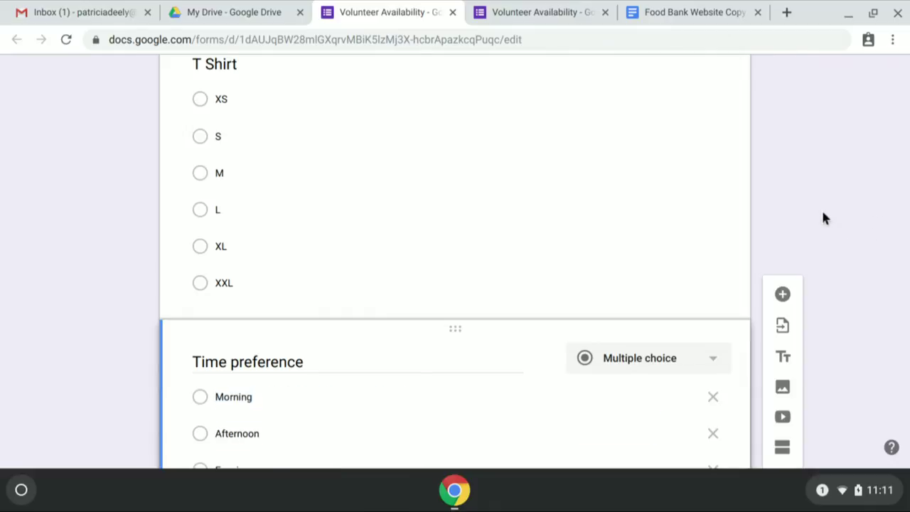
Give the Time preference question an "Other" choice and a further option reading "Any timeslot".
{"action": "scroll", "coordinate": [823, 219], "scroll_direction": "down", "scroll_amount": 3}
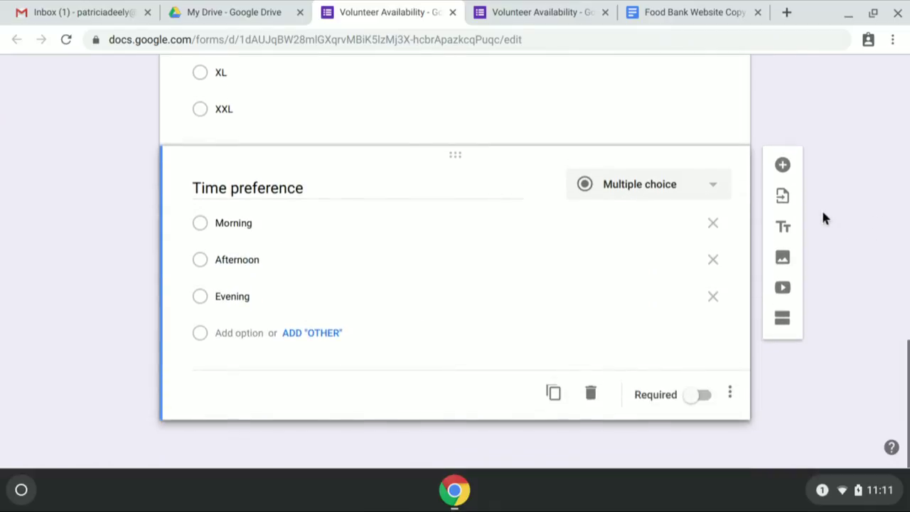
{"action": "left_click", "coordinate": [320, 335]}
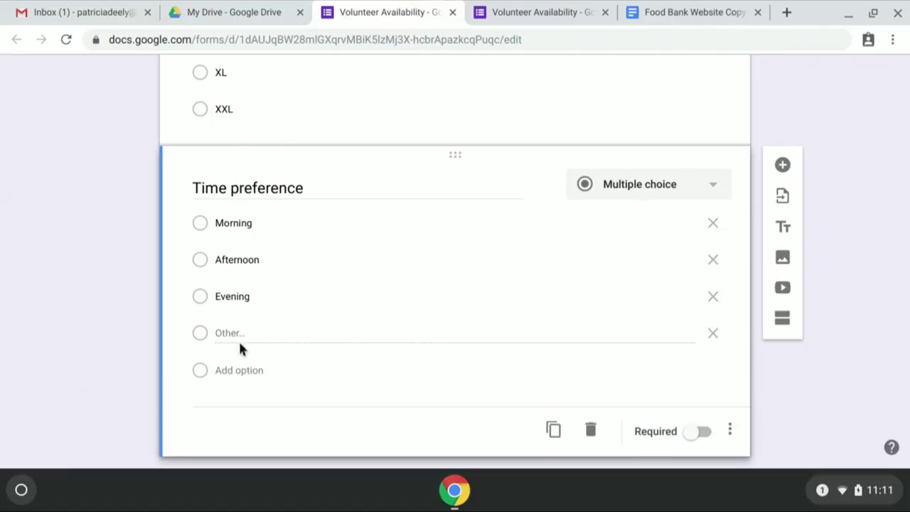
{"action": "left_click", "coordinate": [239, 371]}
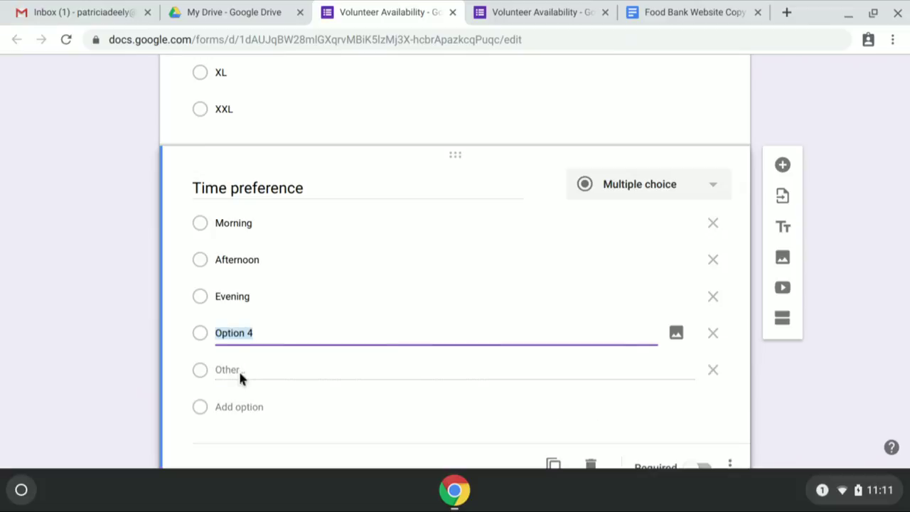
{"action": "type", "text": "Any t"}
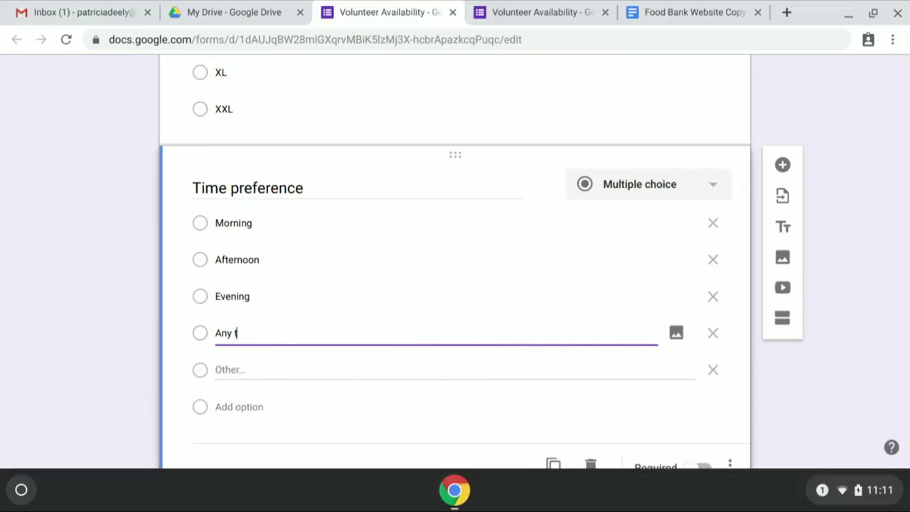
{"action": "type", "text": "imeslot"}
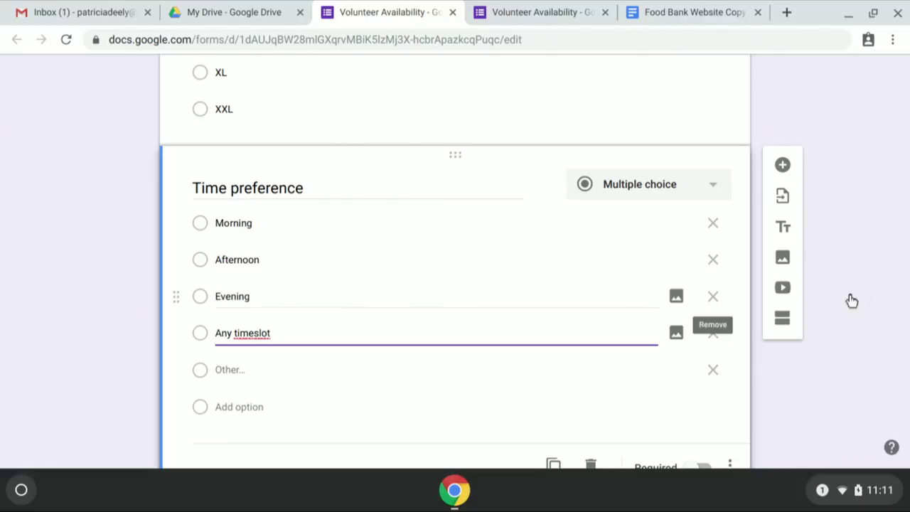
{"action": "left_click", "coordinate": [825, 298]}
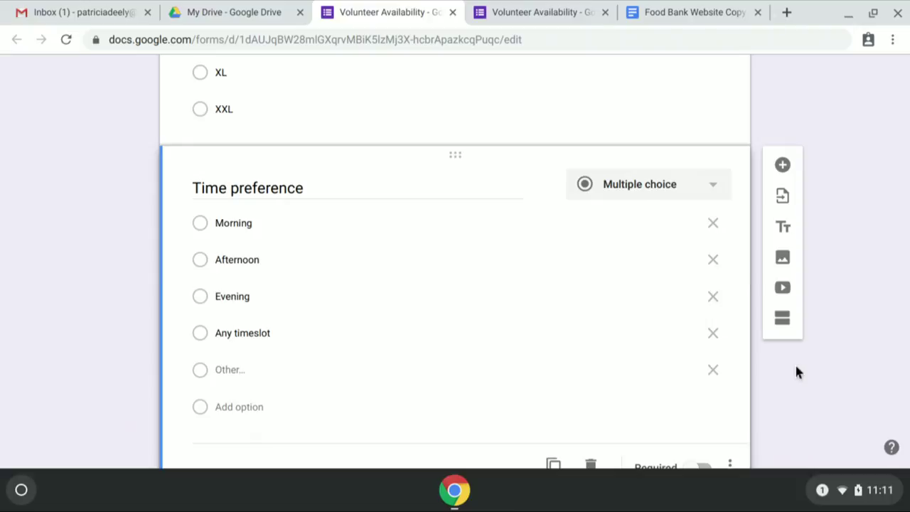
Make the Time preference, T Shirt Size and Weekday availability questions required.
{"action": "scroll", "coordinate": [796, 368], "scroll_direction": "down", "scroll_amount": 2}
{"action": "left_click", "coordinate": [704, 403]}
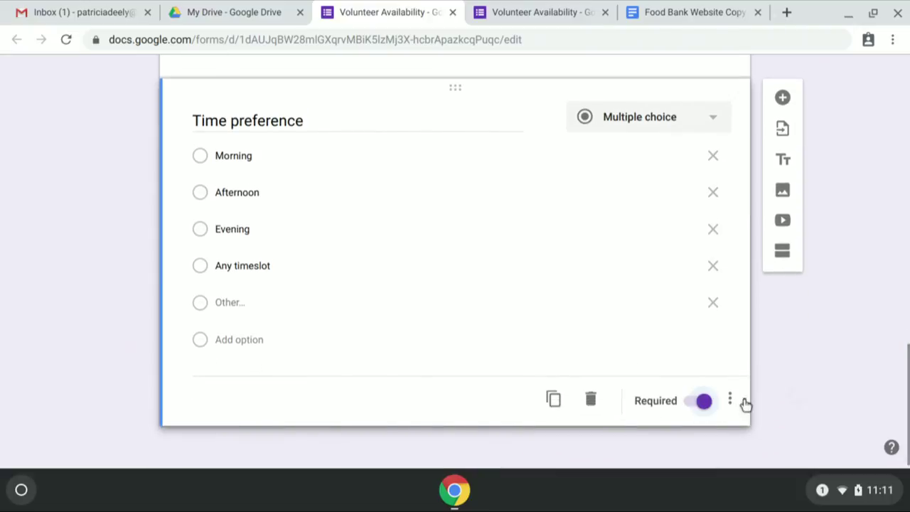
{"action": "scroll", "coordinate": [817, 377], "scroll_direction": "up", "scroll_amount": 5}
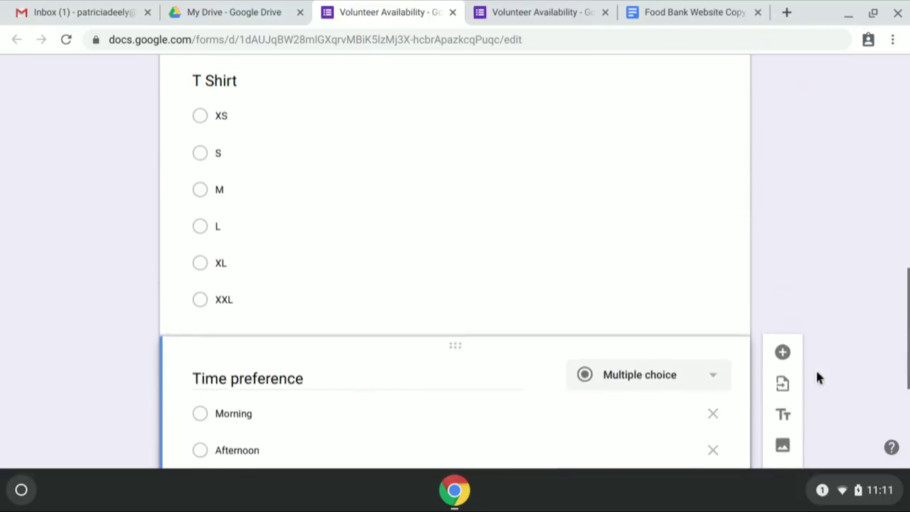
{"action": "left_click", "coordinate": [569, 308]}
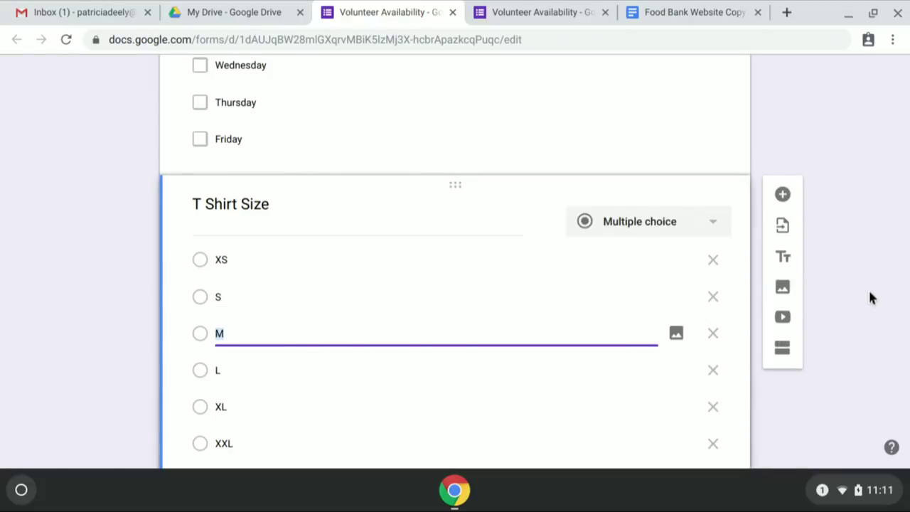
{"action": "scroll", "coordinate": [870, 297], "scroll_direction": "down", "scroll_amount": 2}
{"action": "left_click", "coordinate": [700, 390]}
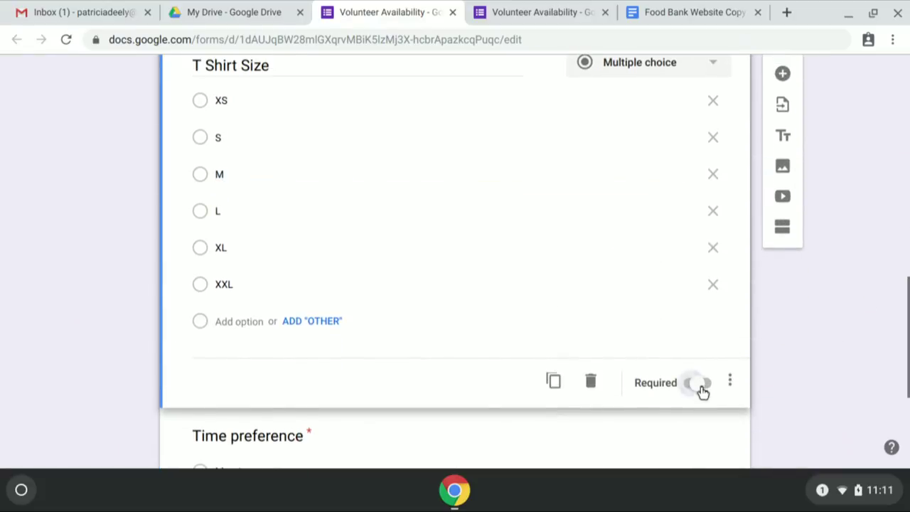
{"action": "scroll", "coordinate": [837, 347], "scroll_direction": "up", "scroll_amount": 5}
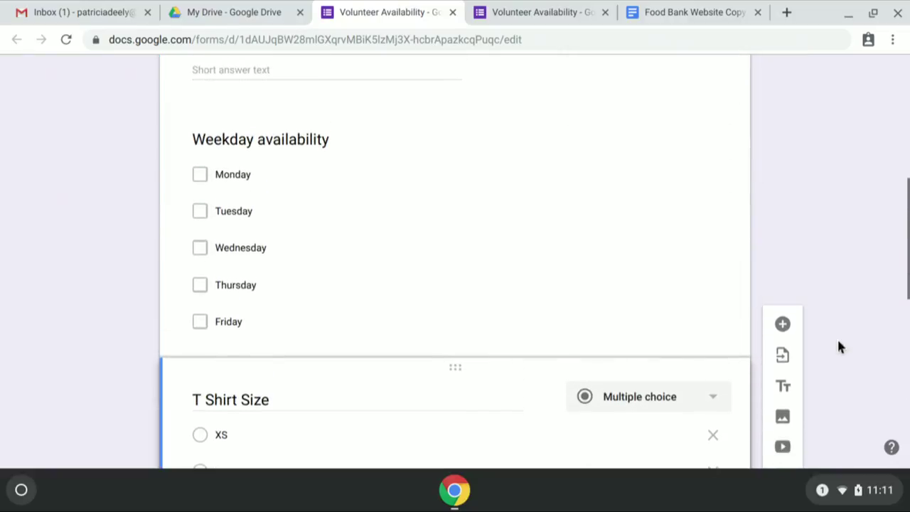
{"action": "left_click", "coordinate": [615, 298]}
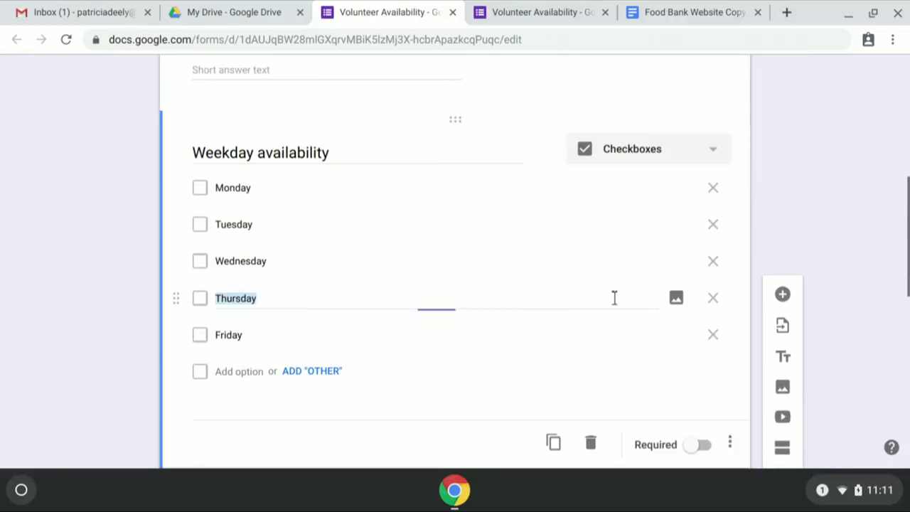
{"action": "left_click", "coordinate": [702, 444]}
Change the form's theme color to Green #4caf50.
{"action": "scroll", "coordinate": [730, 441], "scroll_direction": "up", "scroll_amount": 4}
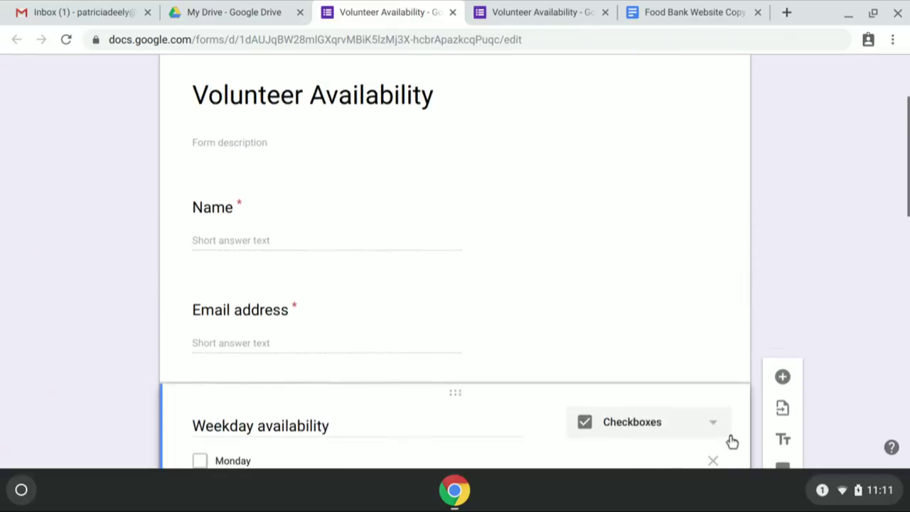
{"action": "scroll", "coordinate": [732, 441], "scroll_direction": "up", "scroll_amount": 1}
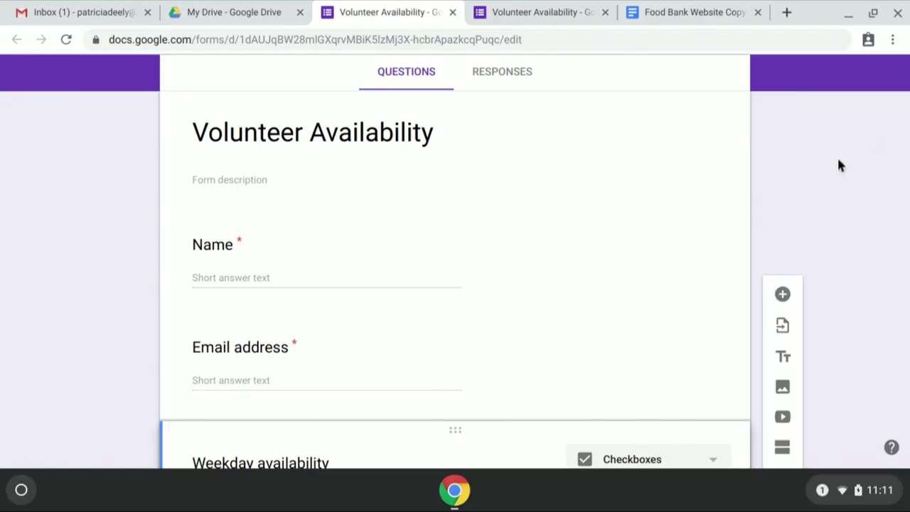
{"action": "scroll", "coordinate": [837, 165], "scroll_direction": "up", "scroll_amount": 3}
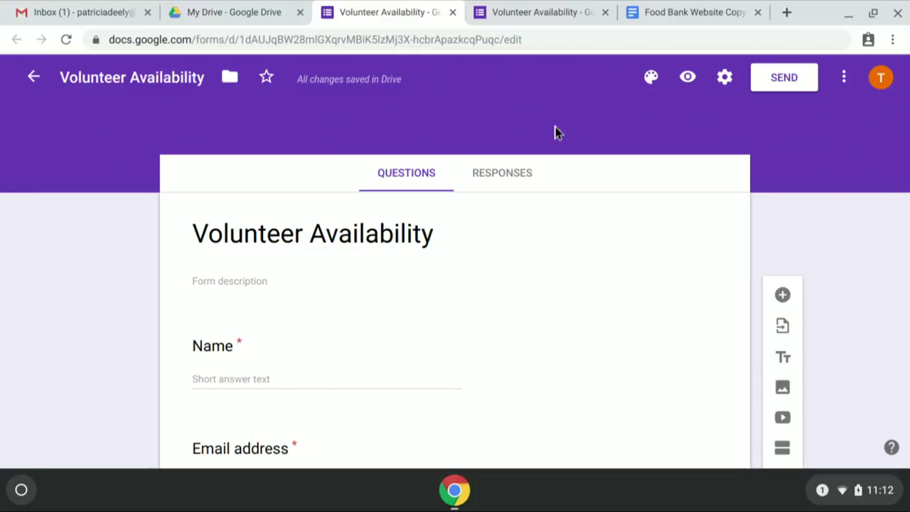
{"action": "left_click", "coordinate": [651, 78]}
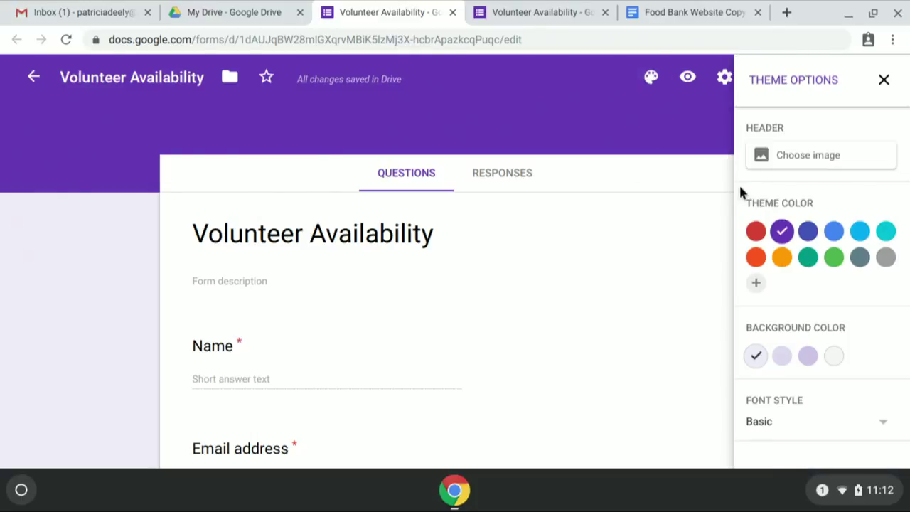
{"action": "left_click", "coordinate": [835, 259]}
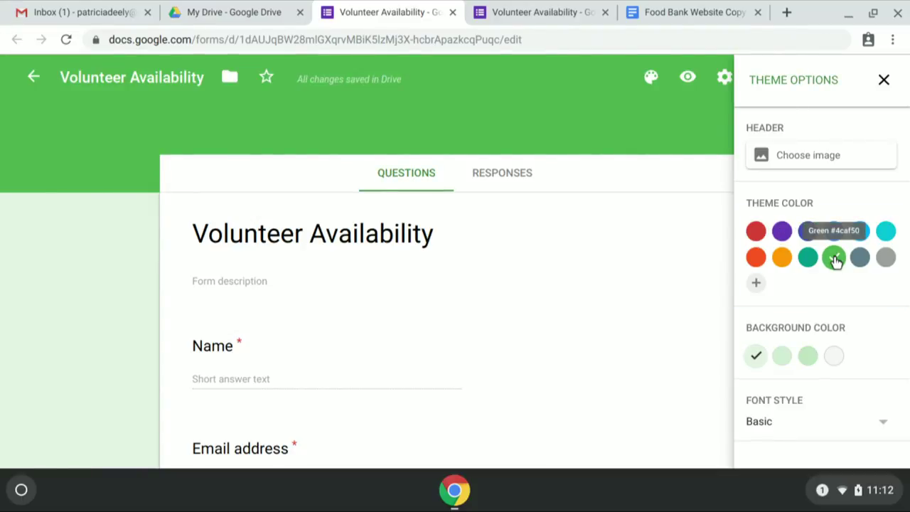
Upload fruit-924937.jpg from Downloads as the form's header image, keeping the suggested crop, and close the theme options.
{"action": "left_click", "coordinate": [820, 163]}
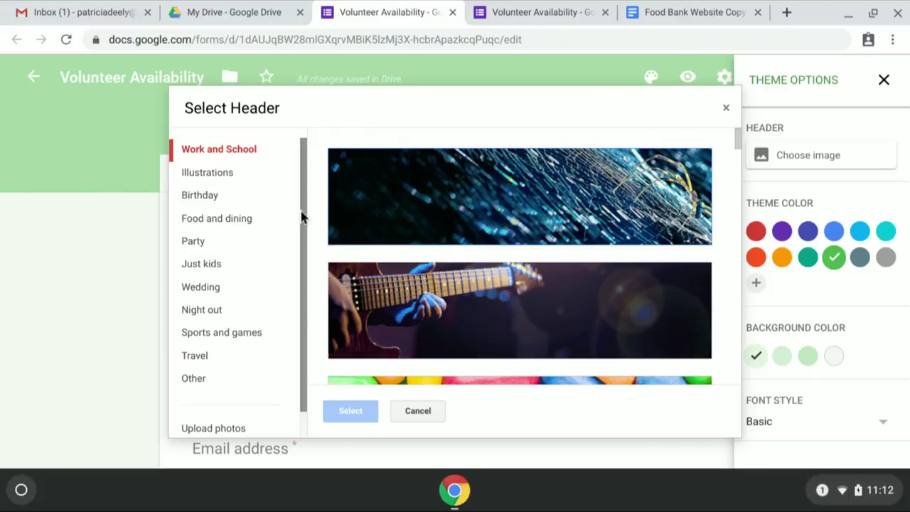
{"action": "left_click_drag", "start_coordinate": [306, 394], "coordinate": [307, 494]}
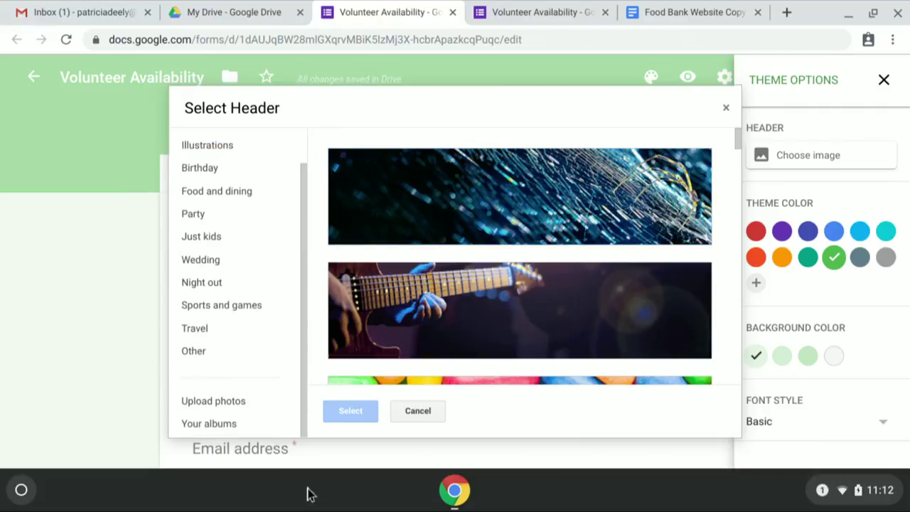
{"action": "left_click", "coordinate": [216, 405]}
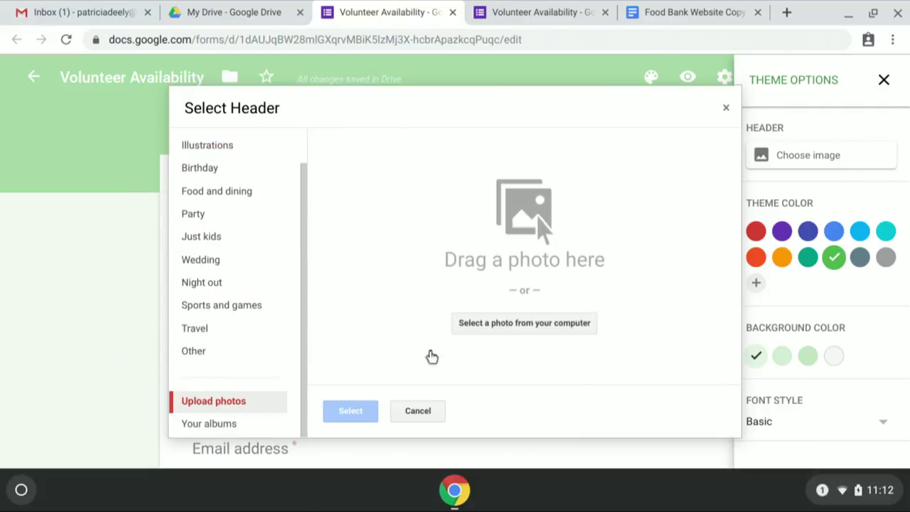
{"action": "left_click", "coordinate": [522, 323]}
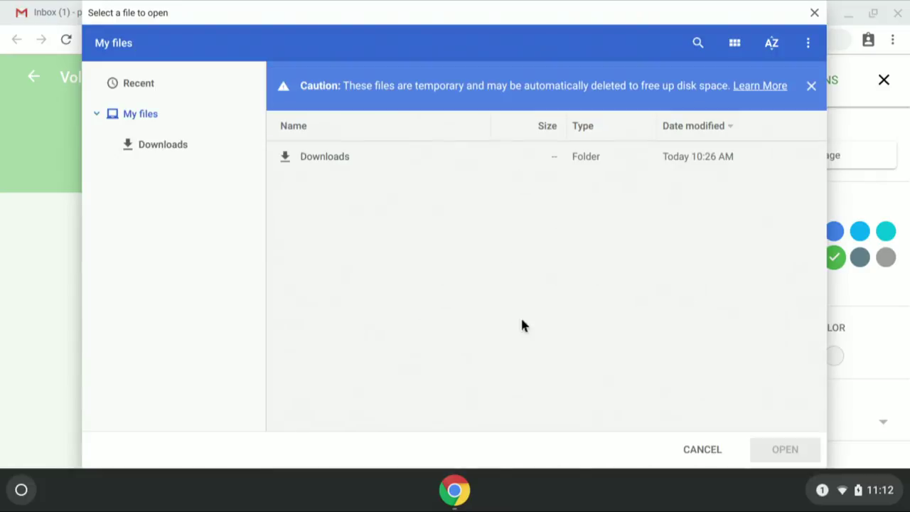
{"action": "left_click", "coordinate": [159, 150]}
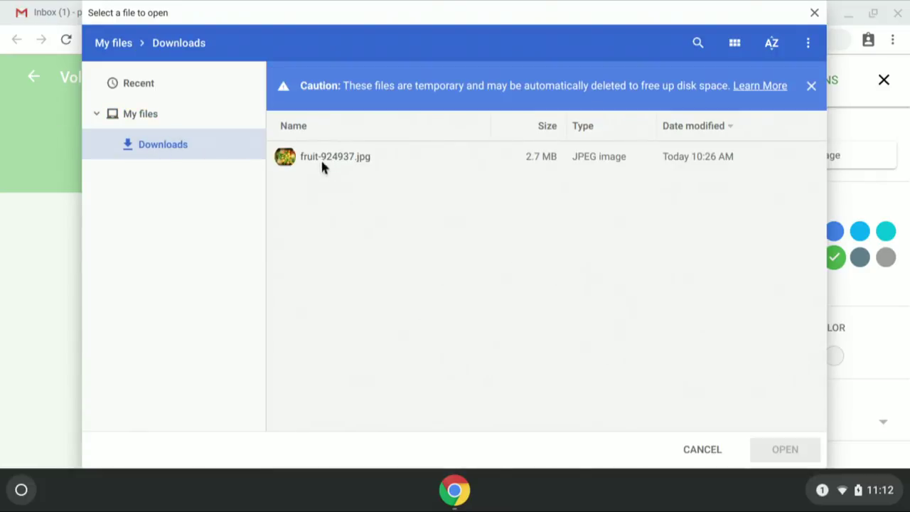
{"action": "left_click", "coordinate": [316, 160]}
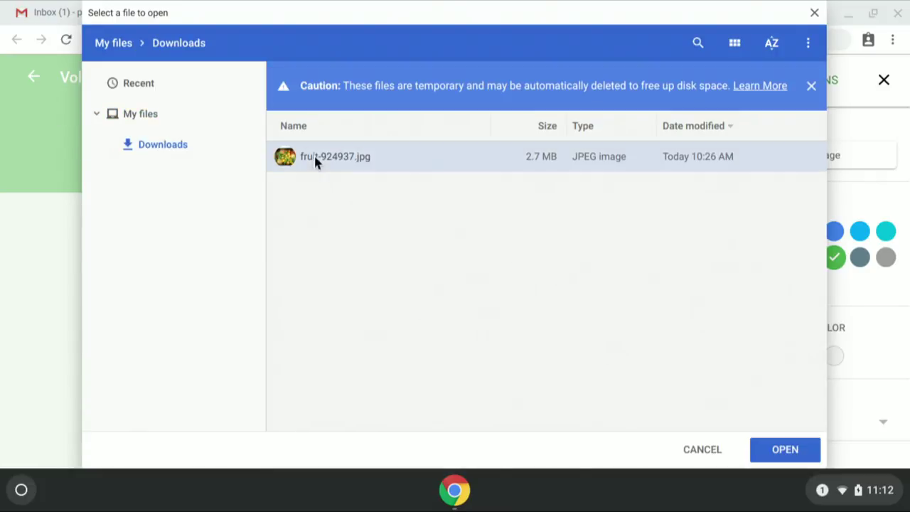
{"action": "left_click", "coordinate": [776, 447]}
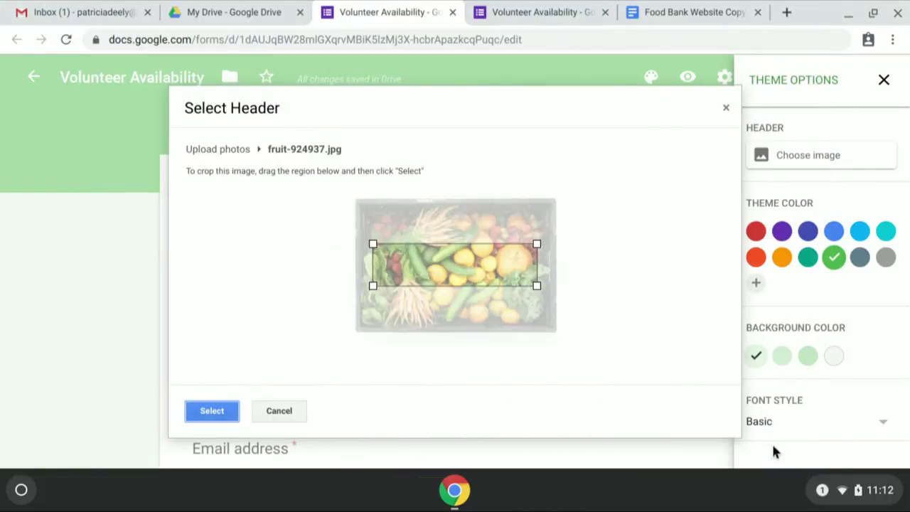
{"action": "left_click", "coordinate": [215, 412]}
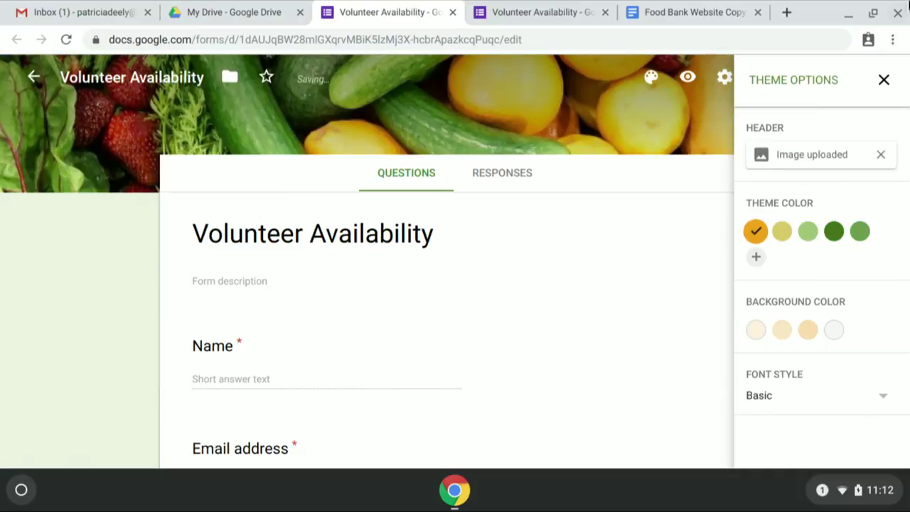
{"action": "left_click", "coordinate": [885, 82]}
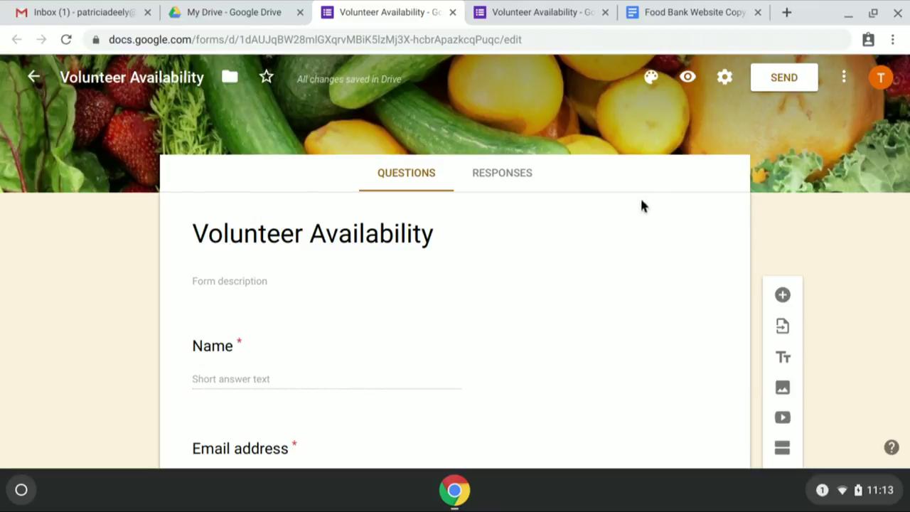
Review the form's general settings, including the restriction to users in Demo Nonprofits and trusted domains.
{"action": "left_click", "coordinate": [725, 79]}
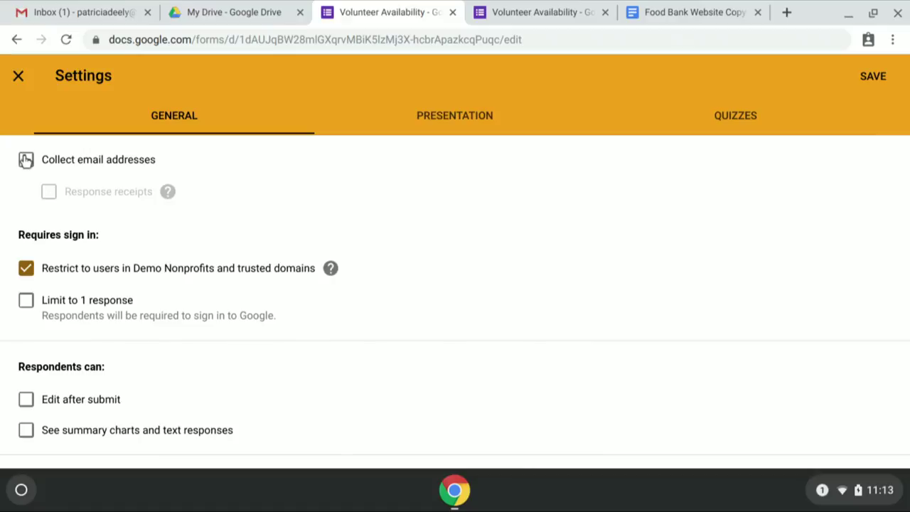
{"action": "left_click", "coordinate": [26, 276]}
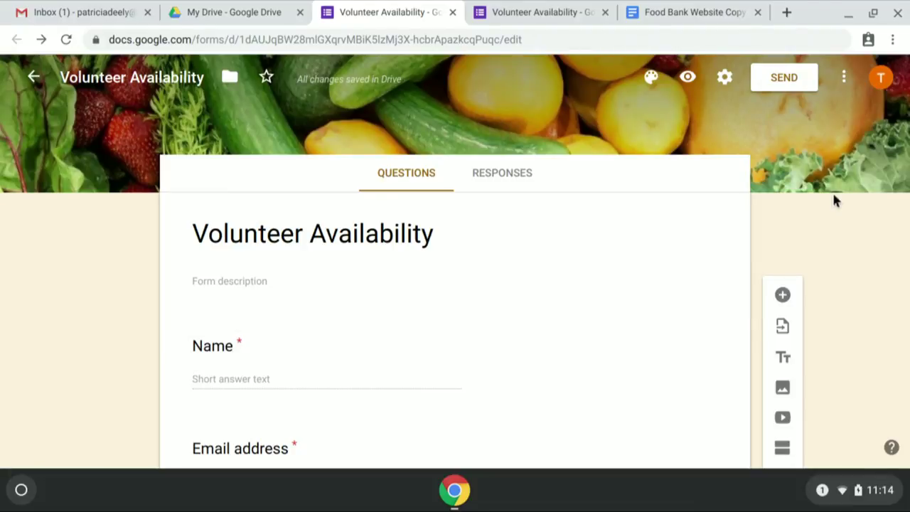
Preview the form as respondents see it, look over its header and first questions, and return to editing.
{"action": "left_click", "coordinate": [688, 79]}
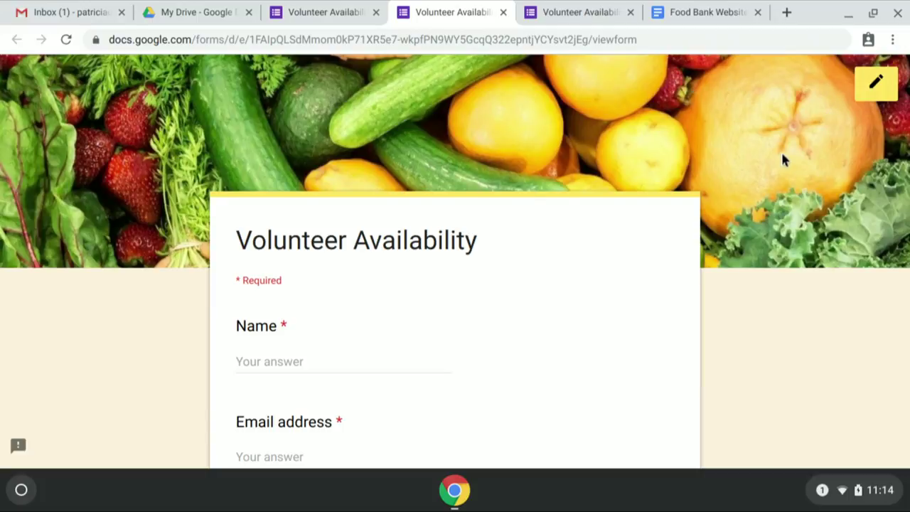
{"action": "scroll", "coordinate": [781, 150], "scroll_direction": "down", "scroll_amount": 2}
{"action": "scroll", "coordinate": [455, 258], "scroll_direction": "down", "scroll_amount": 2}
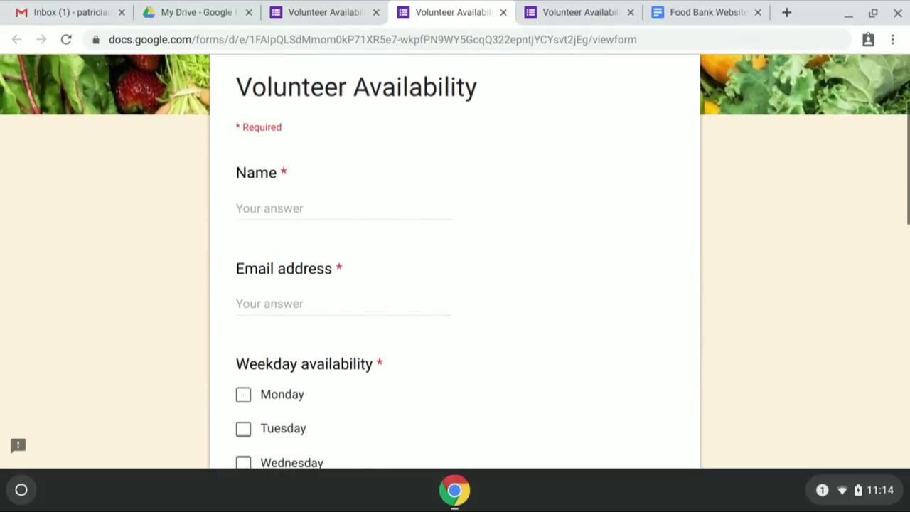
{"action": "scroll", "coordinate": [455, 258], "scroll_direction": "up", "scroll_amount": 1}
{"action": "scroll", "coordinate": [455, 262], "scroll_direction": "up", "scroll_amount": 2}
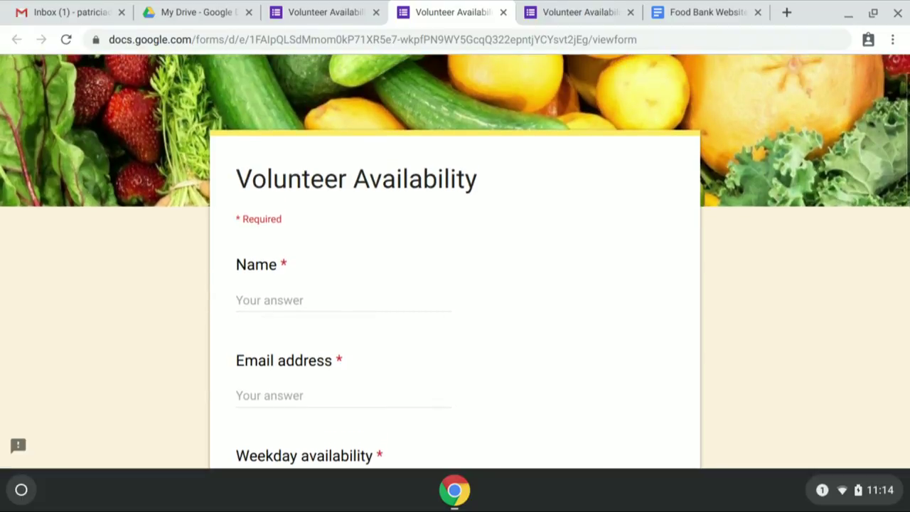
{"action": "scroll", "coordinate": [455, 262], "scroll_direction": "up", "scroll_amount": 1}
{"action": "scroll", "coordinate": [453, 147], "scroll_direction": "down", "scroll_amount": 1}
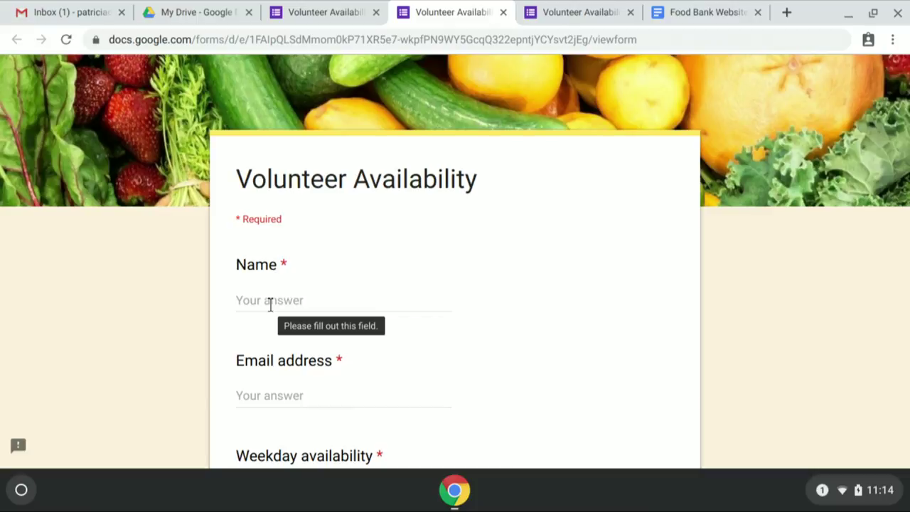
{"action": "scroll", "coordinate": [800, 246], "scroll_direction": "up", "scroll_amount": 2}
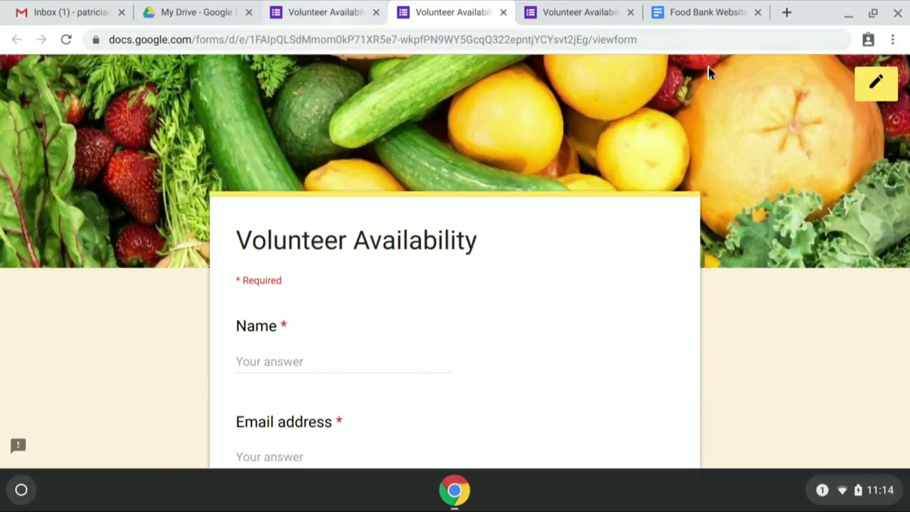
{"action": "left_click", "coordinate": [868, 98]}
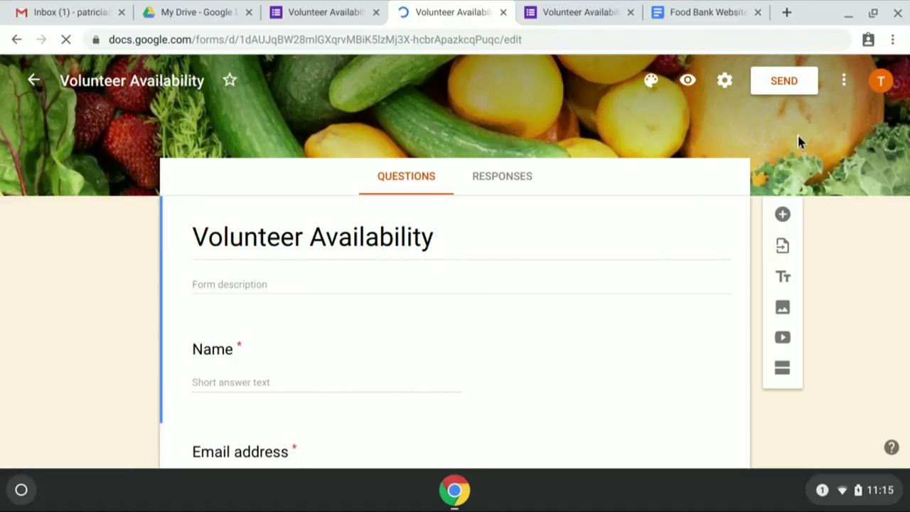
Review the email, link and HTML embed options for sending the form, and leave without sending it.
{"action": "left_click", "coordinate": [782, 84]}
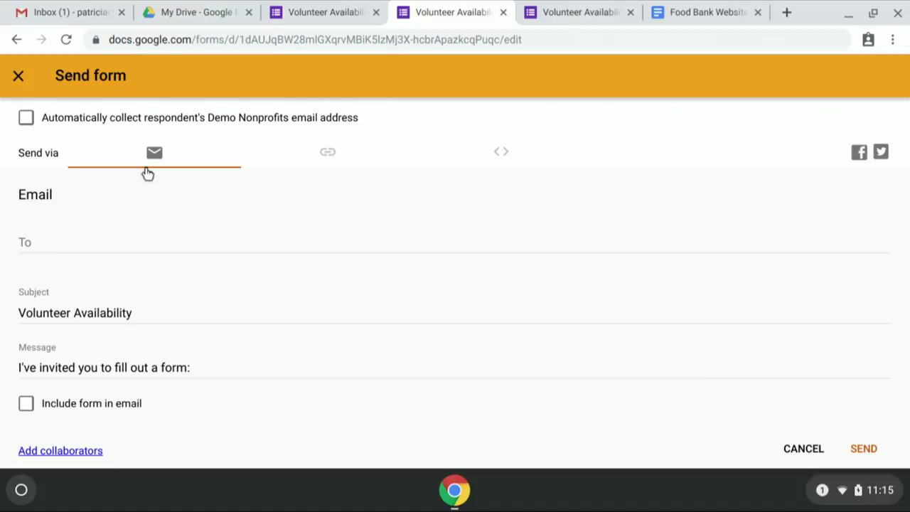
{"action": "left_click", "coordinate": [328, 156]}
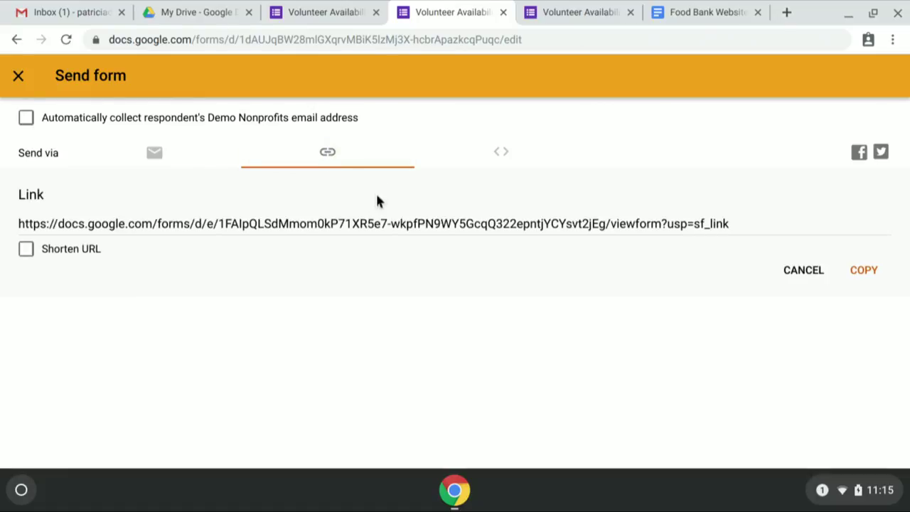
{"action": "left_click", "coordinate": [500, 156]}
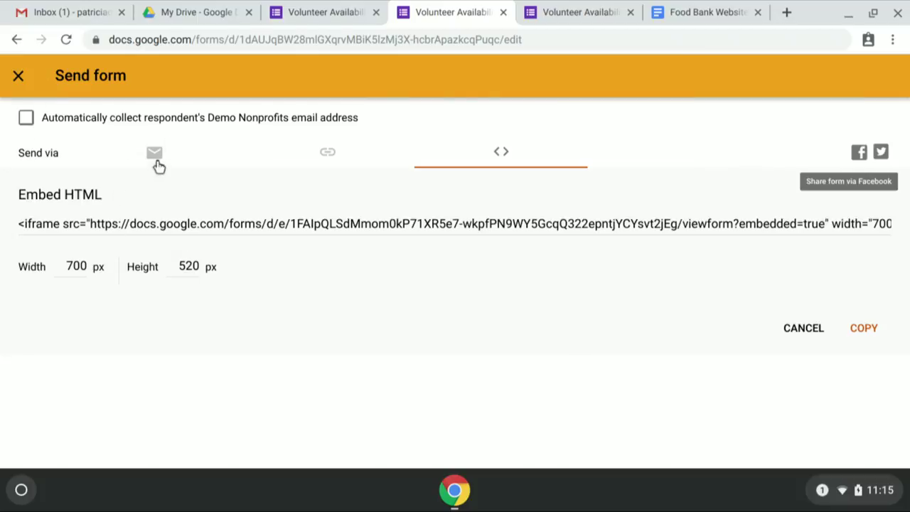
{"action": "left_click", "coordinate": [157, 161]}
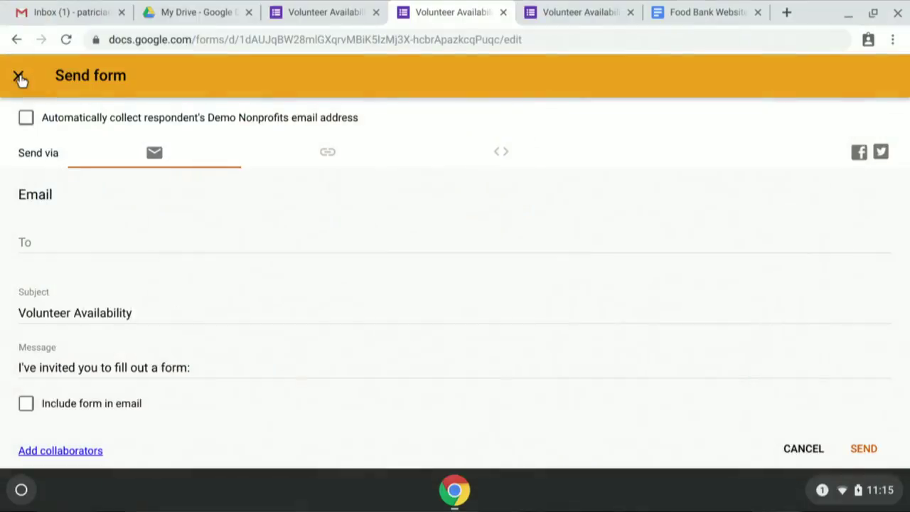
{"action": "left_click", "coordinate": [19, 77]}
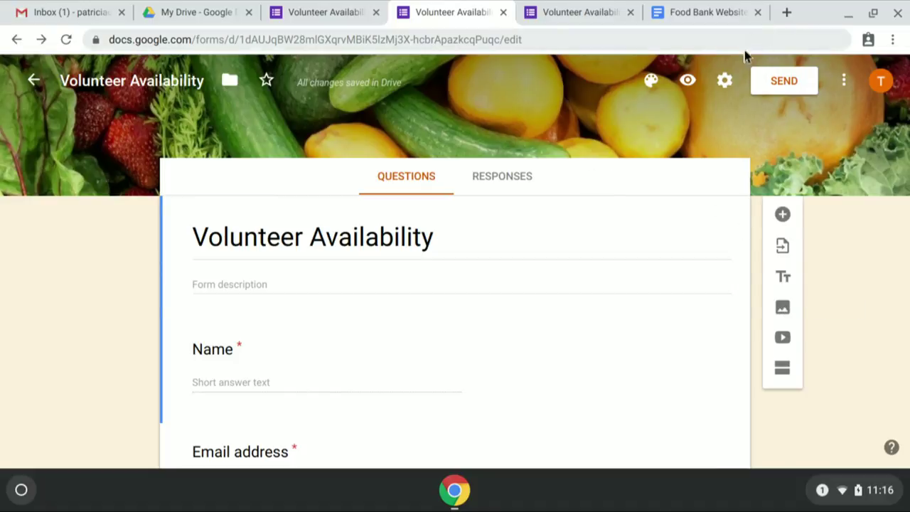
Check the sign-in requirements in the form's general settings and close them without saving changes.
{"action": "left_click", "coordinate": [723, 83]}
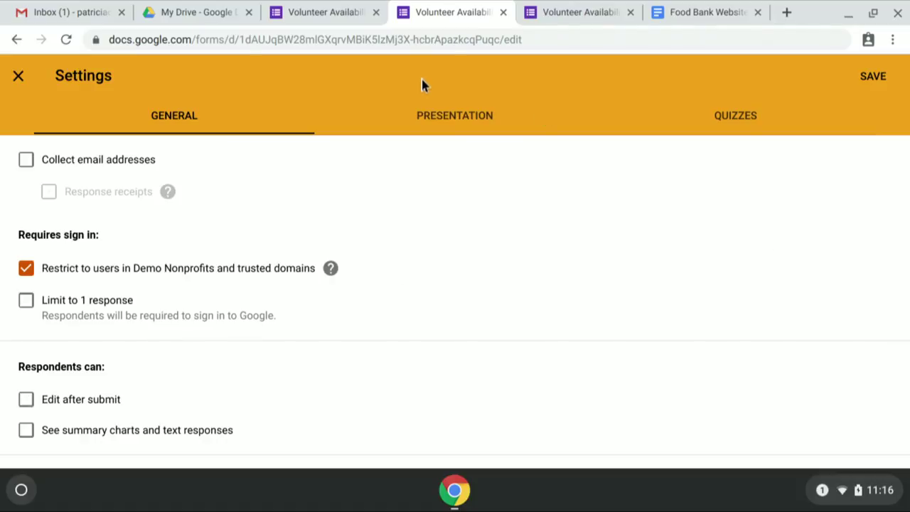
{"action": "left_click", "coordinate": [17, 75]}
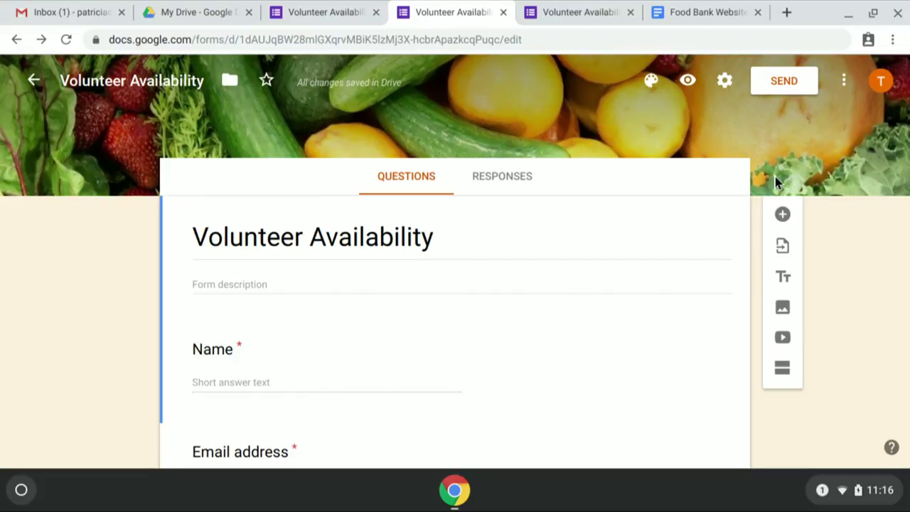
Duplicate the Time preference question and remove the Morning, Afternoon and Evening options from the copy.
{"action": "scroll", "coordinate": [822, 242], "scroll_direction": "down", "scroll_amount": 12}
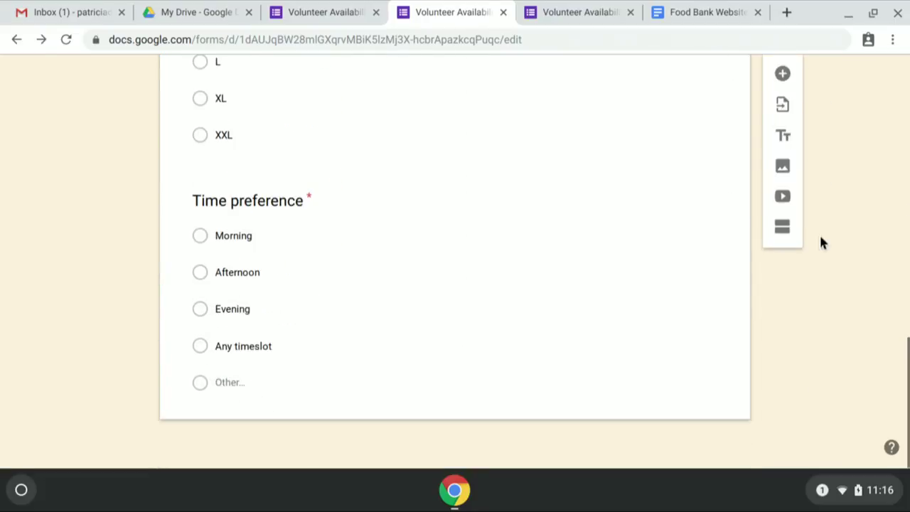
{"action": "left_click", "coordinate": [478, 285]}
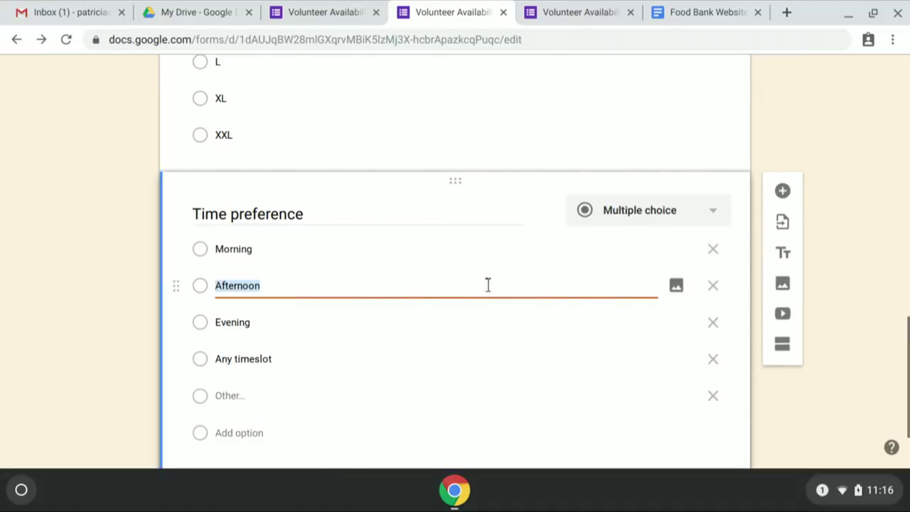
{"action": "scroll", "coordinate": [752, 399], "scroll_direction": "down", "scroll_amount": 3}
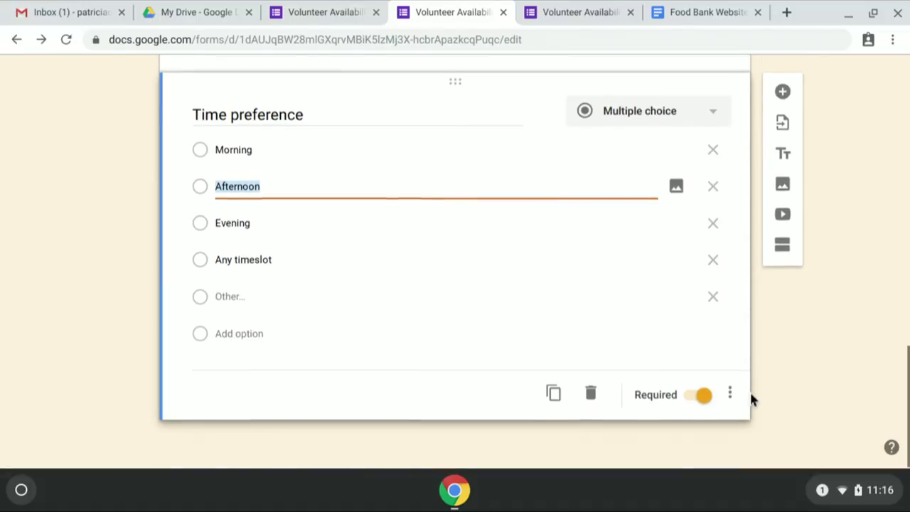
{"action": "left_click", "coordinate": [555, 393]}
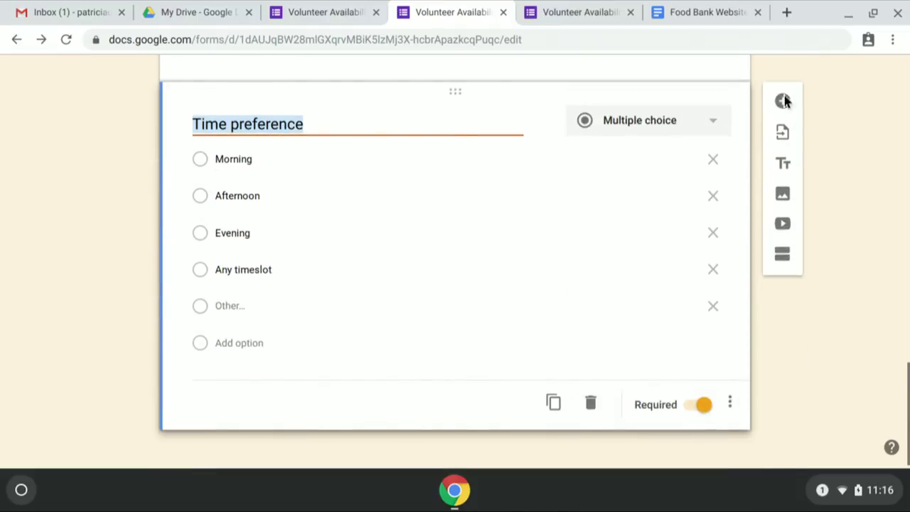
{"action": "left_click", "coordinate": [716, 159]}
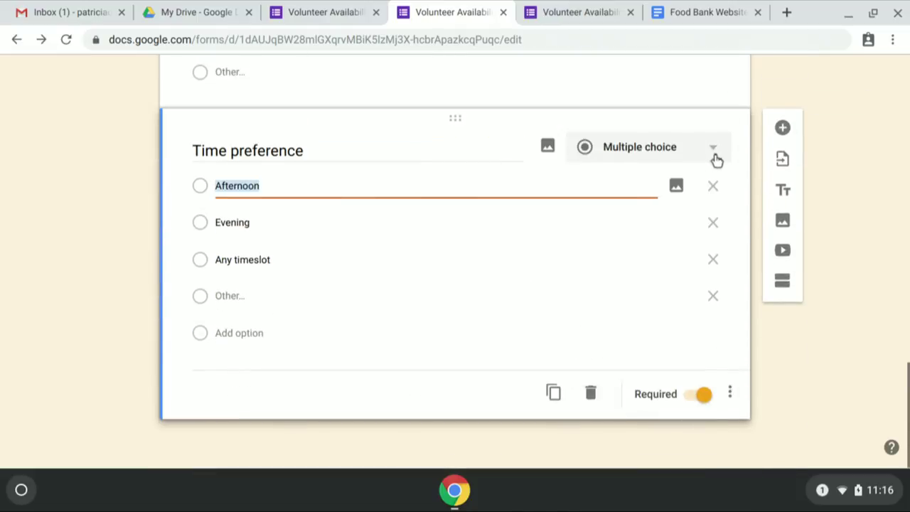
{"action": "left_click", "coordinate": [715, 190]}
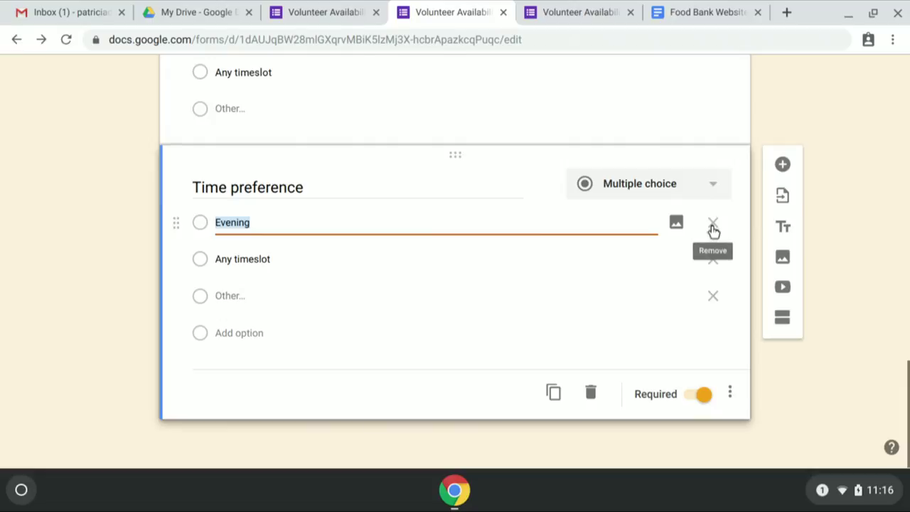
{"action": "left_click", "coordinate": [713, 223]}
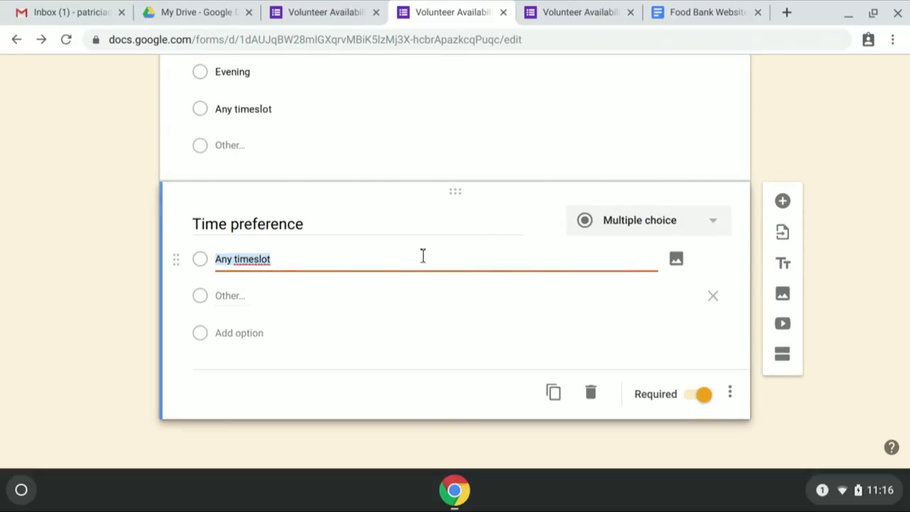
Retitle the duplicated Time preference question "Submit your release form".
{"action": "left_click", "coordinate": [318, 221]}
{"action": "type", "text": "Su"}
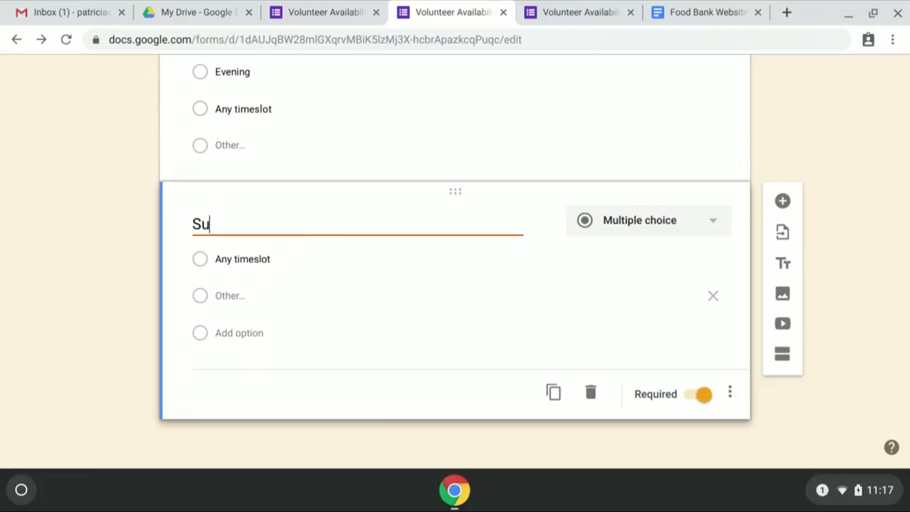
{"action": "type", "text": "bmit your relea"}
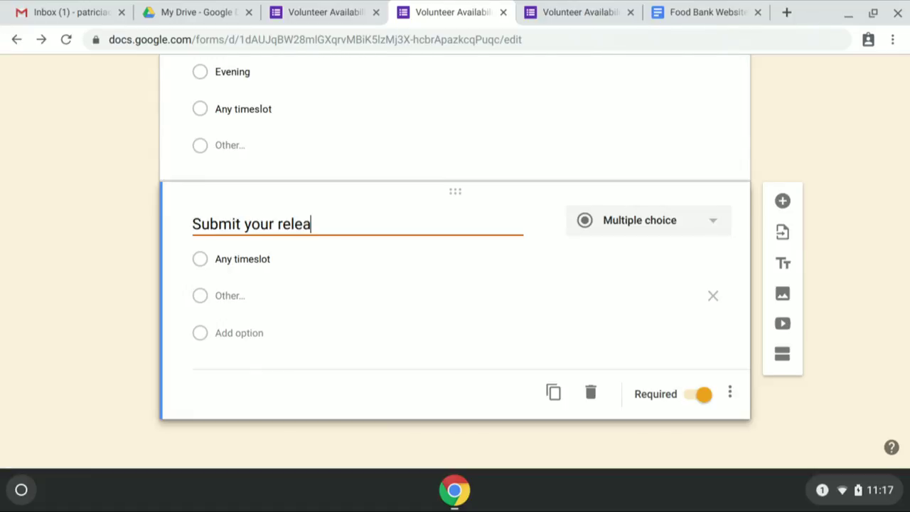
{"action": "type", "text": "se form"}
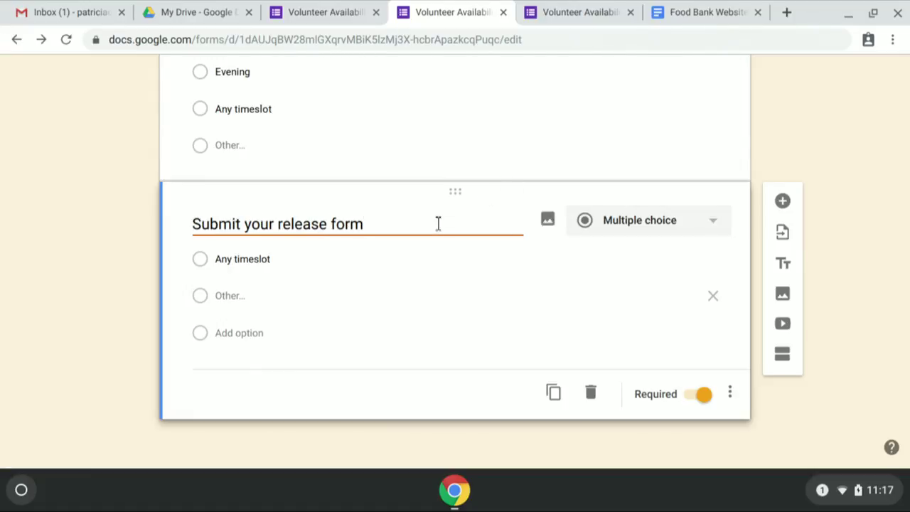
Change the "Submit your release form" question to File upload and allow respondents to upload files to Drive.
{"action": "left_click", "coordinate": [711, 220]}
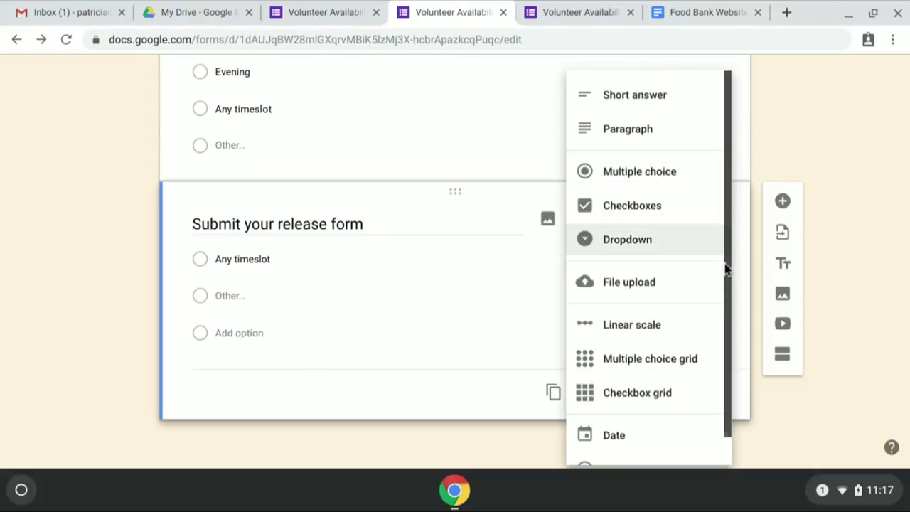
{"action": "left_click_drag", "start_coordinate": [729, 276], "coordinate": [727, 337]}
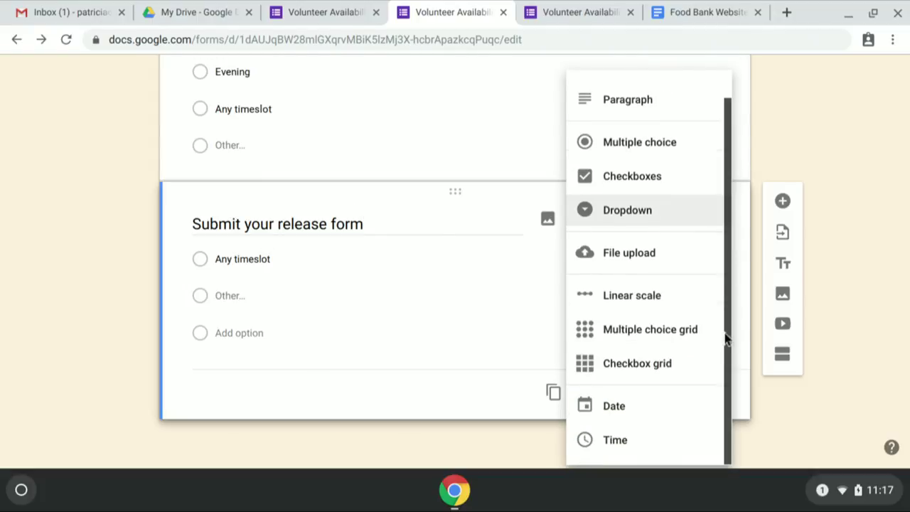
{"action": "left_click", "coordinate": [640, 253]}
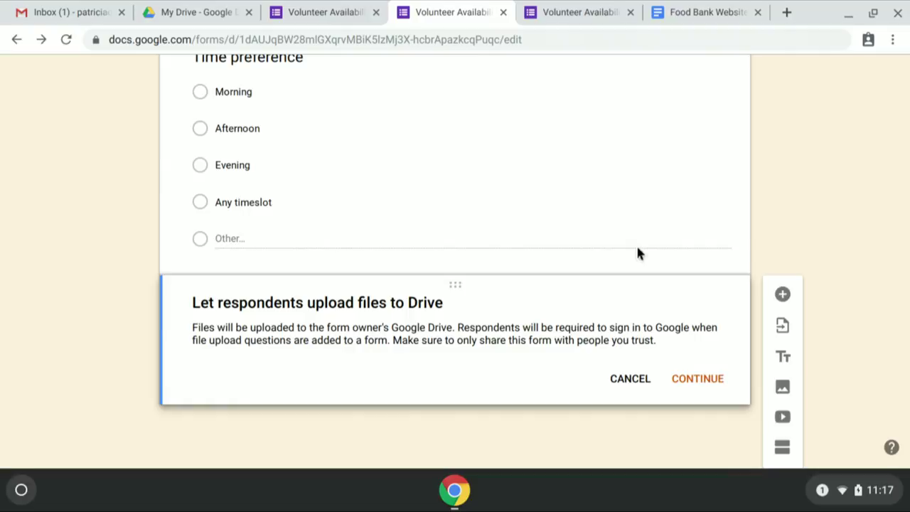
{"action": "left_click", "coordinate": [696, 380]}
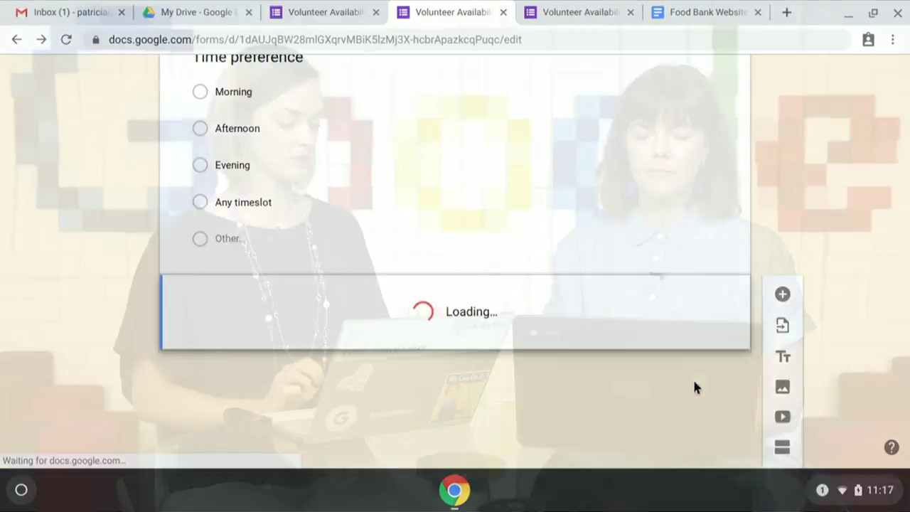
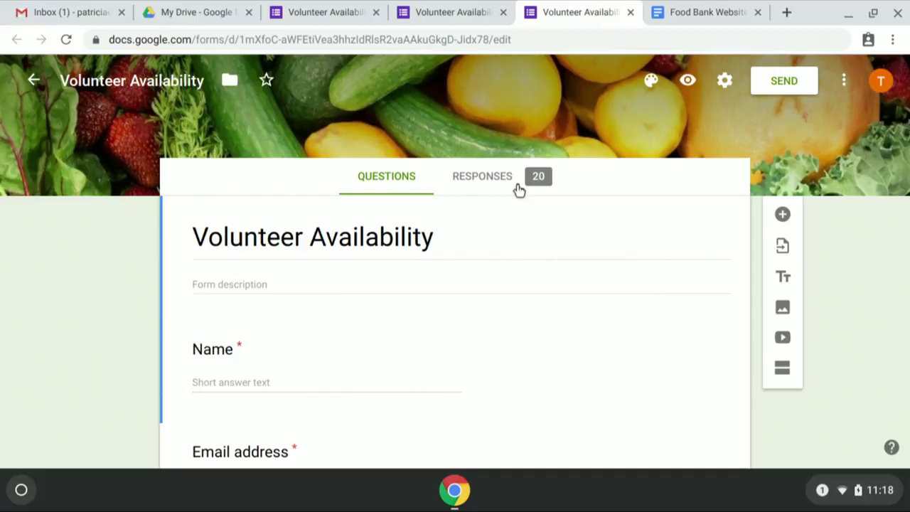
Review the submitted names and email addresses in the response summary of the green-themed Volunteer Availability form.
{"action": "left_click", "coordinate": [484, 185]}
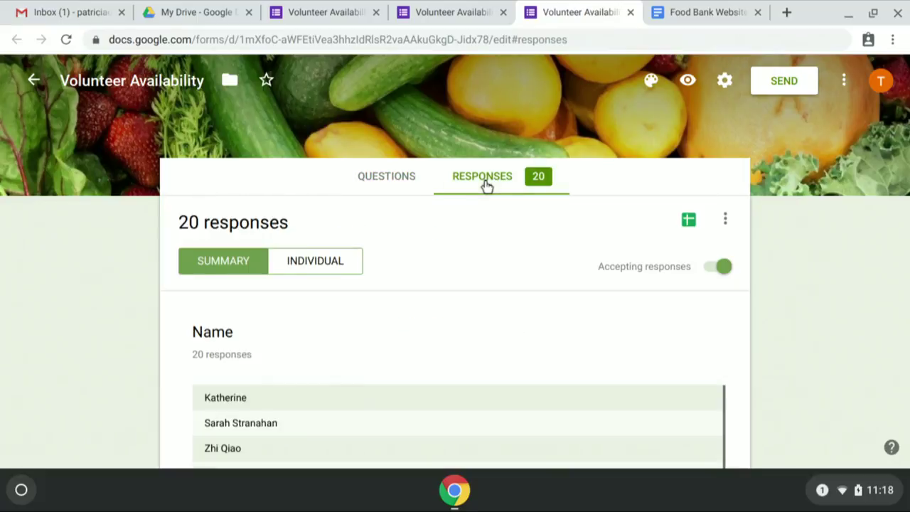
{"action": "key", "text": "alt+Left"}
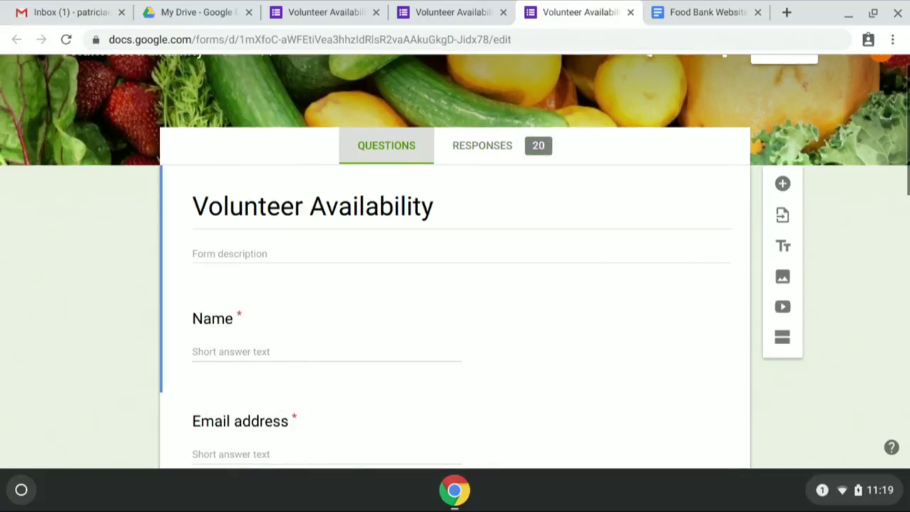
{"action": "left_click", "coordinate": [496, 147]}
{"action": "scroll", "coordinate": [522, 187], "scroll_direction": "down", "scroll_amount": 4}
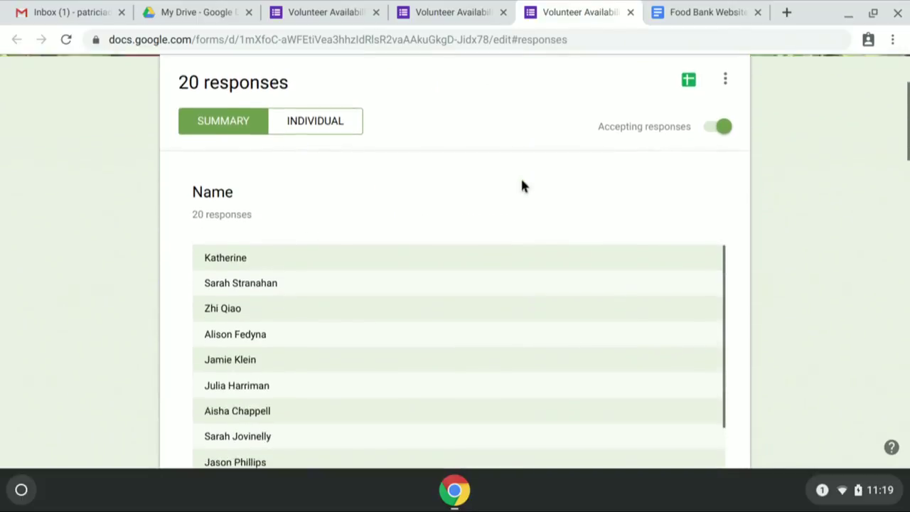
{"action": "scroll", "coordinate": [523, 186], "scroll_direction": "down", "scroll_amount": 2}
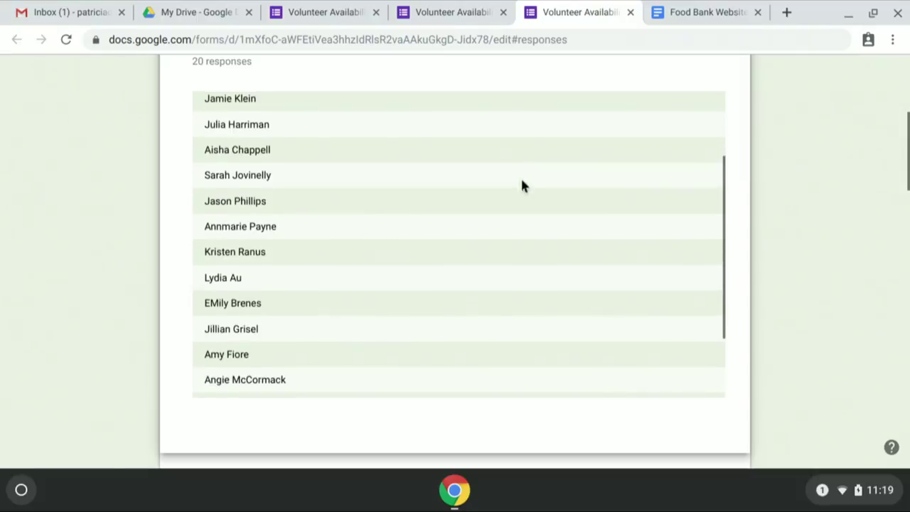
{"action": "scroll", "coordinate": [522, 187], "scroll_direction": "down", "scroll_amount": 2}
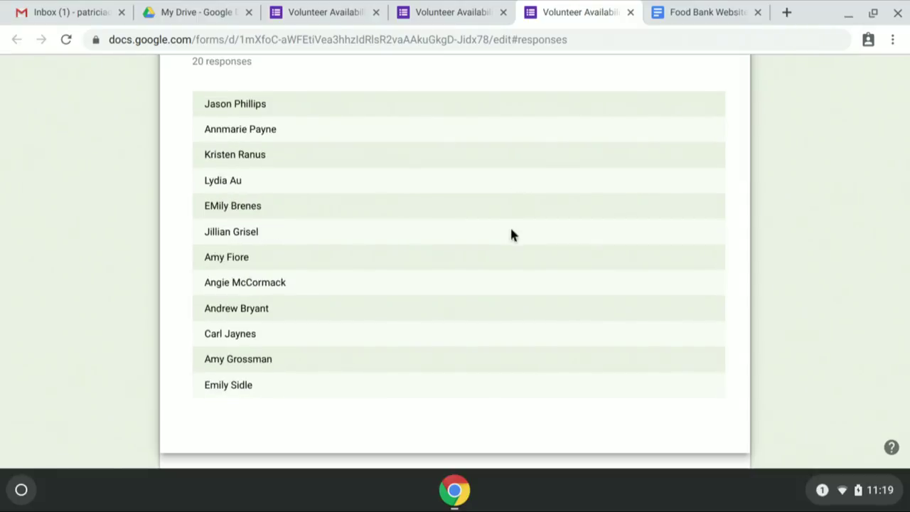
{"action": "scroll", "coordinate": [511, 234], "scroll_direction": "down", "scroll_amount": 3}
{"action": "scroll", "coordinate": [500, 334], "scroll_direction": "down", "scroll_amount": 6}
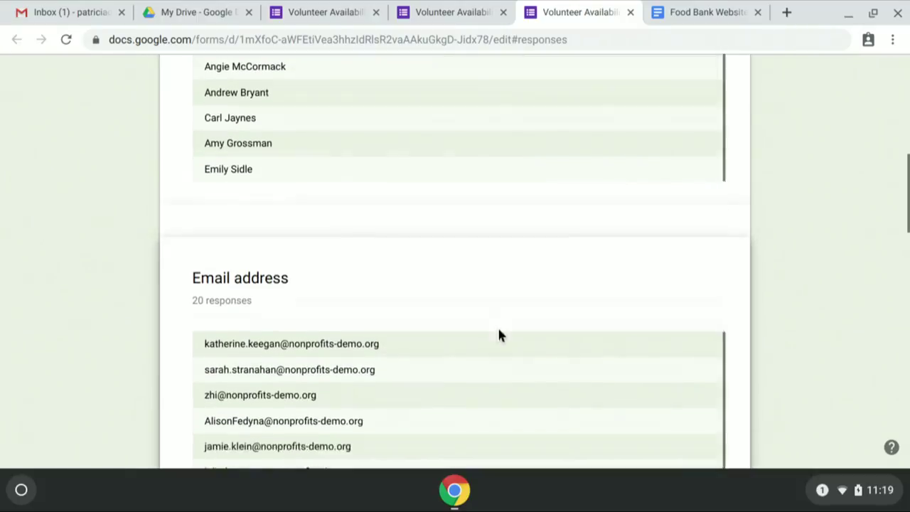
Examine the Weekday availability, T Shirt size and Time preference charts in the response summary.
{"action": "scroll", "coordinate": [499, 334], "scroll_direction": "down", "scroll_amount": 3}
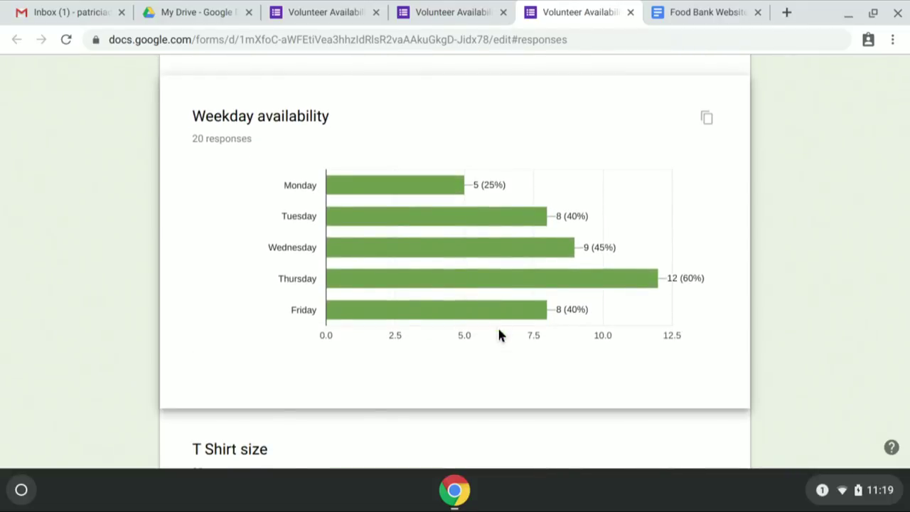
{"action": "scroll", "coordinate": [498, 334], "scroll_direction": "down", "scroll_amount": 4}
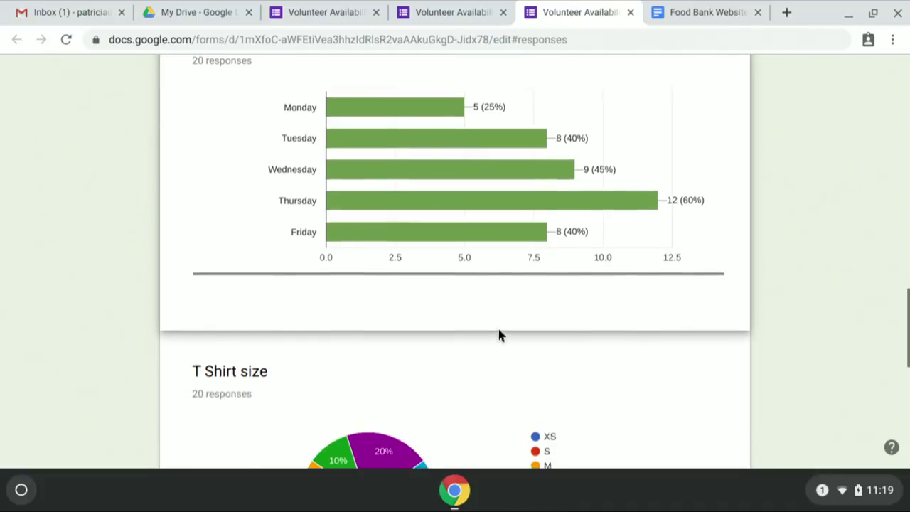
{"action": "scroll", "coordinate": [499, 334], "scroll_direction": "down", "scroll_amount": 1}
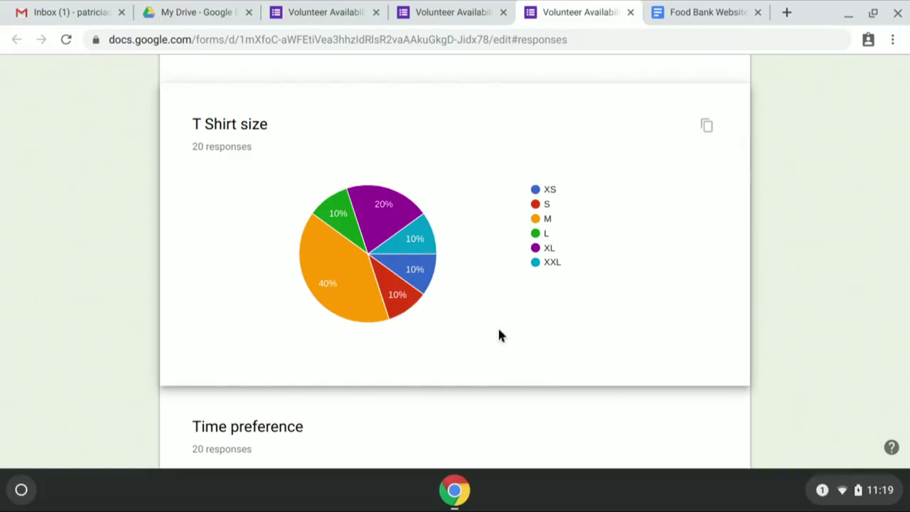
{"action": "scroll", "coordinate": [499, 336], "scroll_direction": "down", "scroll_amount": 4}
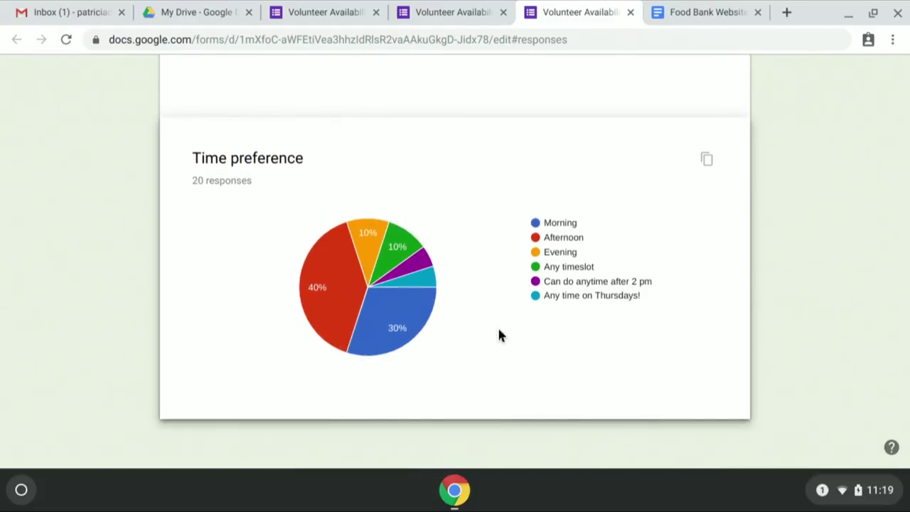
{"action": "scroll", "coordinate": [497, 335], "scroll_direction": "up", "scroll_amount": 1}
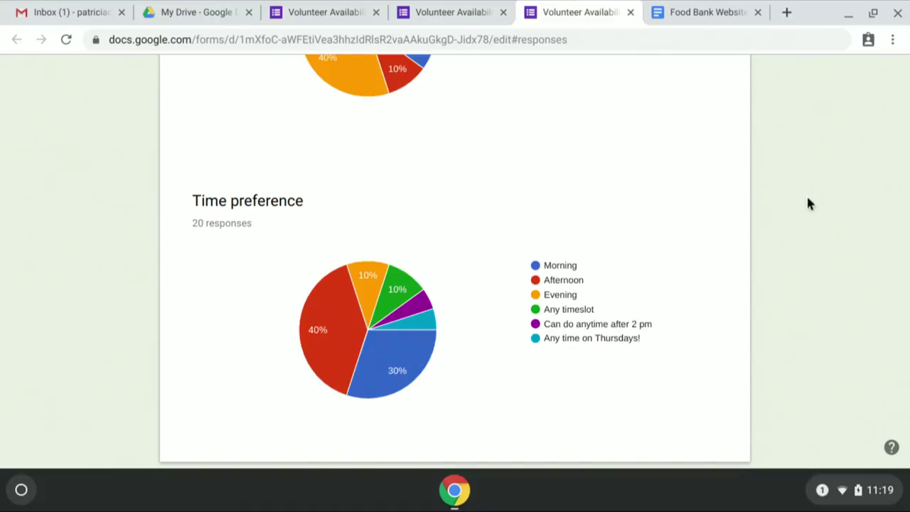
{"action": "scroll", "coordinate": [809, 204], "scroll_direction": "up", "scroll_amount": 7}
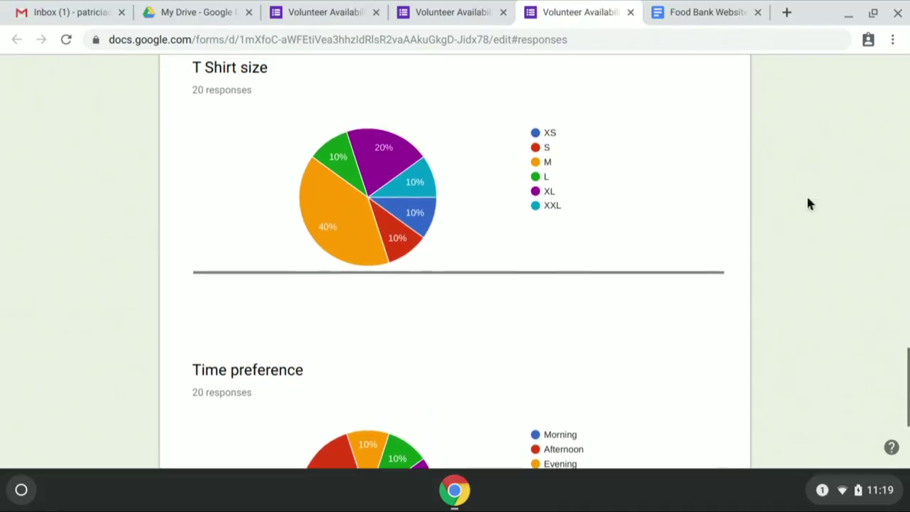
{"action": "scroll", "coordinate": [808, 203], "scroll_direction": "up", "scroll_amount": 8}
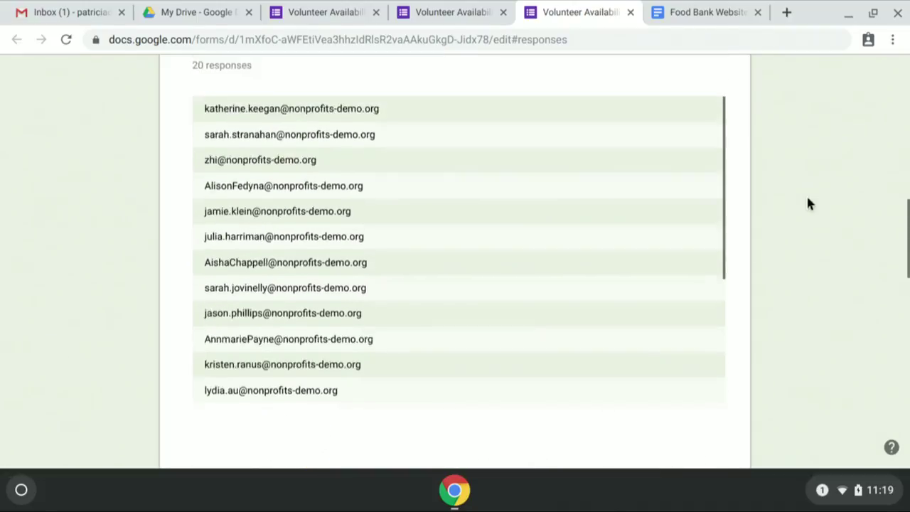
{"action": "scroll", "coordinate": [808, 204], "scroll_direction": "up", "scroll_amount": 9}
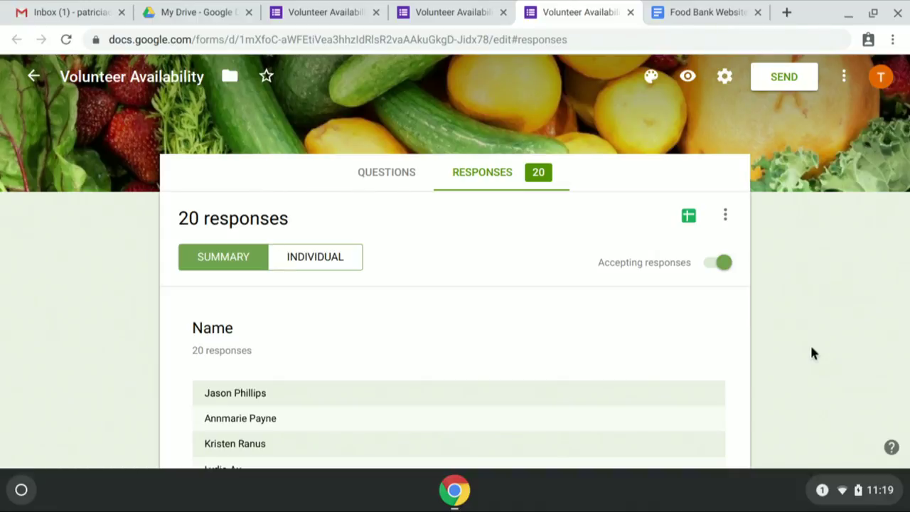
Open the form's responses in the linked spreadsheet and look across its columns.
{"action": "left_click", "coordinate": [689, 218]}
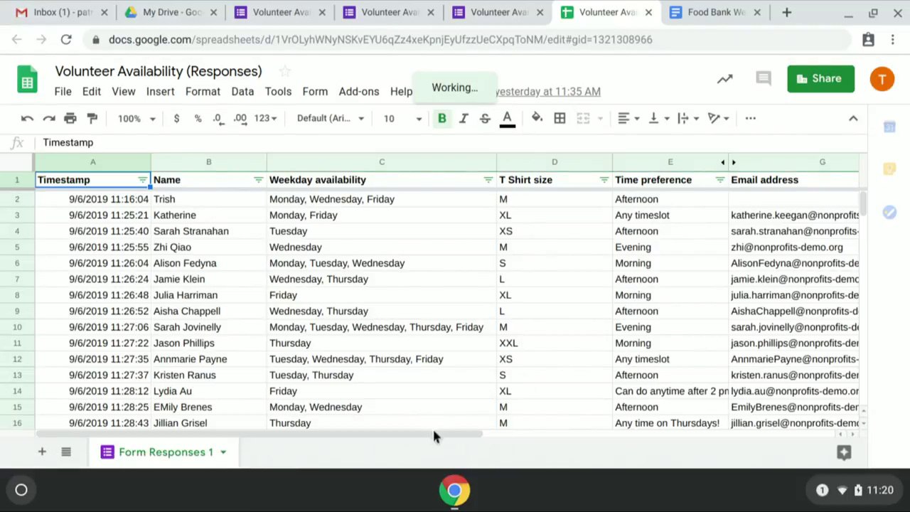
{"action": "left_click_drag", "start_coordinate": [426, 435], "coordinate": [496, 435]}
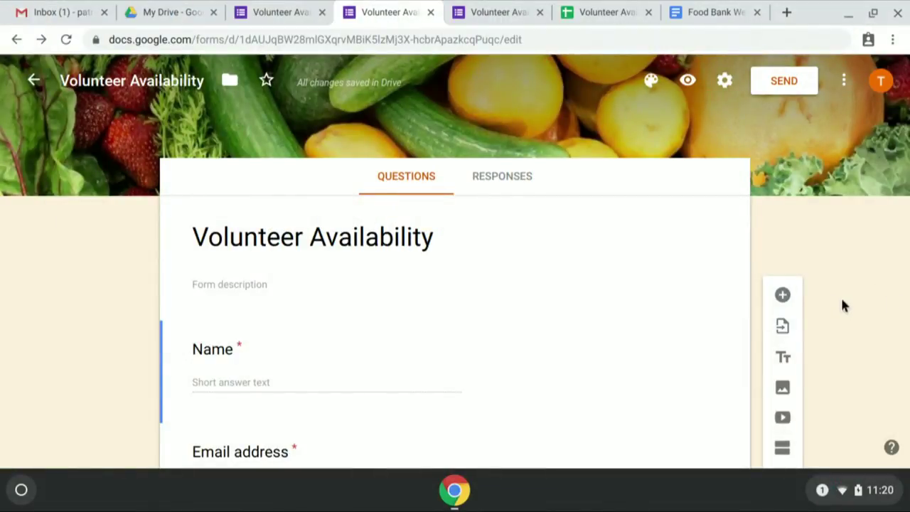
Return to the questions of the green-themed Volunteer Availability form and add a short answer question titled "Phone number".
{"action": "left_click", "coordinate": [783, 296]}
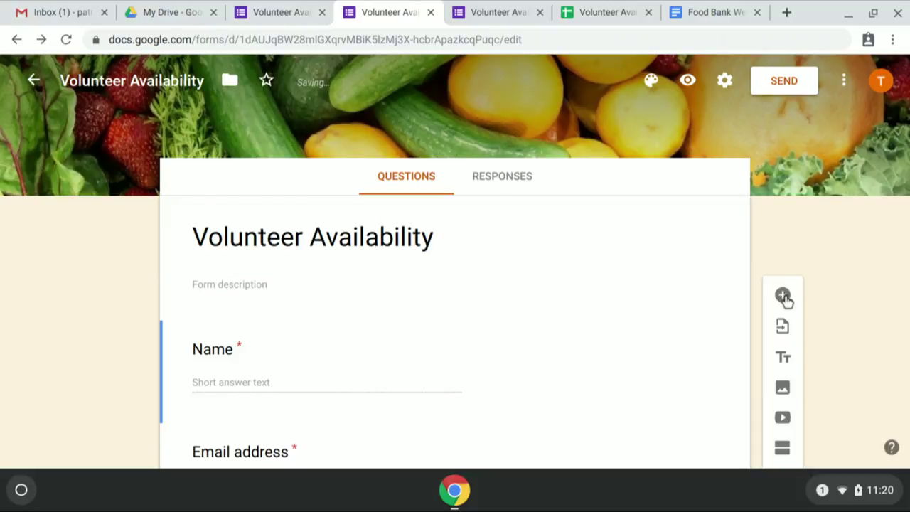
{"action": "left_click", "coordinate": [496, 13]}
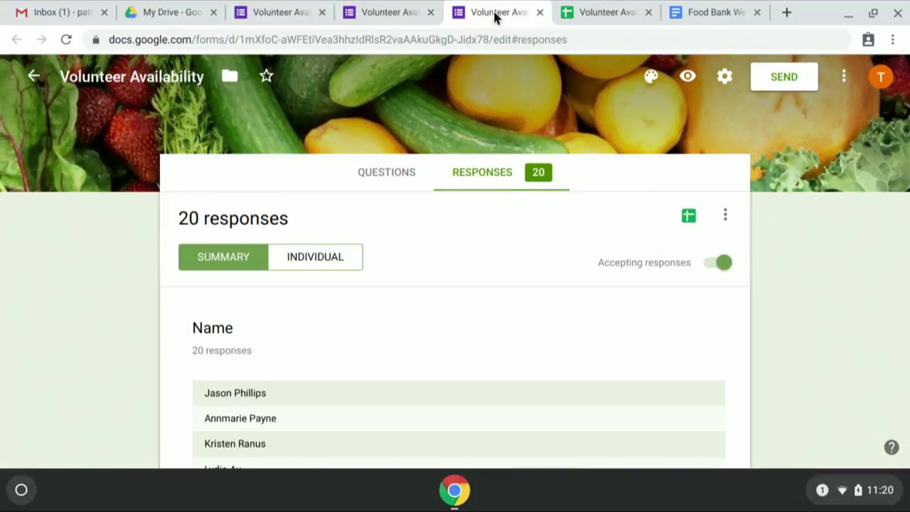
{"action": "left_click", "coordinate": [395, 178]}
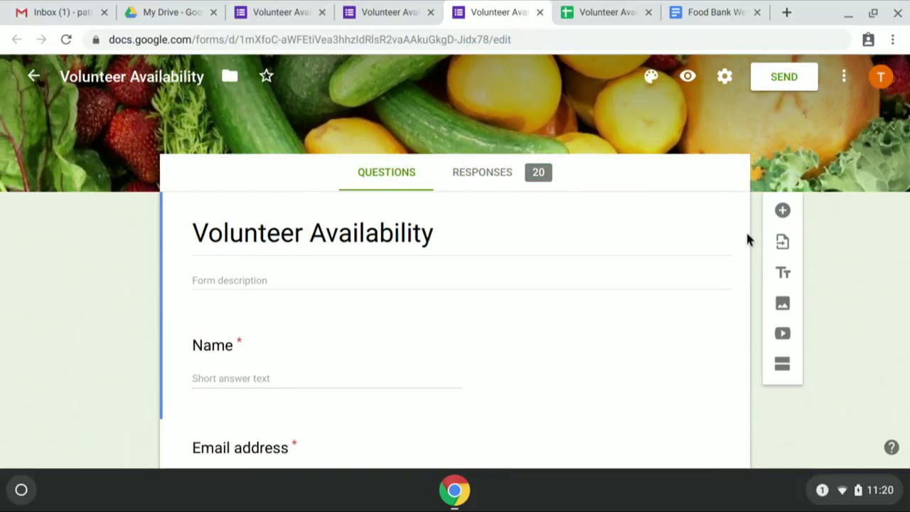
{"action": "left_click", "coordinate": [784, 211]}
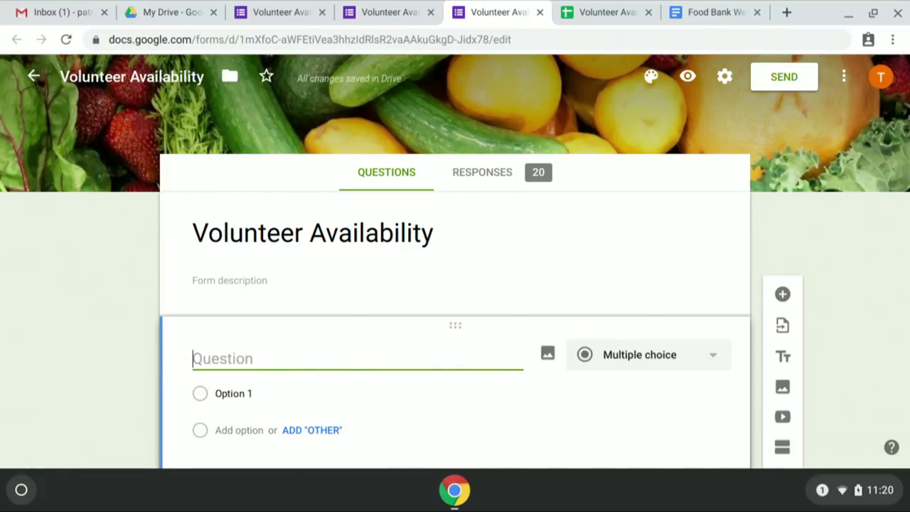
{"action": "type", "text": "Phone"}
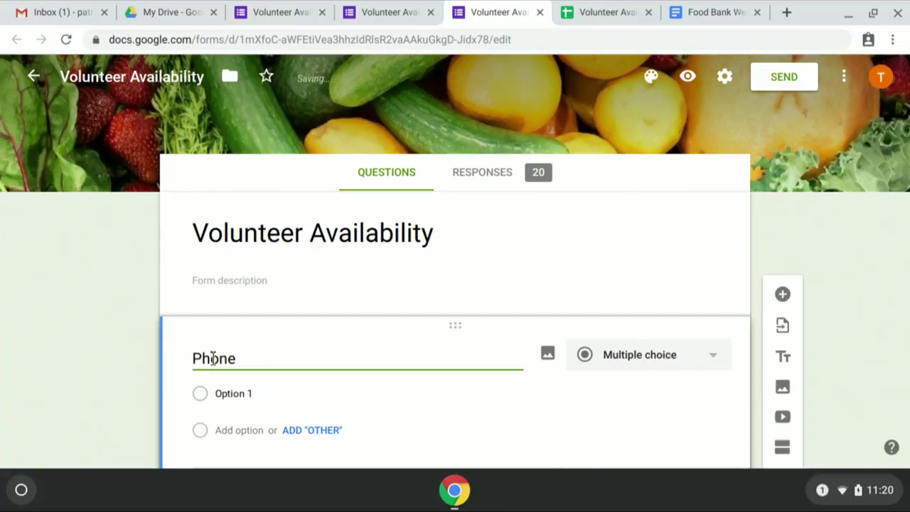
{"action": "left_click", "coordinate": [289, 348]}
{"action": "type", "text": "num"}
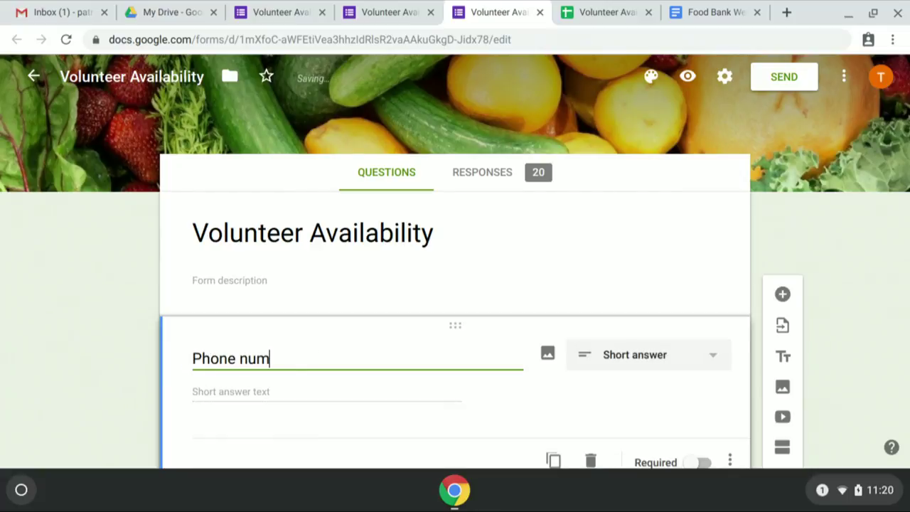
{"action": "type", "text": "ber"}
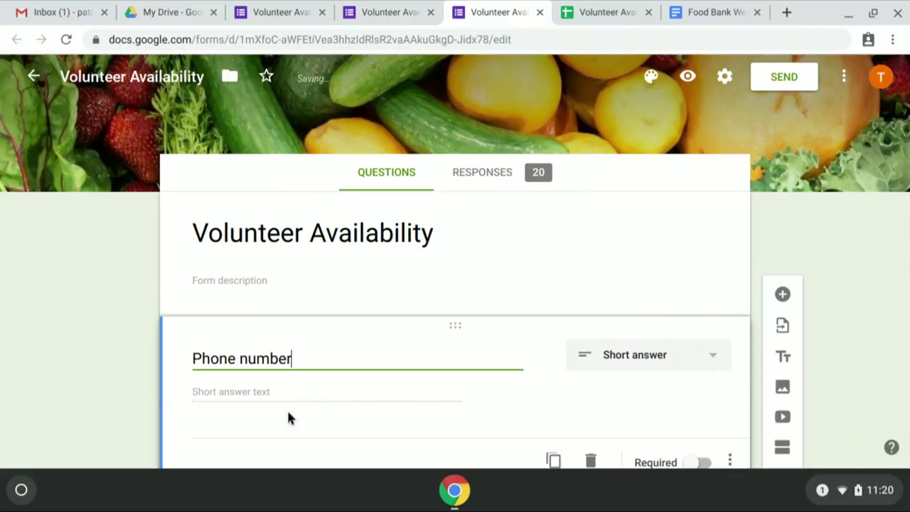
{"action": "left_click", "coordinate": [222, 394]}
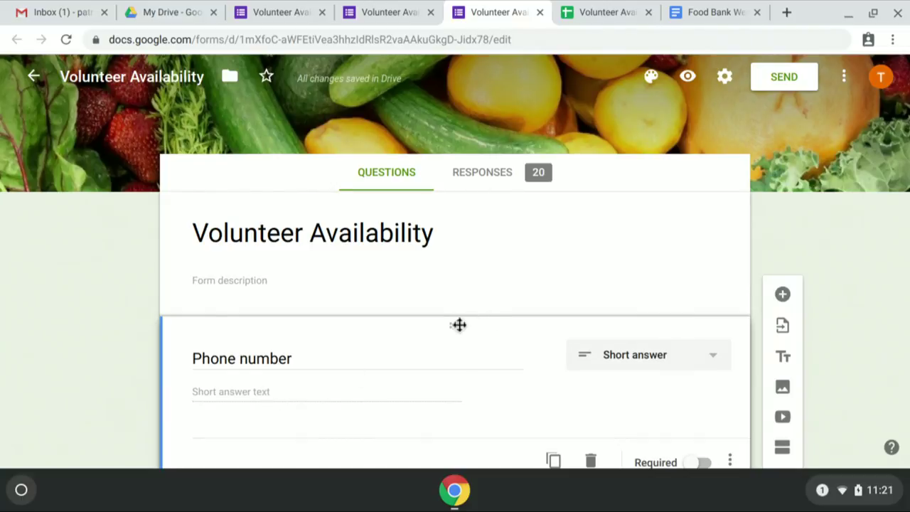
Add the description "please use format +1 xyz xyz" to the Phone number question.
{"action": "left_click", "coordinate": [734, 456]}
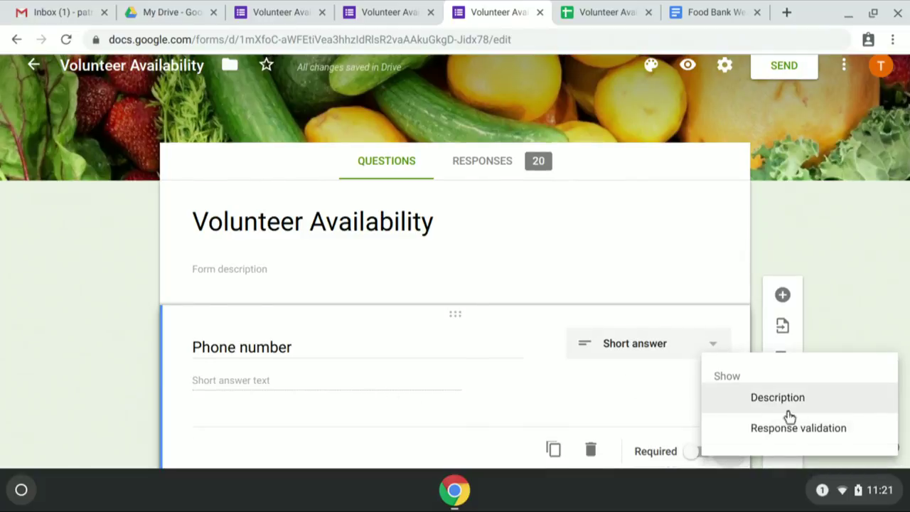
{"action": "left_click", "coordinate": [777, 399]}
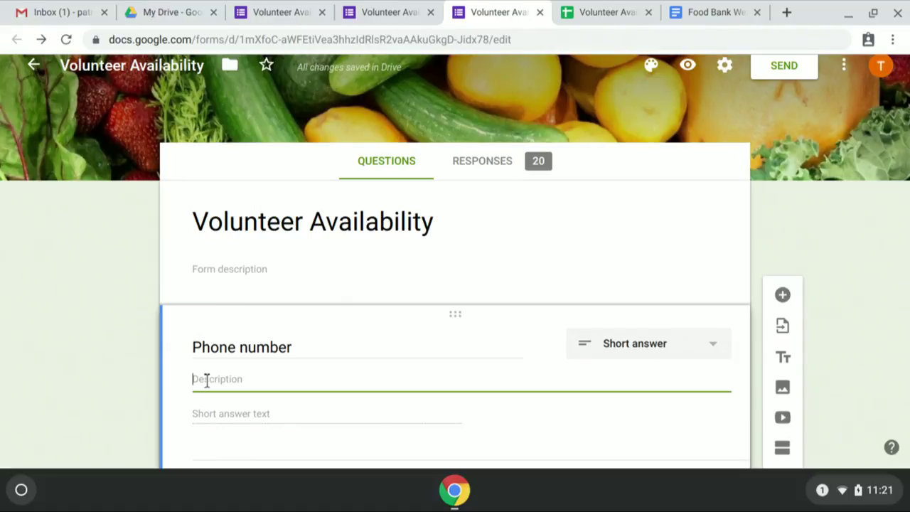
{"action": "type", "text": "please use "}
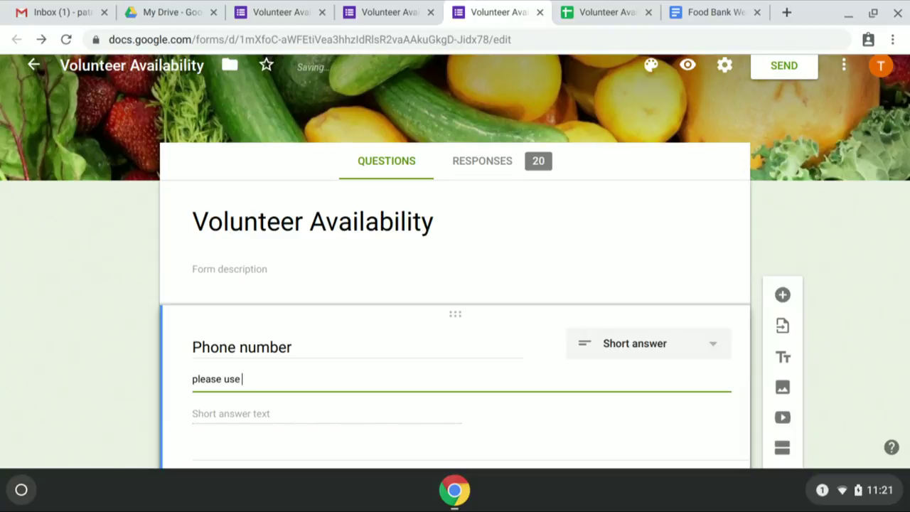
{"action": "type", "text": "format +1 xyz xyz"}
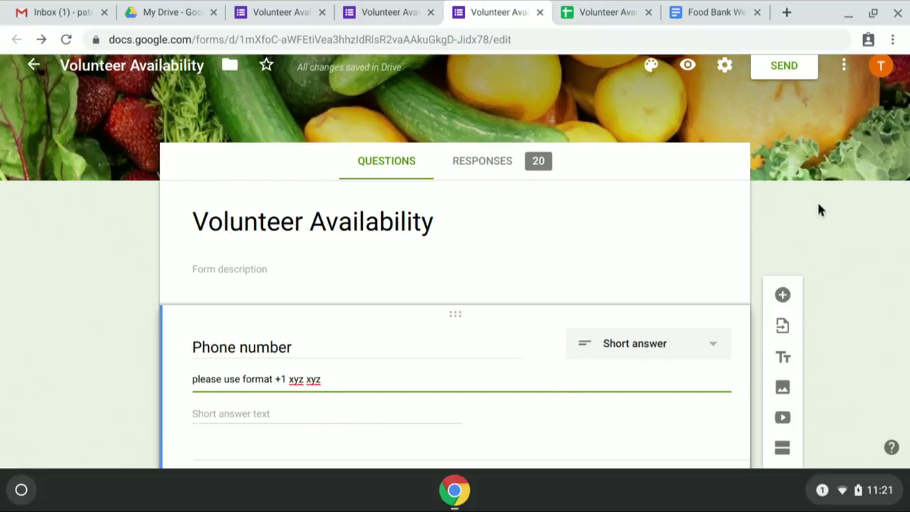
{"action": "left_click", "coordinate": [828, 269]}
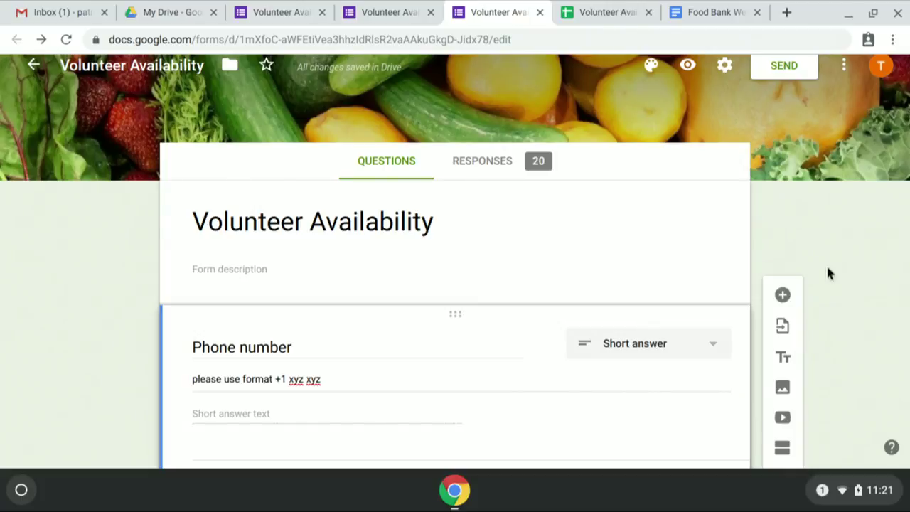
{"action": "scroll", "coordinate": [828, 272], "scroll_direction": "down", "scroll_amount": 3}
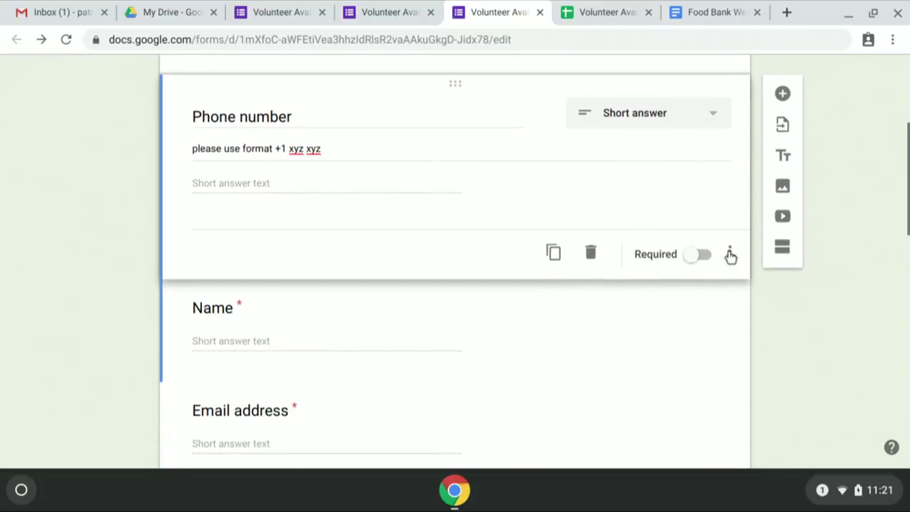
Turn on response validation for the Phone number question and look through its number rule types and conditions, choosing Greater than.
{"action": "left_click", "coordinate": [730, 254]}
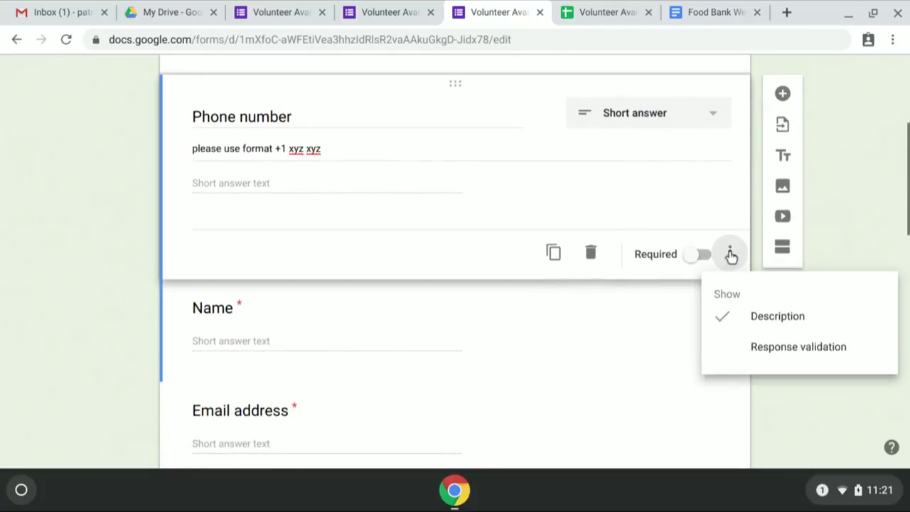
{"action": "left_click", "coordinate": [780, 354]}
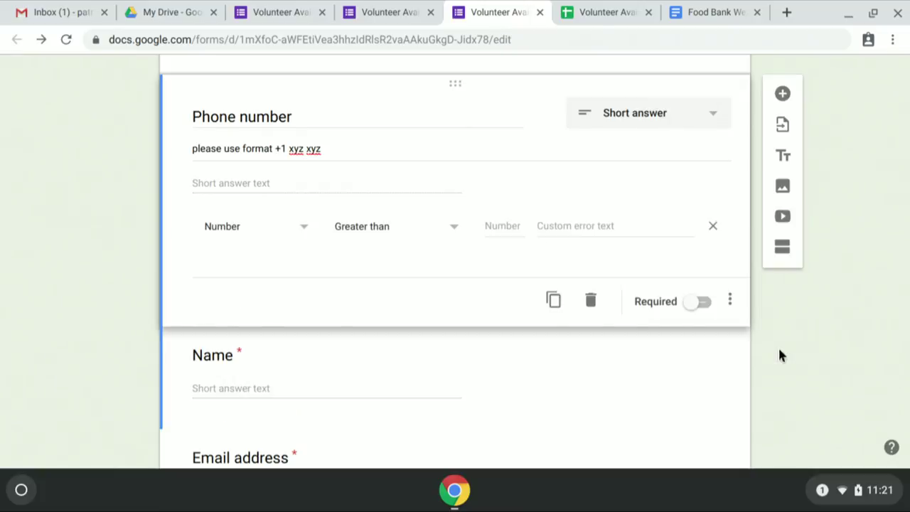
{"action": "left_click", "coordinate": [306, 227]}
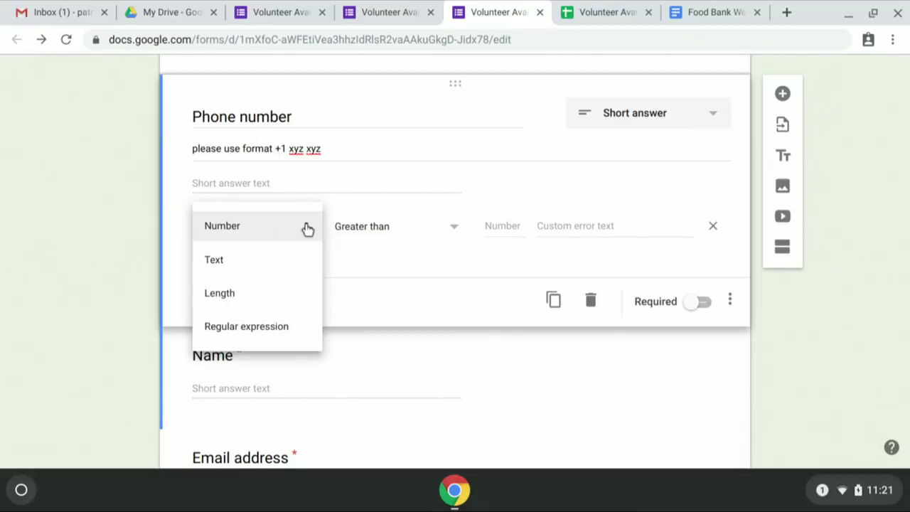
{"action": "left_click", "coordinate": [453, 232]}
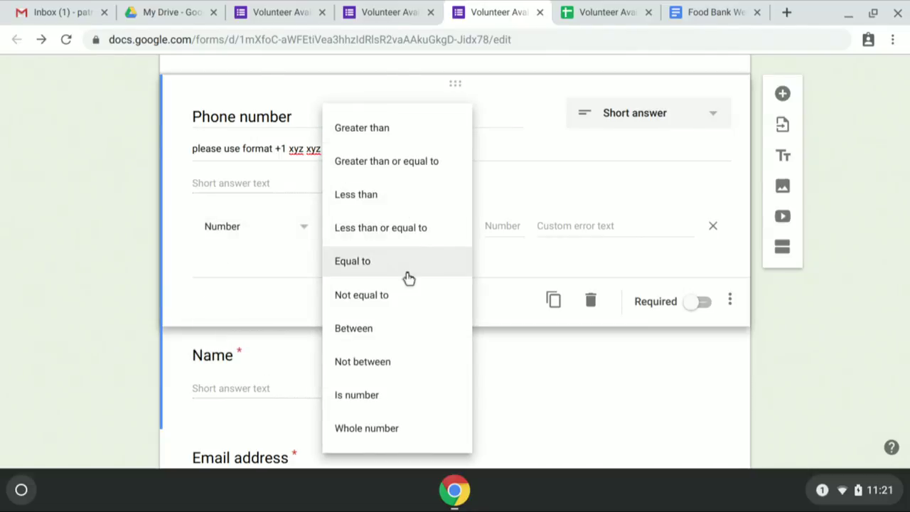
{"action": "left_click", "coordinate": [432, 134]}
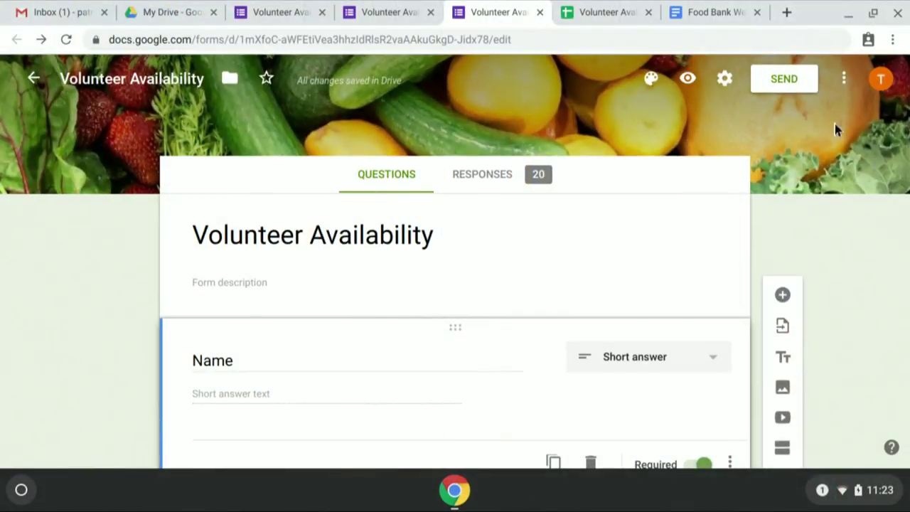
Open the form's collaborator sharing settings and add a colleague from the suggested contacts to the people to invite.
{"action": "left_click", "coordinate": [843, 81]}
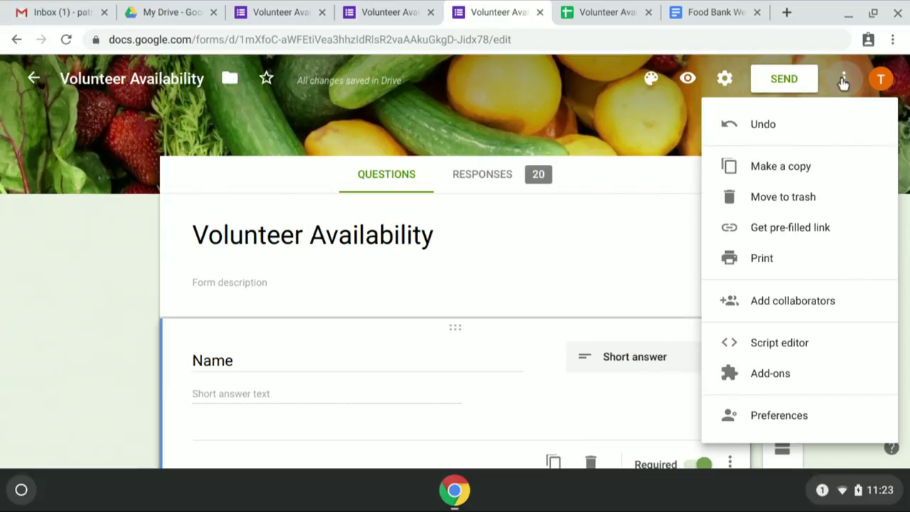
{"action": "left_click", "coordinate": [789, 305]}
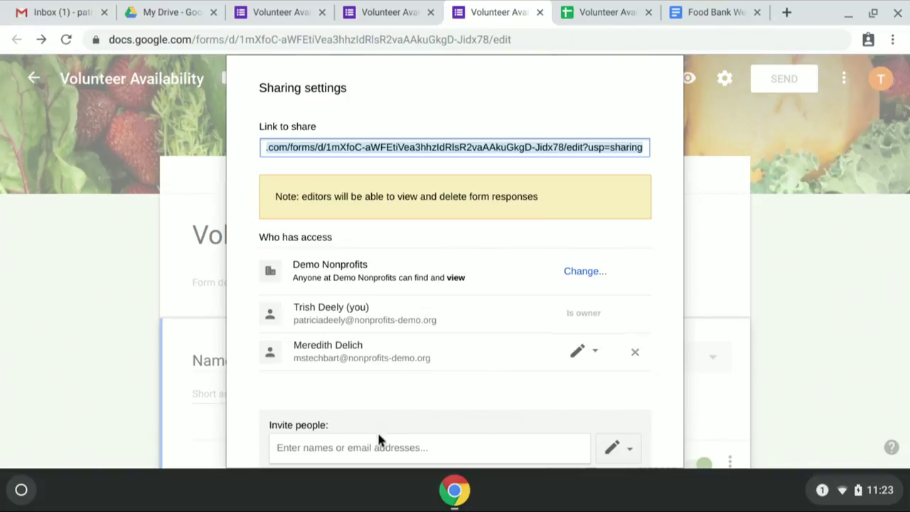
{"action": "left_click", "coordinate": [312, 449]}
{"action": "type", "text": "meredith"}
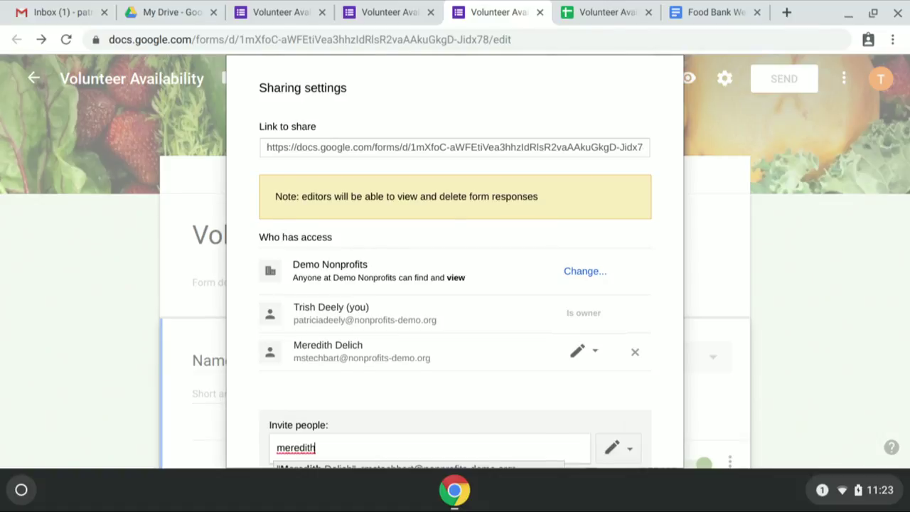
{"action": "scroll", "coordinate": [402, 340], "scroll_direction": "down", "scroll_amount": 3}
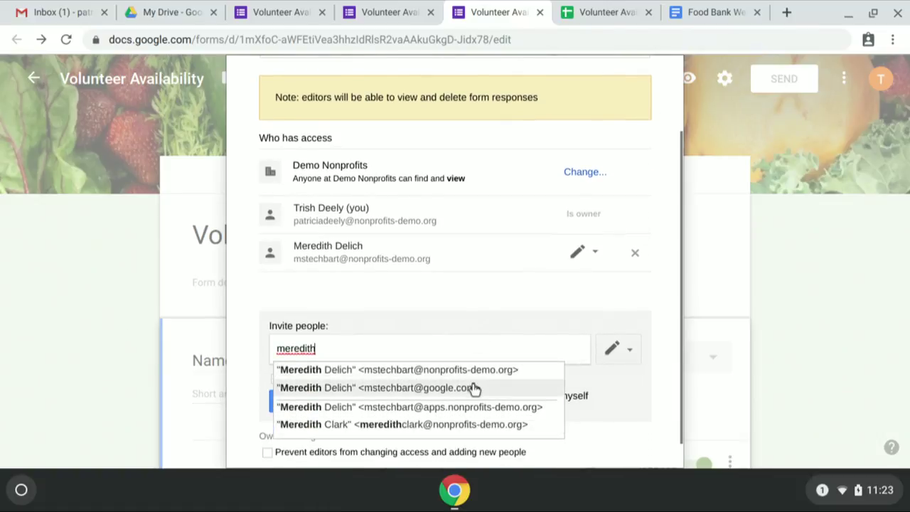
{"action": "left_click", "coordinate": [496, 370]}
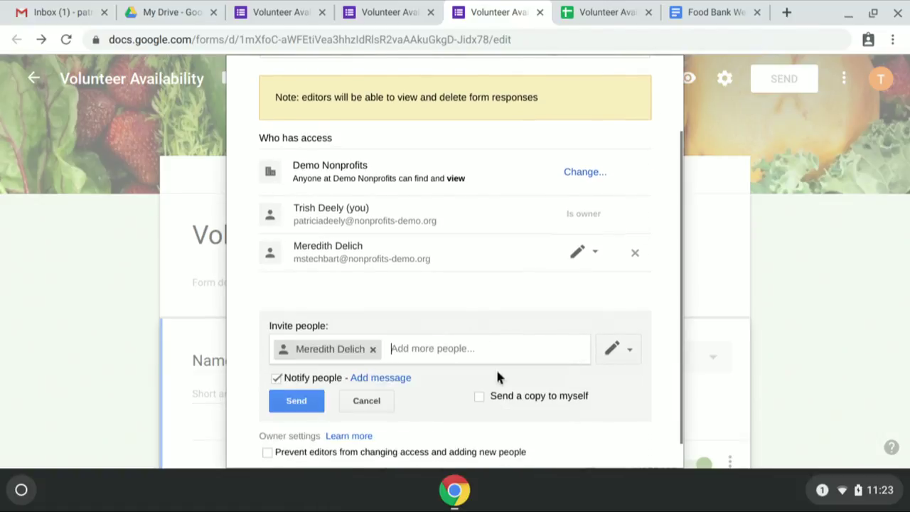
Check the permission levels offered for the invitee and the existing editor, cancel the invitation and close the sharing settings.
{"action": "left_click", "coordinate": [629, 353]}
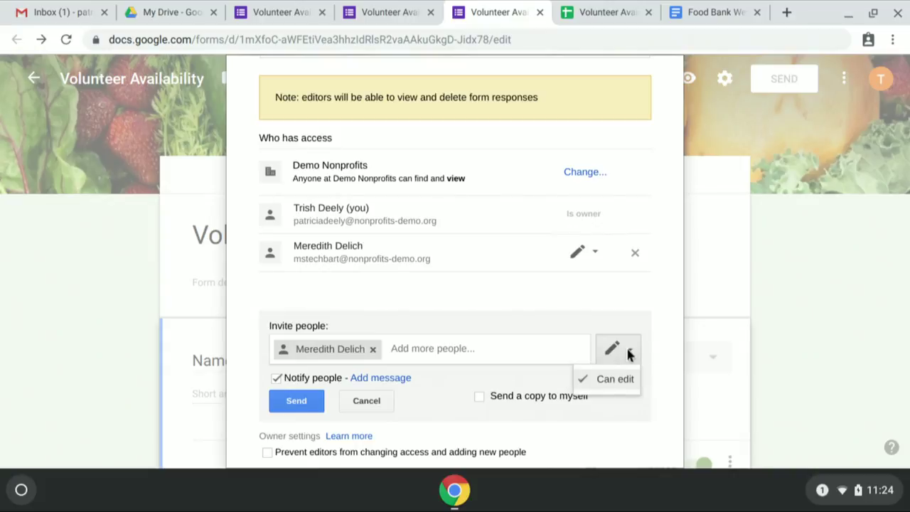
{"action": "left_click", "coordinate": [596, 252]}
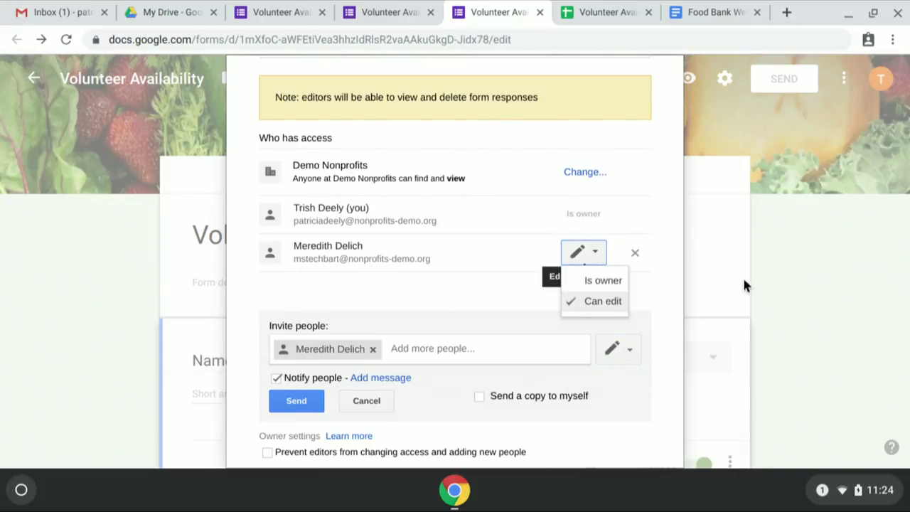
{"action": "left_click", "coordinate": [662, 271]}
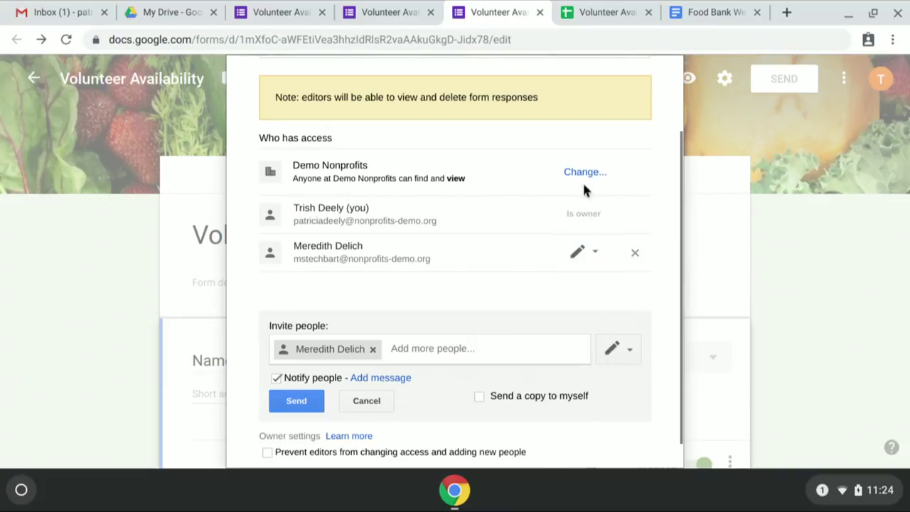
{"action": "left_click", "coordinate": [385, 401]}
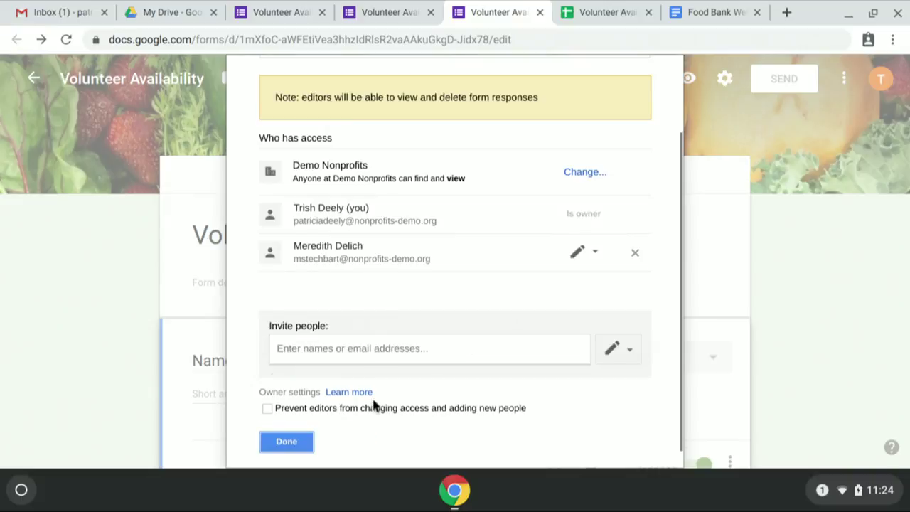
{"action": "left_click", "coordinate": [278, 441]}
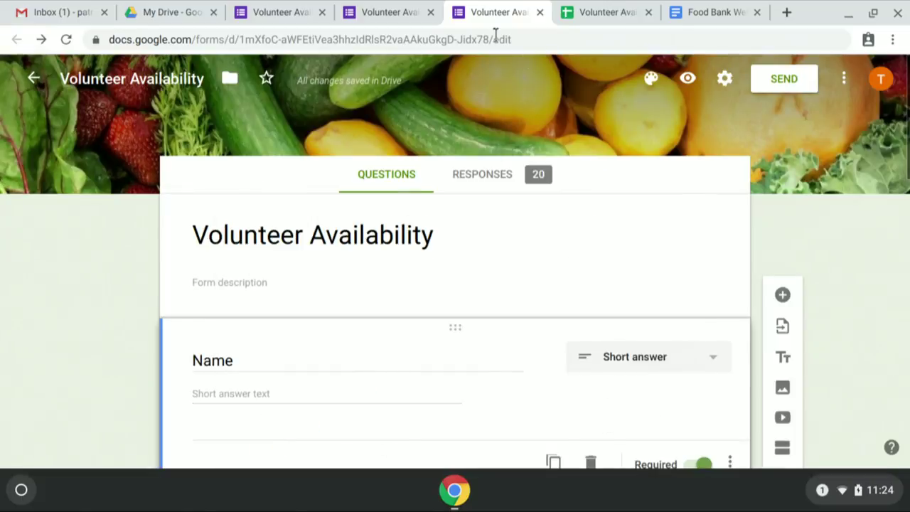
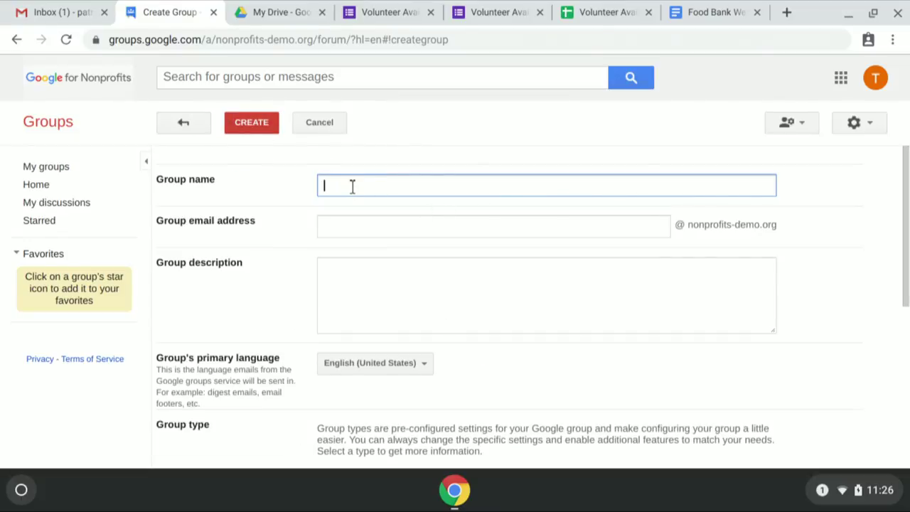
Create a group named "Afternoon-volunteers" in Google Groups and save the default profile display settings for it.
{"action": "type", "text": "Afterno"}
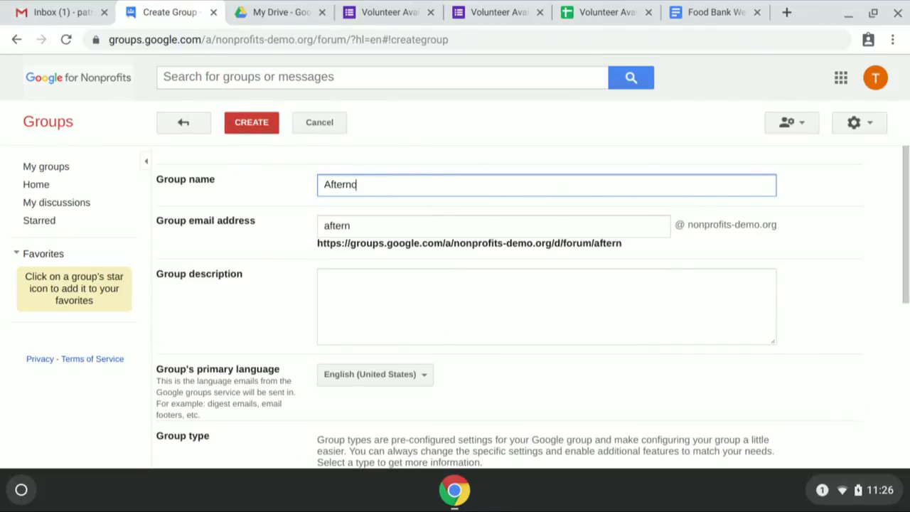
{"action": "type", "text": "on-volunt"}
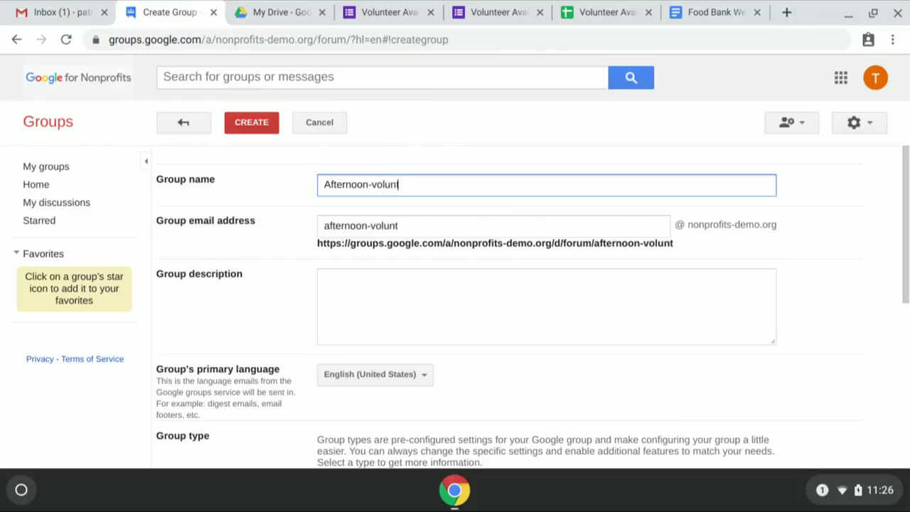
{"action": "type", "text": "eers"}
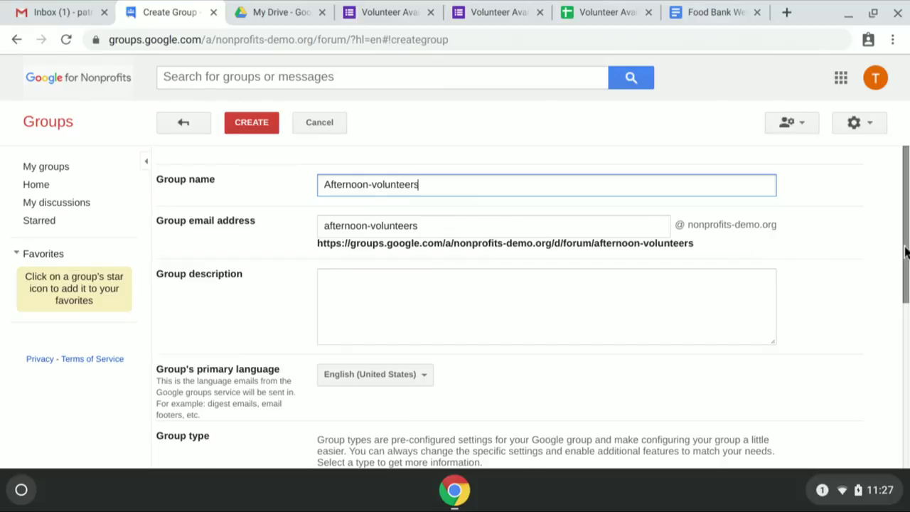
{"action": "scroll", "coordinate": [906, 259], "scroll_direction": "down", "scroll_amount": 2}
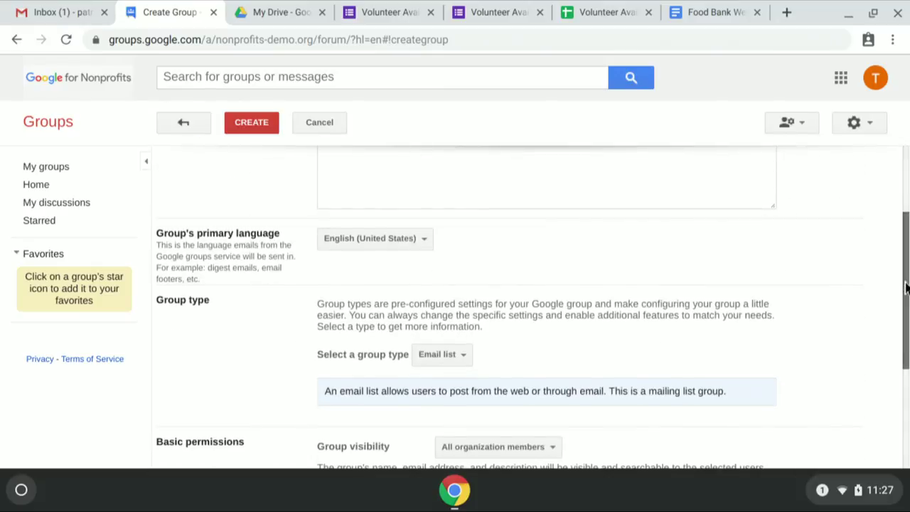
{"action": "left_click_drag", "start_coordinate": [906, 286], "coordinate": [897, 163]}
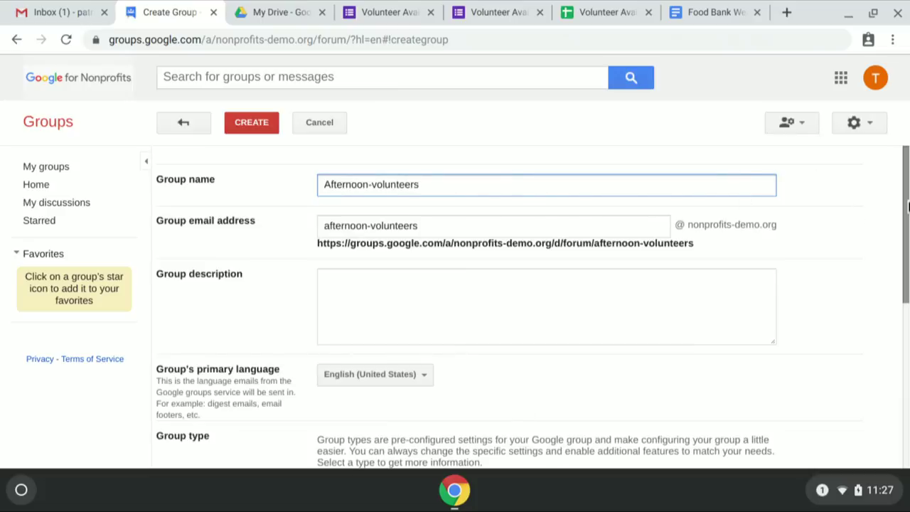
{"action": "left_click_drag", "start_coordinate": [902, 230], "coordinate": [870, 187]}
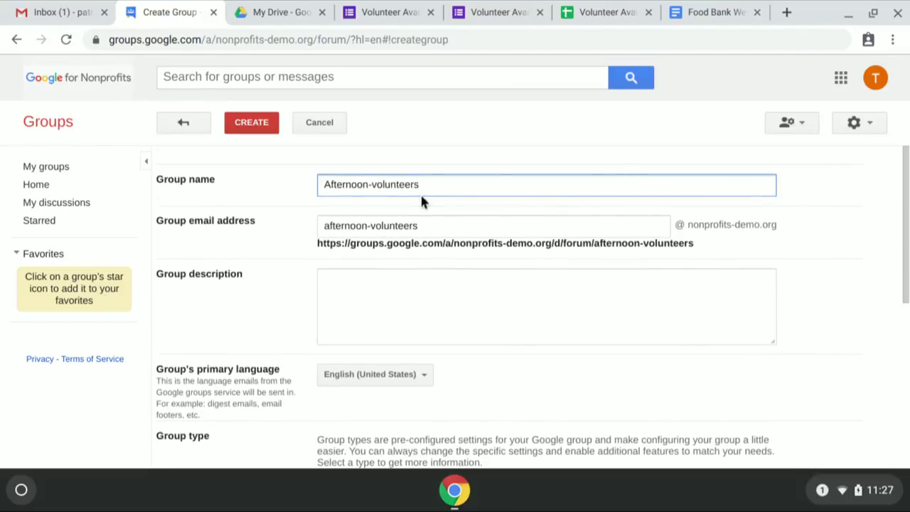
{"action": "left_click", "coordinate": [260, 126]}
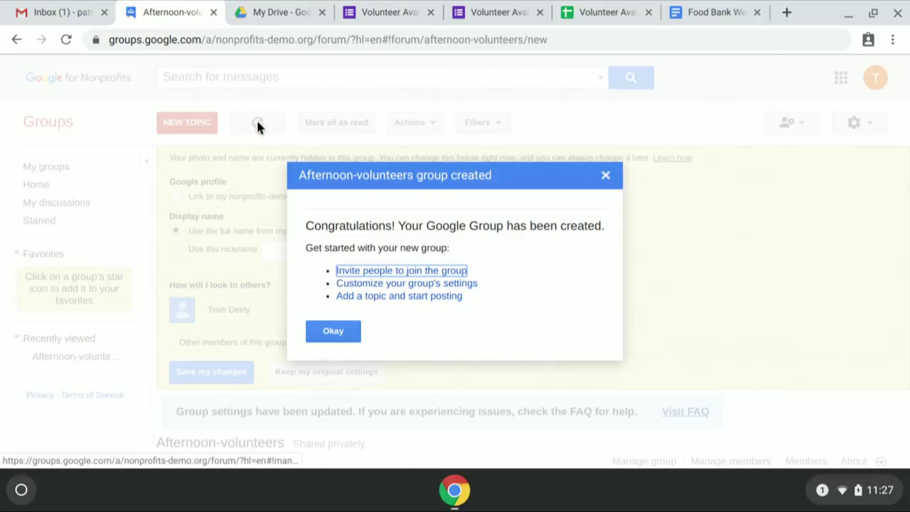
{"action": "left_click", "coordinate": [339, 336]}
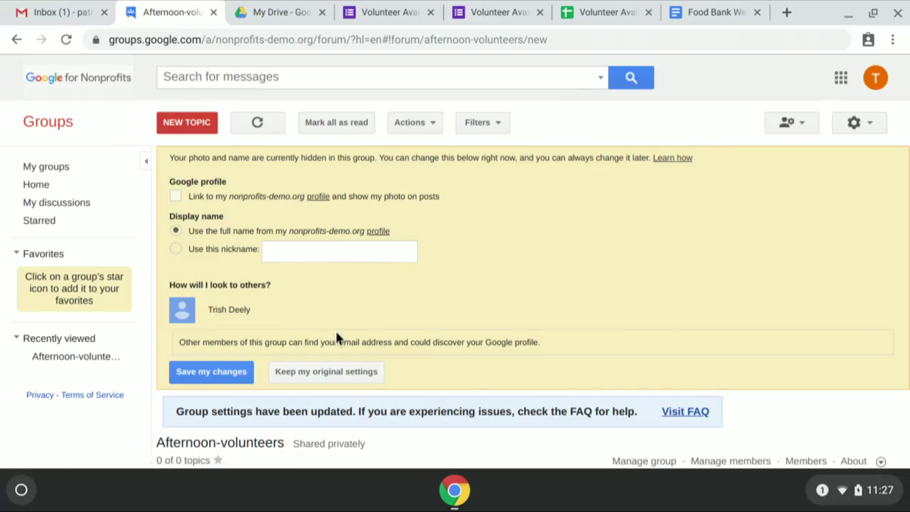
{"action": "left_click", "coordinate": [201, 375]}
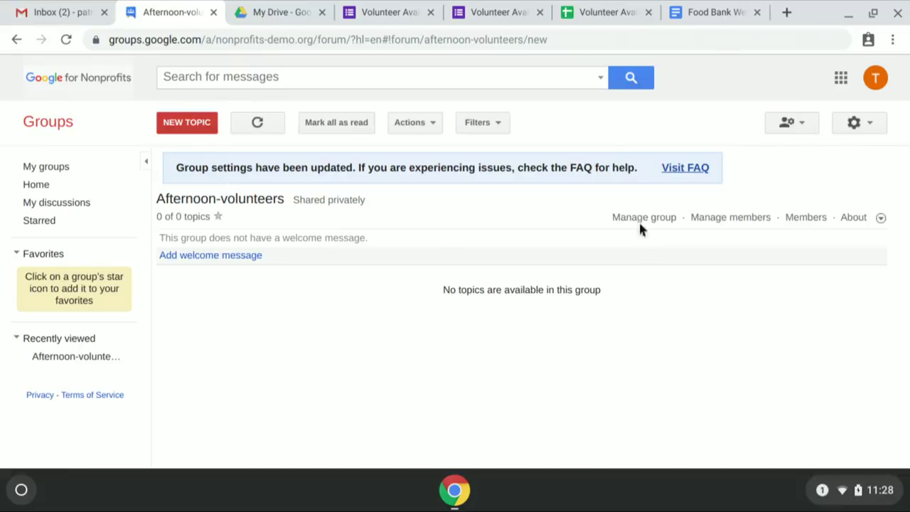
Open the Afternoon-volunteers group's management settings, look over its general information and bring up its basic permissions.
{"action": "left_click", "coordinate": [634, 222]}
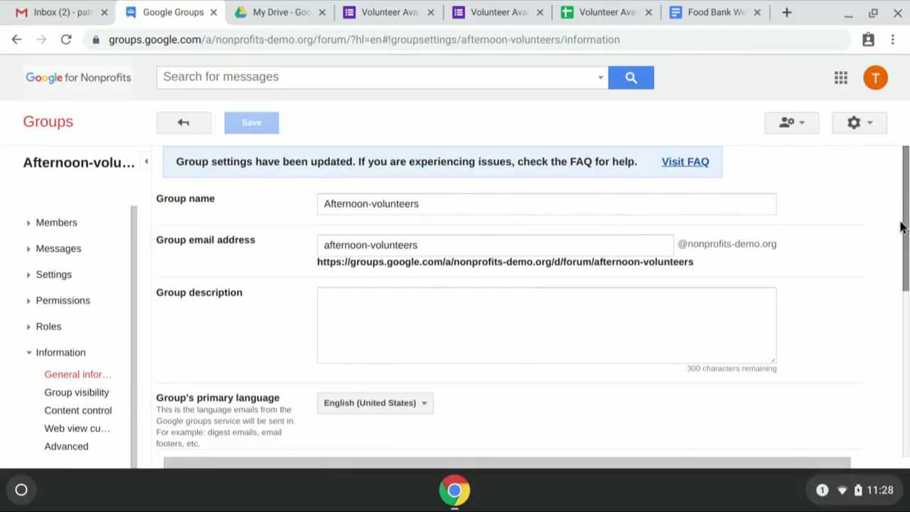
{"action": "scroll", "coordinate": [900, 226], "scroll_direction": "down", "scroll_amount": 5}
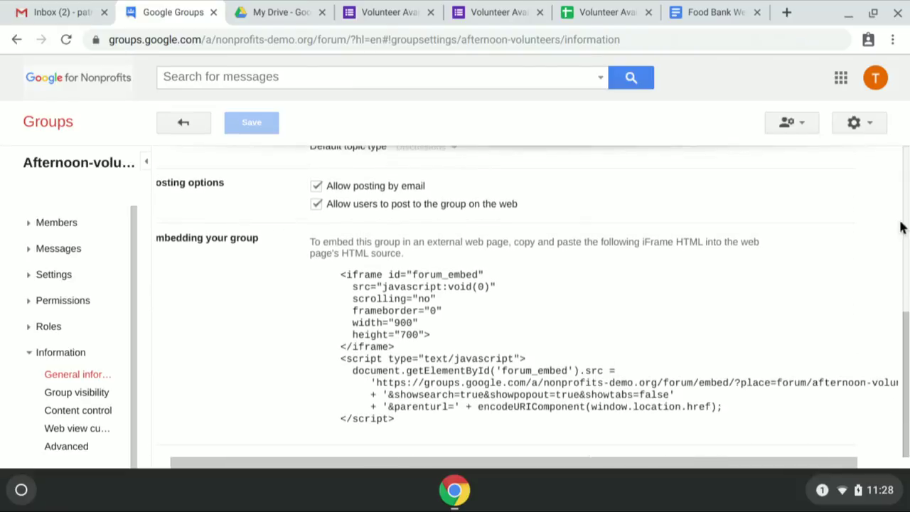
{"action": "scroll", "coordinate": [901, 226], "scroll_direction": "up", "scroll_amount": 1}
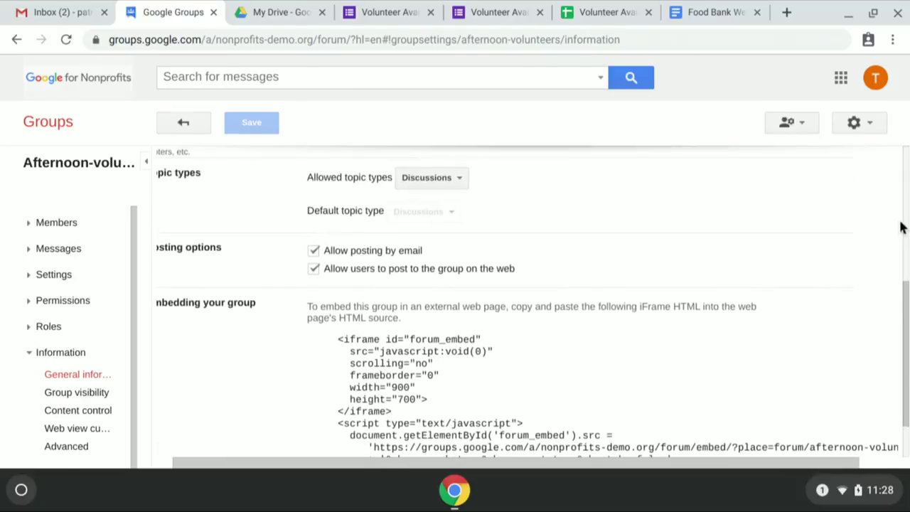
{"action": "left_click", "coordinate": [51, 301]}
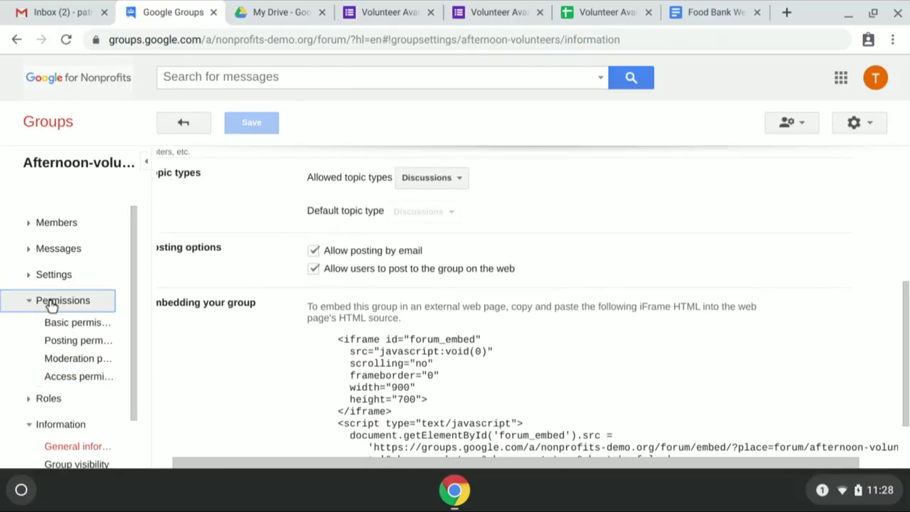
{"action": "left_click", "coordinate": [86, 326]}
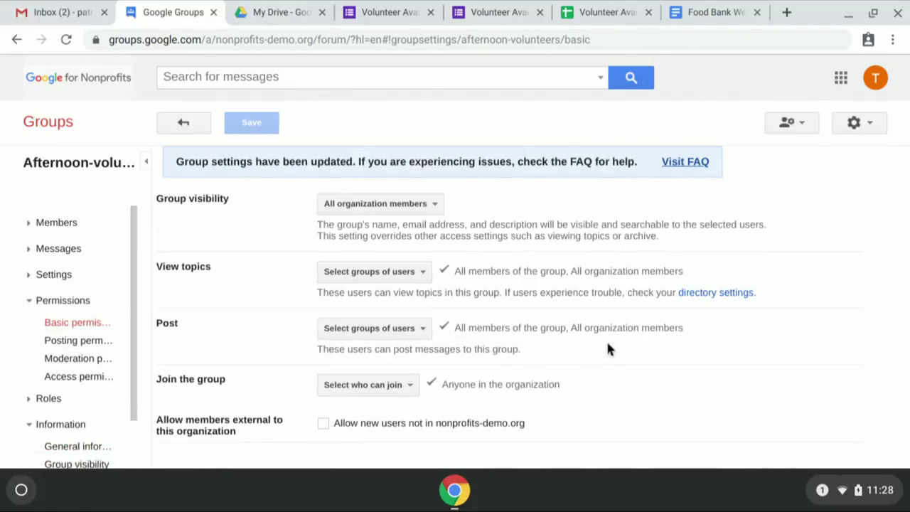
Restrict joining the group to only invited users, allow new users not in nonprofits-demo.org, and save the basic permissions.
{"action": "left_click", "coordinate": [411, 389]}
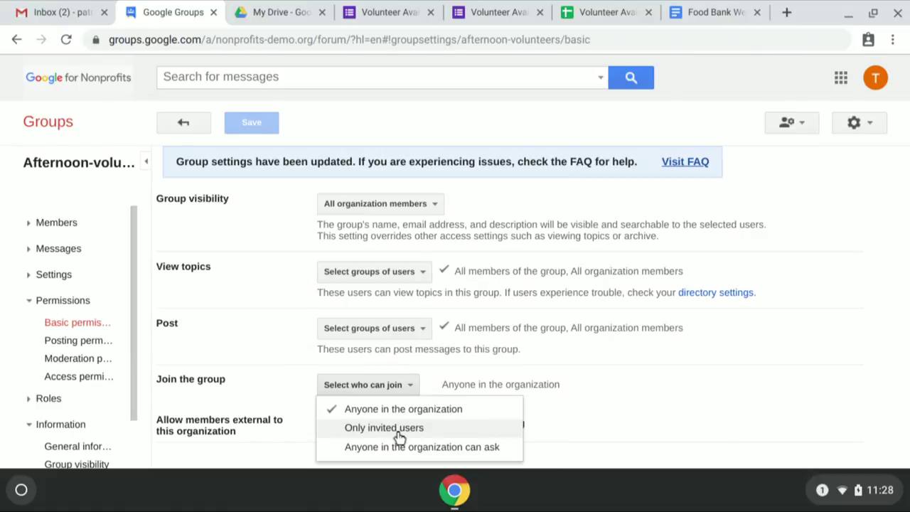
{"action": "left_click", "coordinate": [400, 429]}
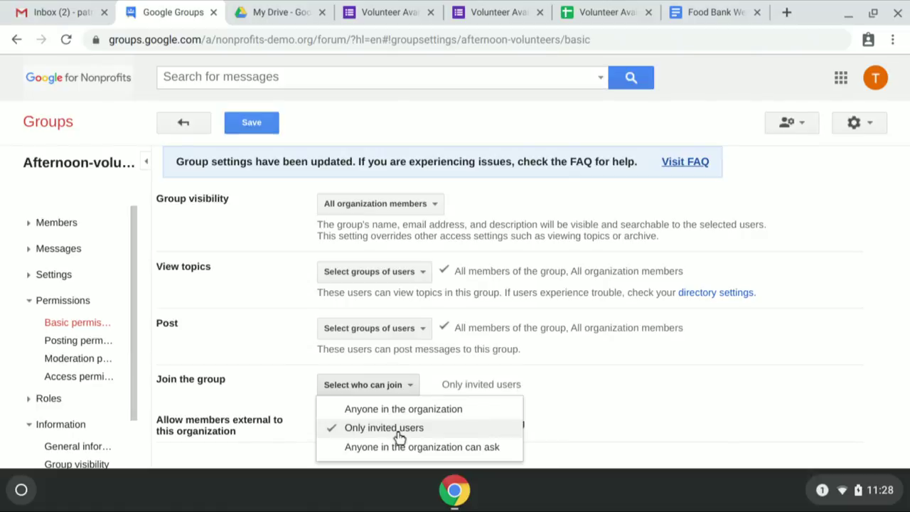
{"action": "left_click", "coordinate": [638, 401]}
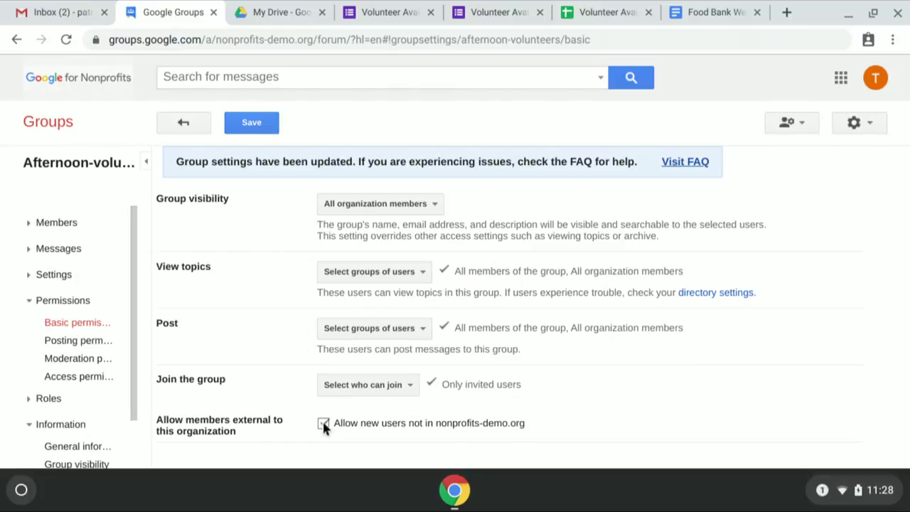
{"action": "left_click", "coordinate": [253, 123]}
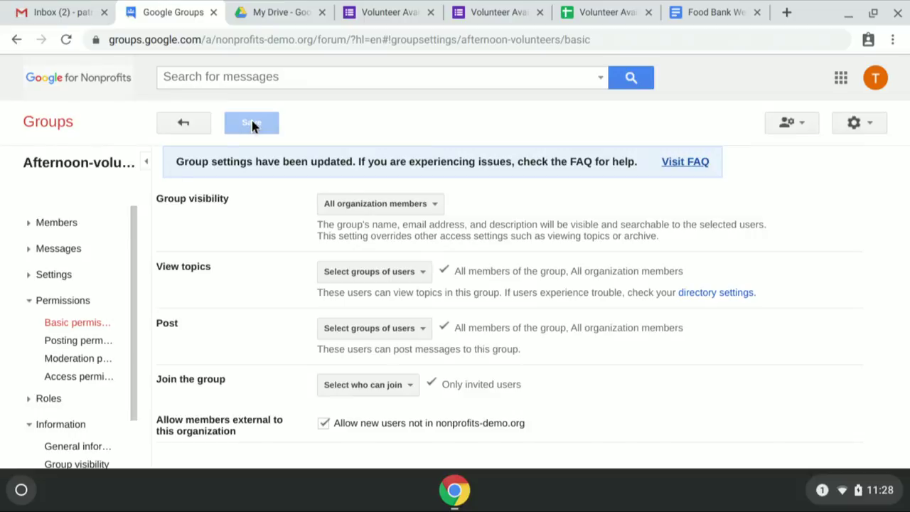
{"action": "left_click", "coordinate": [29, 306]}
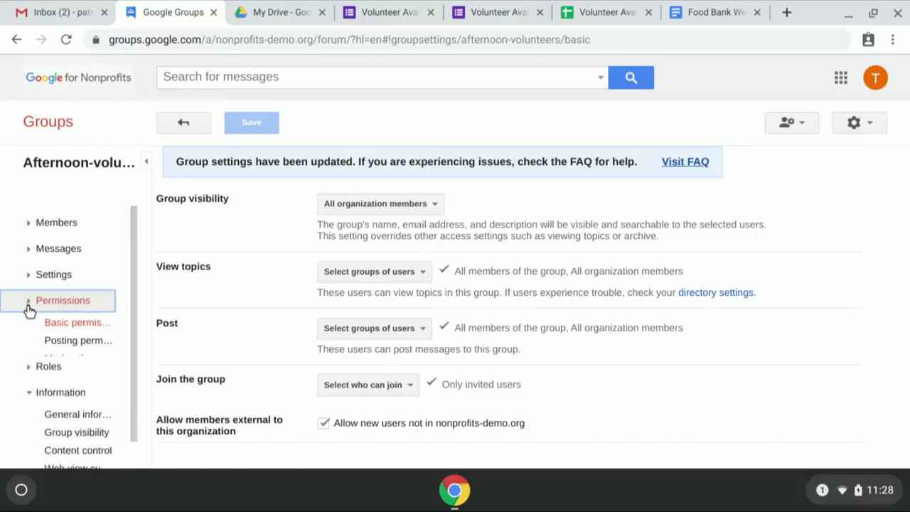
Open the page for directly adding members to the Afternoon-volunteers group.
{"action": "left_click", "coordinate": [30, 225]}
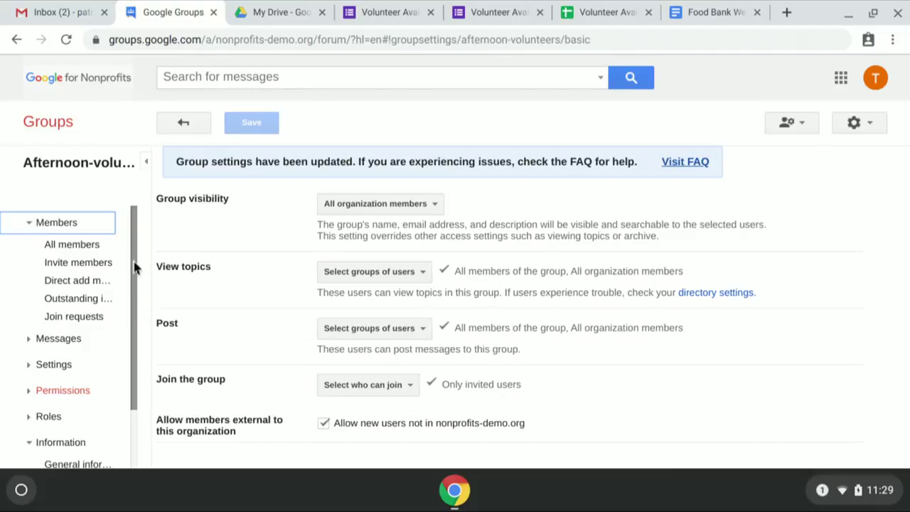
{"action": "left_click", "coordinate": [78, 282]}
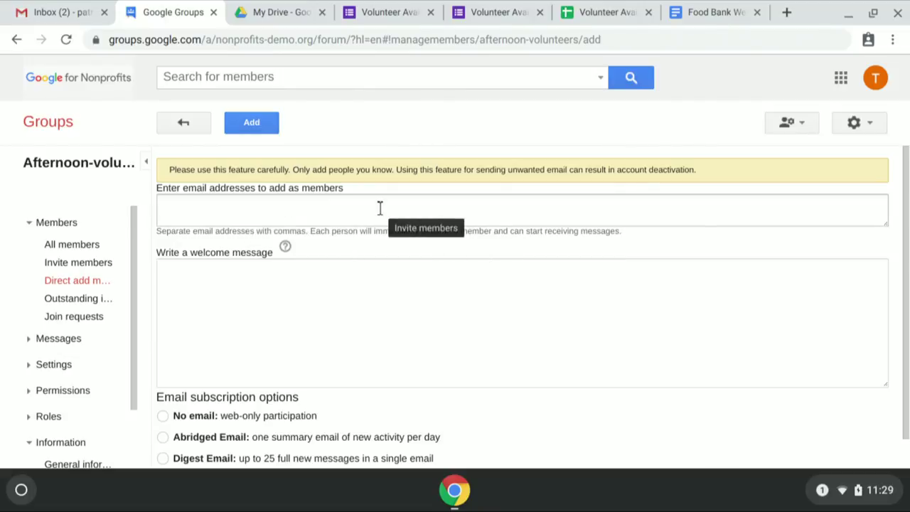
Switch to the Volunteer Availability (Responses) spreadsheet and create a filter on its header row.
{"action": "left_click", "coordinate": [603, 13]}
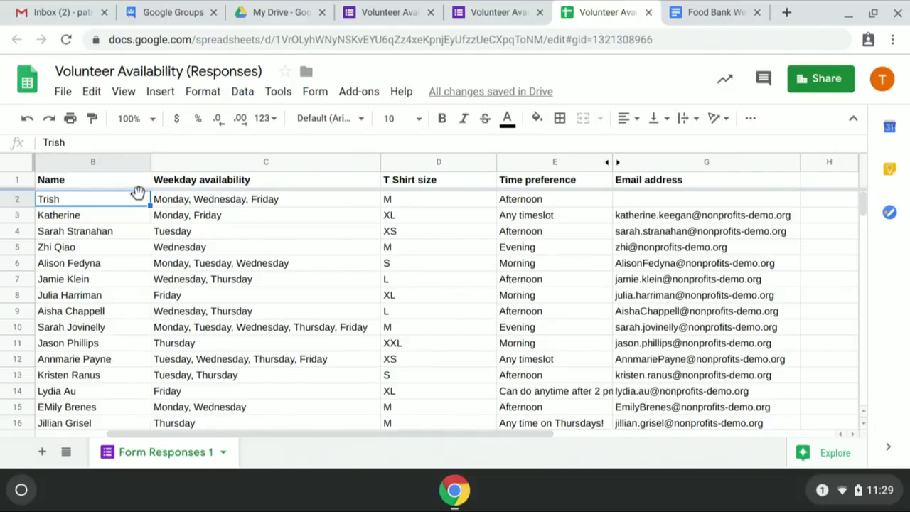
{"action": "left_click", "coordinate": [17, 182]}
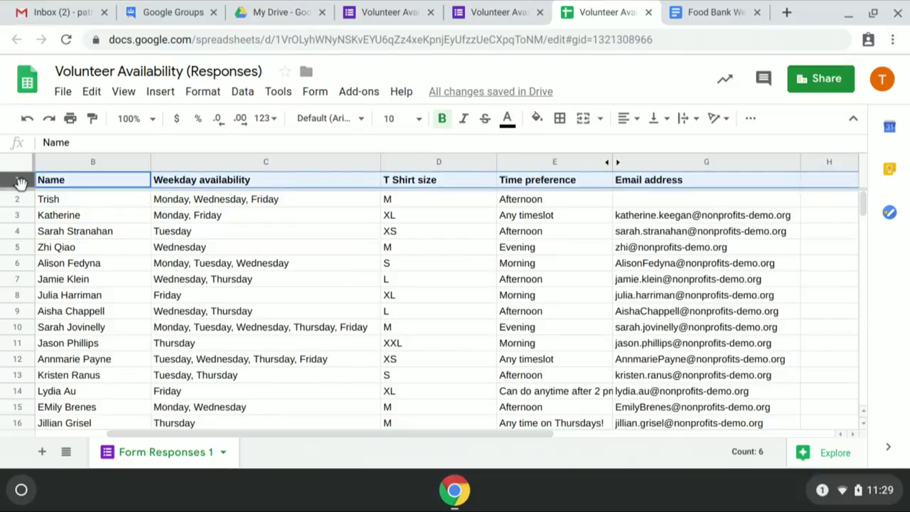
{"action": "left_click", "coordinate": [237, 97]}
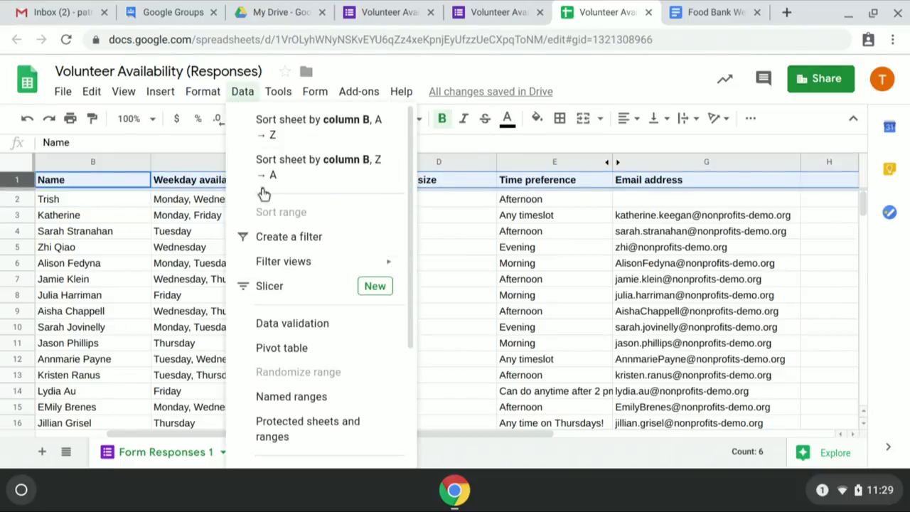
{"action": "left_click", "coordinate": [276, 239]}
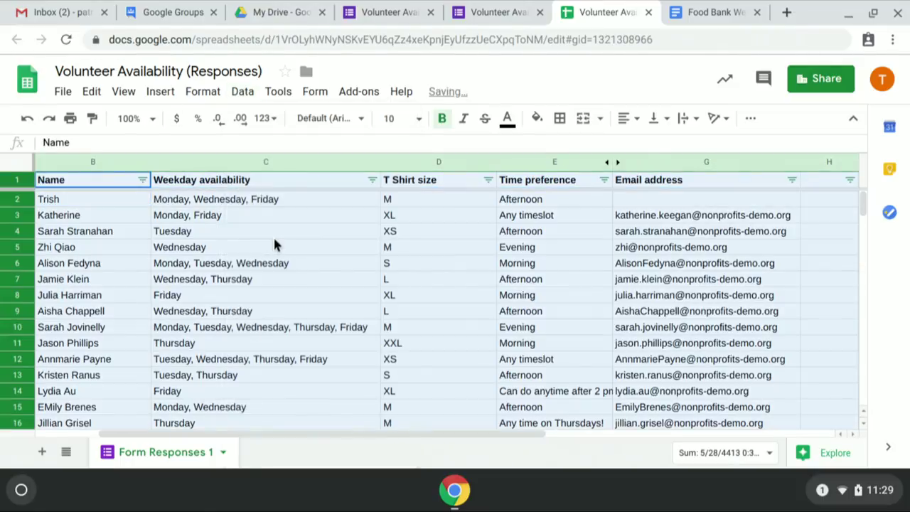
Filter Time preference to show only Afternoon, Any time on Thursdays!, Any timeslot and Can do anytime after 2 pm.
{"action": "left_click", "coordinate": [605, 181]}
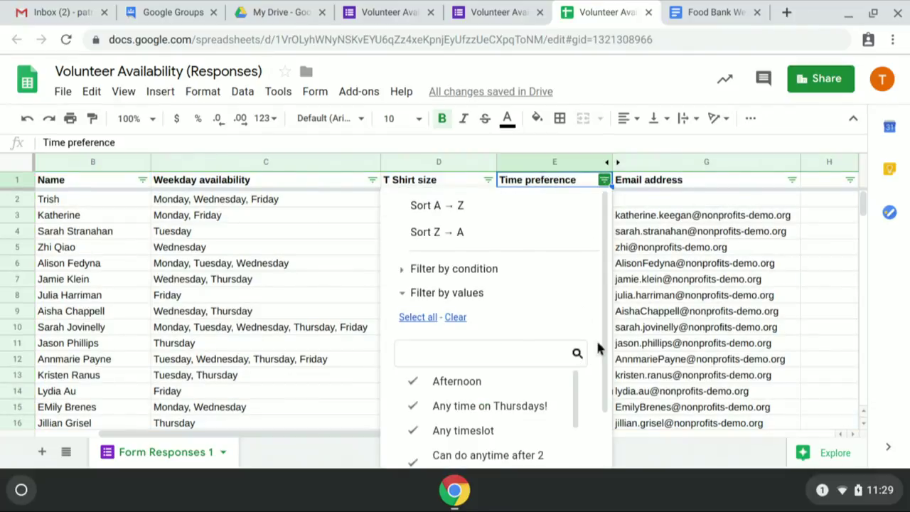
{"action": "left_click", "coordinate": [454, 320]}
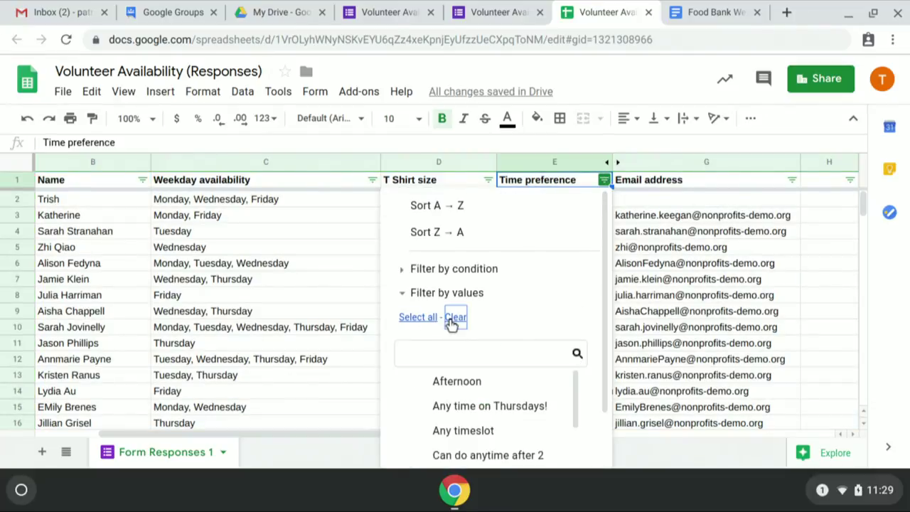
{"action": "left_click", "coordinate": [484, 393]}
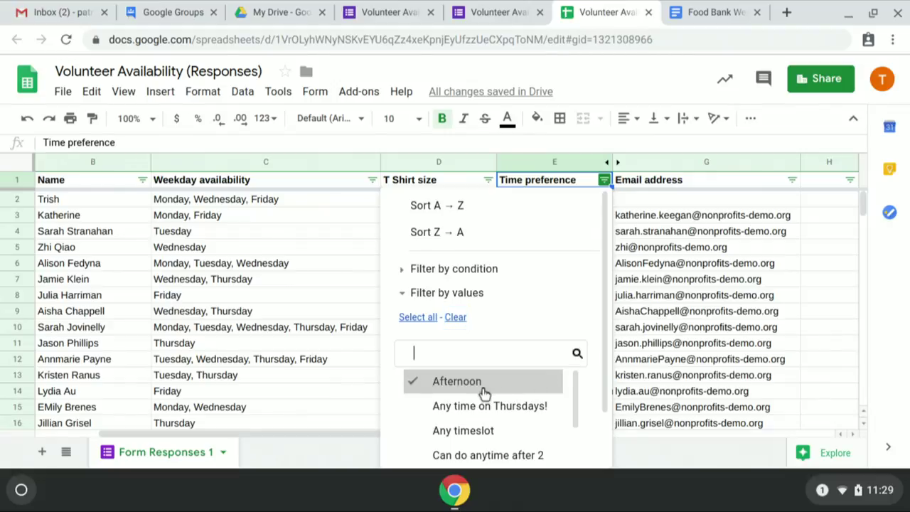
{"action": "left_click", "coordinate": [503, 407]}
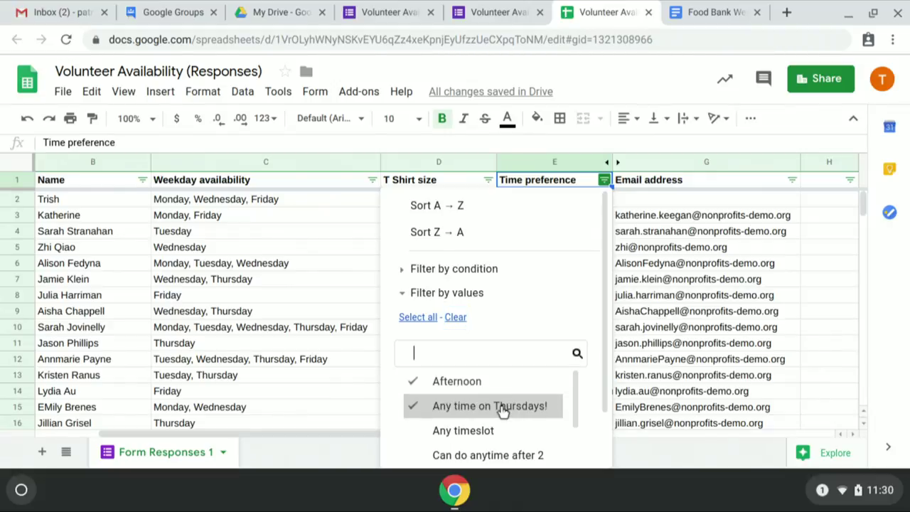
{"action": "left_click", "coordinate": [482, 431]}
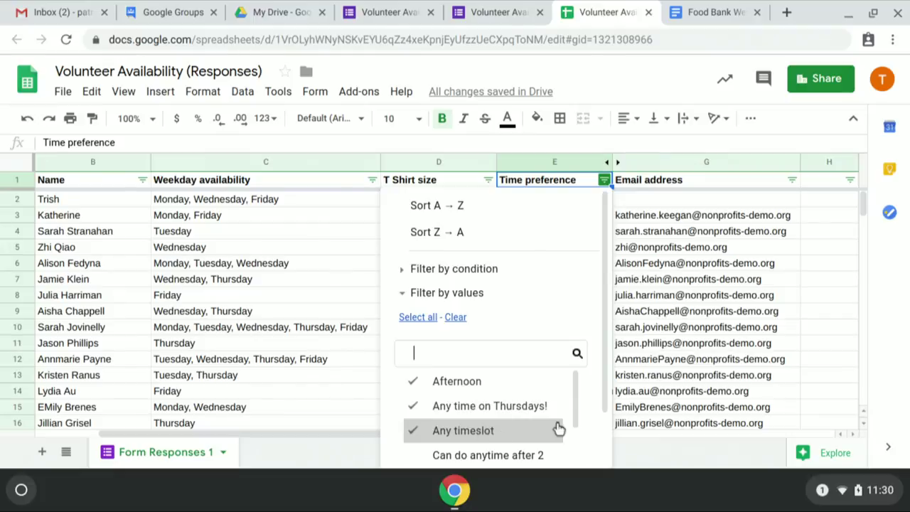
{"action": "left_click_drag", "start_coordinate": [576, 420], "coordinate": [577, 462]}
{"action": "left_click", "coordinate": [443, 407]}
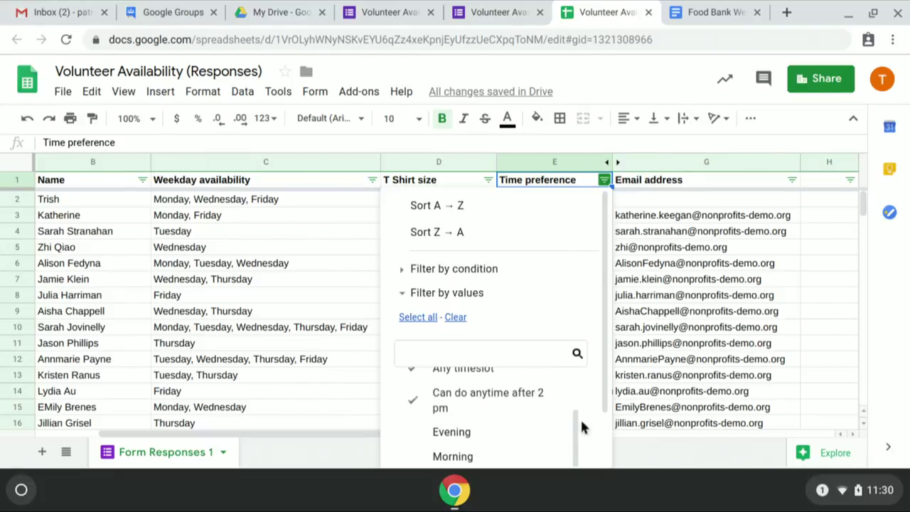
{"action": "left_click_drag", "start_coordinate": [605, 377], "coordinate": [606, 424]}
{"action": "left_click", "coordinate": [566, 464]}
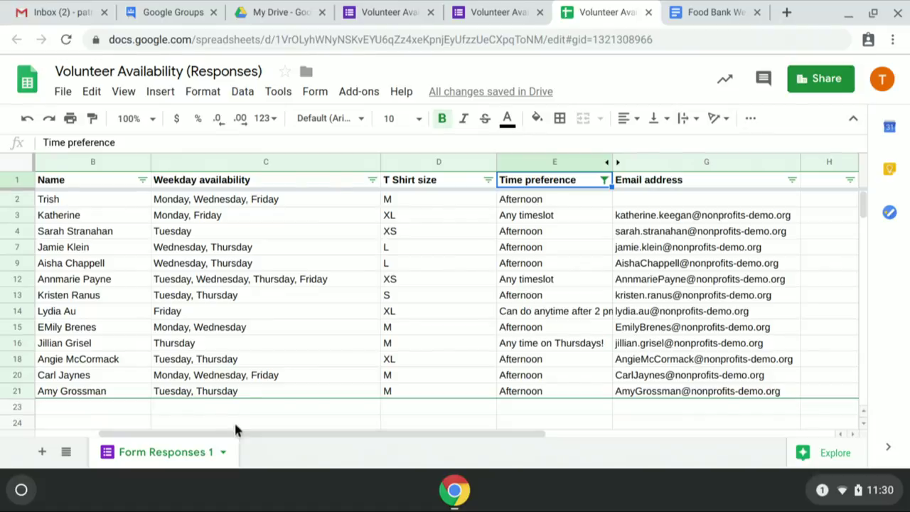
Enter a comma in cell H3 beside the e-mail addresses and fill it down column H to the last response.
{"action": "left_click_drag", "start_coordinate": [241, 440], "coordinate": [375, 441]}
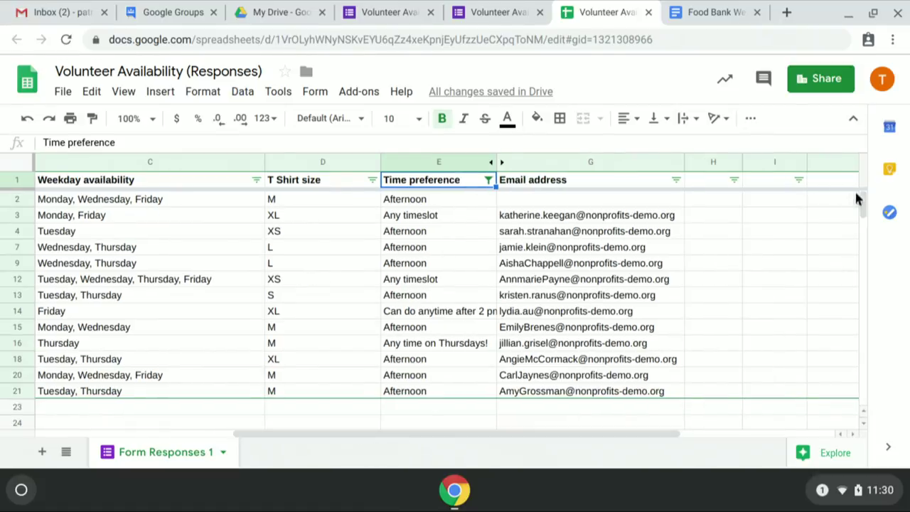
{"action": "left_click", "coordinate": [722, 217]}
{"action": "type", "text": ","}
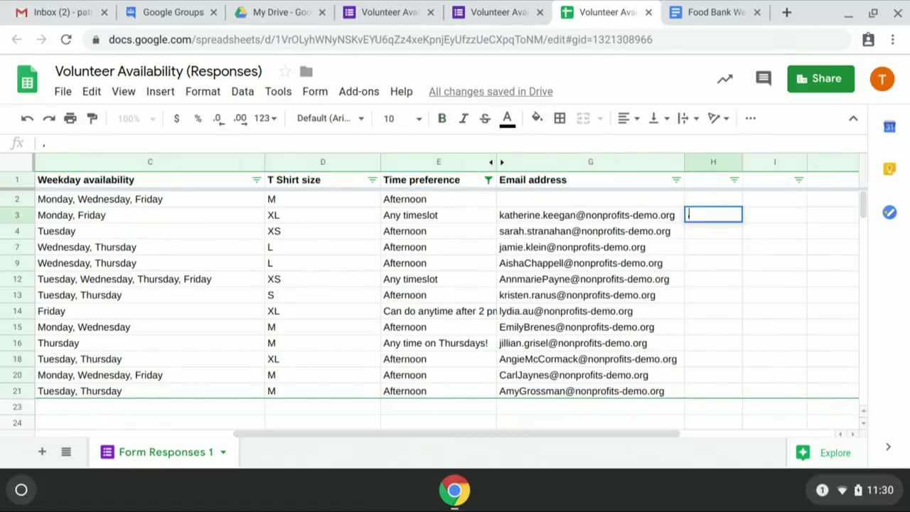
{"action": "key", "text": "Return"}
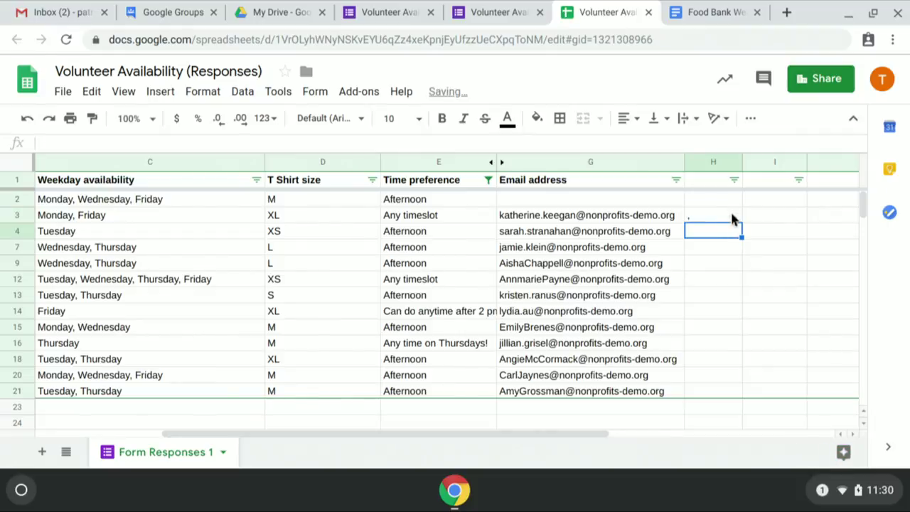
{"action": "left_click", "coordinate": [737, 214]}
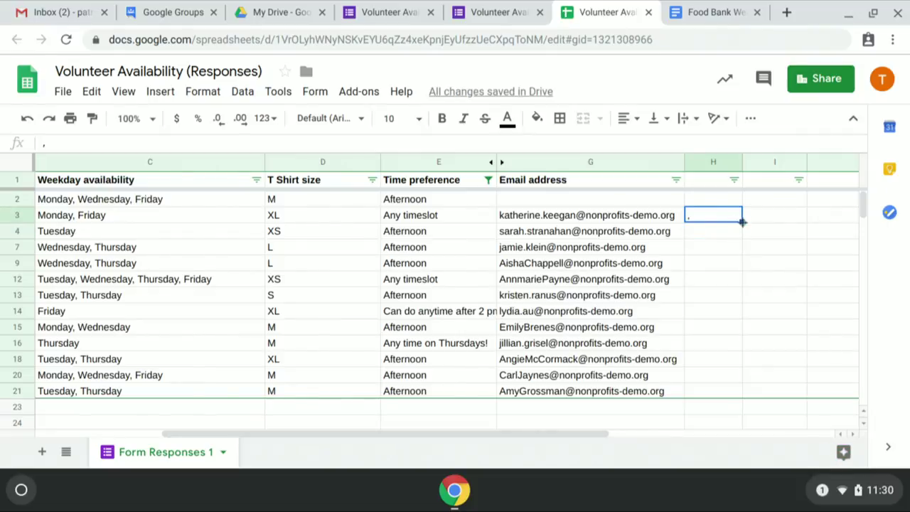
{"action": "double_click", "coordinate": [741, 222]}
{"action": "left_click", "coordinate": [753, 213]}
{"action": "type", "text": "="}
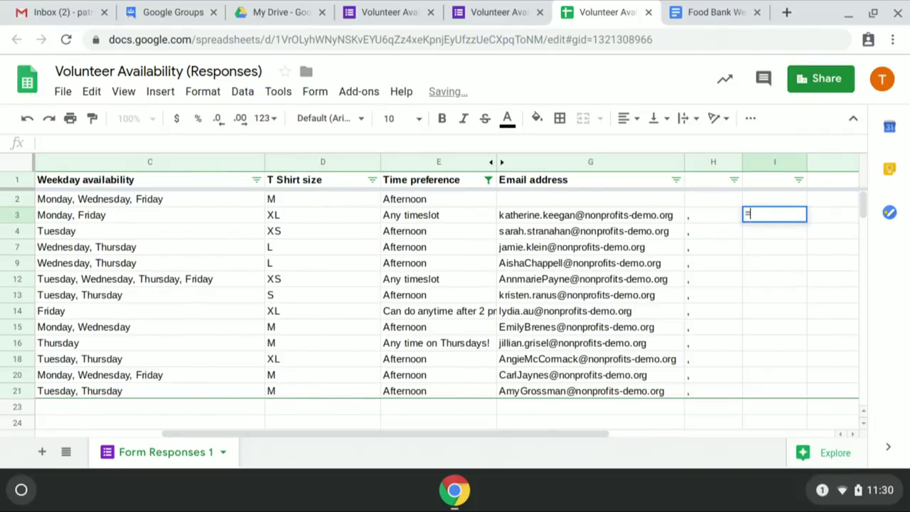
{"action": "left_click", "coordinate": [715, 214]}
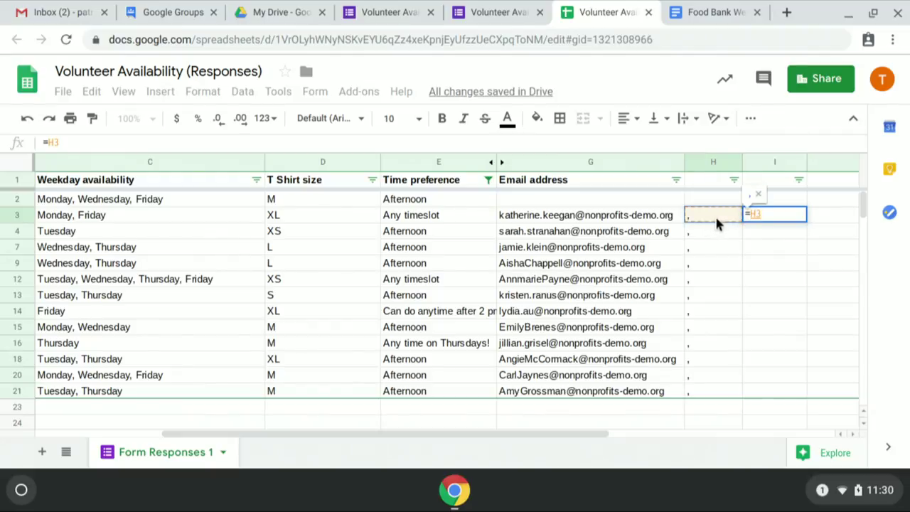
{"action": "key", "text": "ctrl+Tab"}
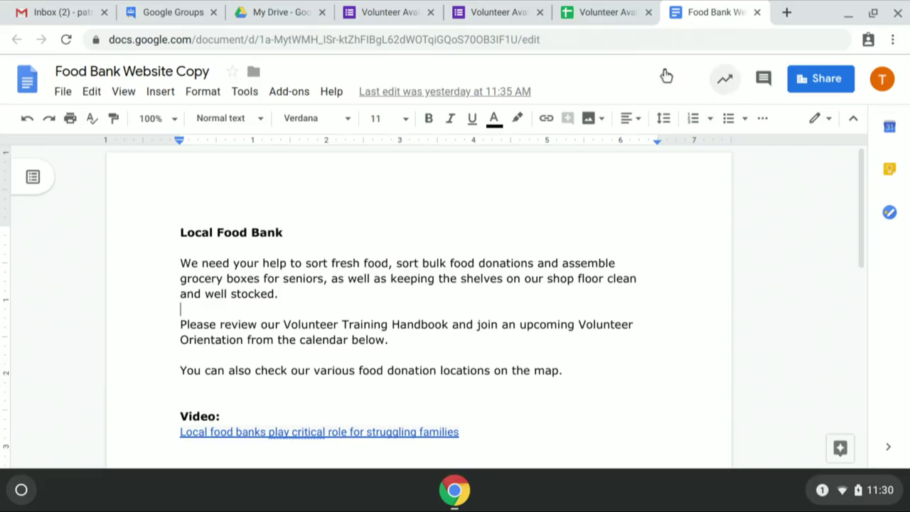
{"action": "left_click", "coordinate": [609, 10]}
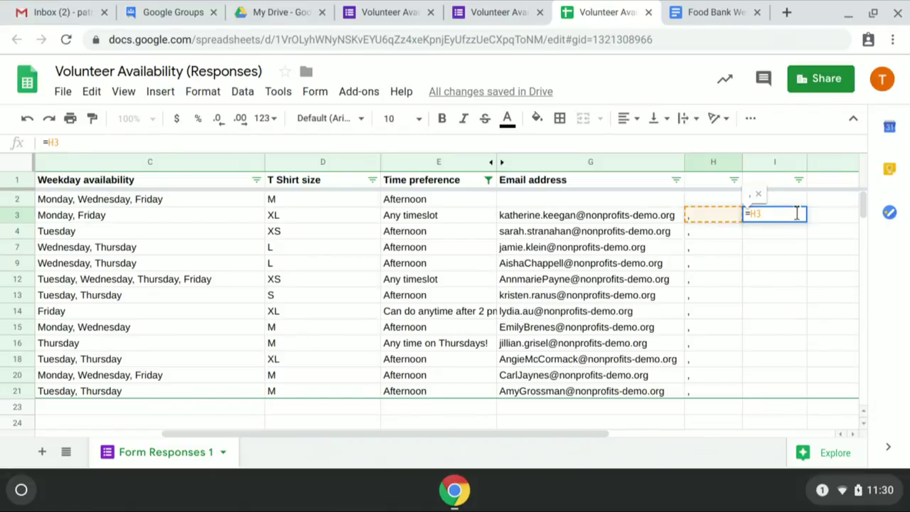
{"action": "type", "text": "&"}
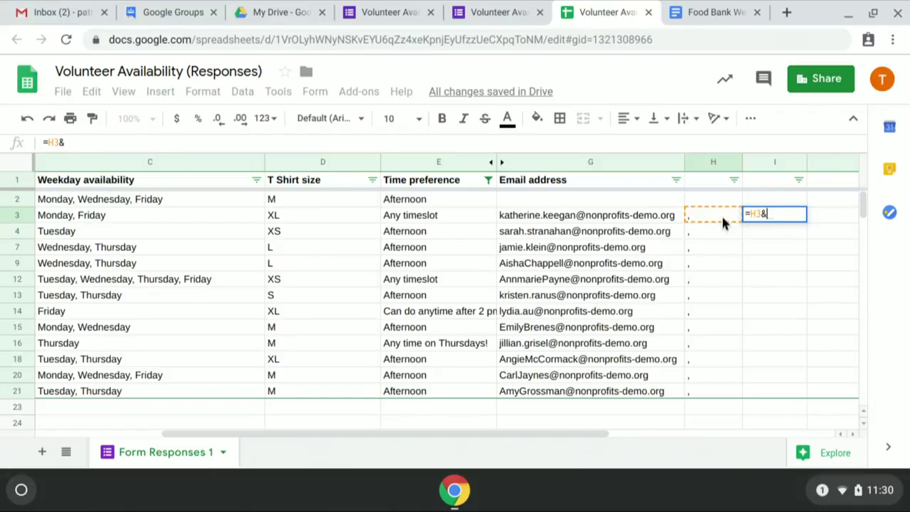
{"action": "type", "text": "\",\""}
{"action": "key", "text": "Return"}
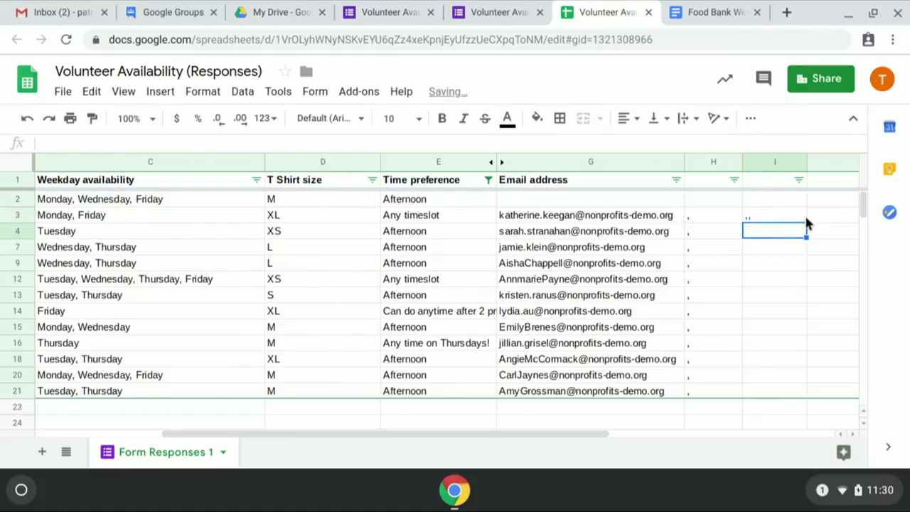
Join each e-mail address with its comma by entering =G3&H3 in cell I3 and filling it down to the last response.
{"action": "left_click", "coordinate": [775, 213]}
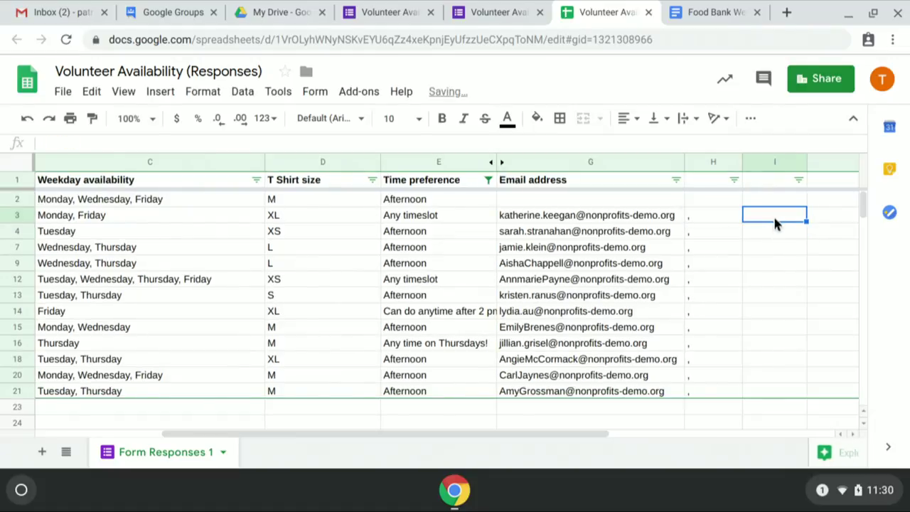
{"action": "type", "text": "="}
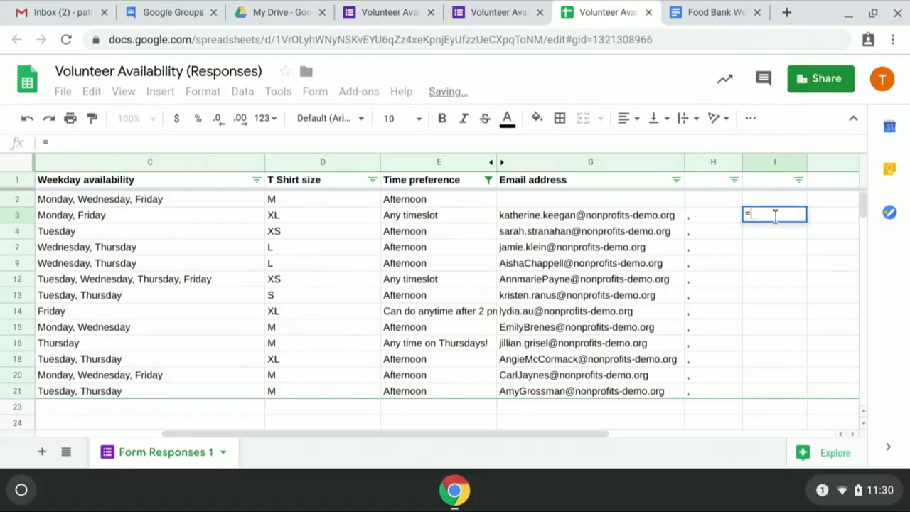
{"action": "left_click", "coordinate": [651, 217]}
{"action": "type", "text": "&"}
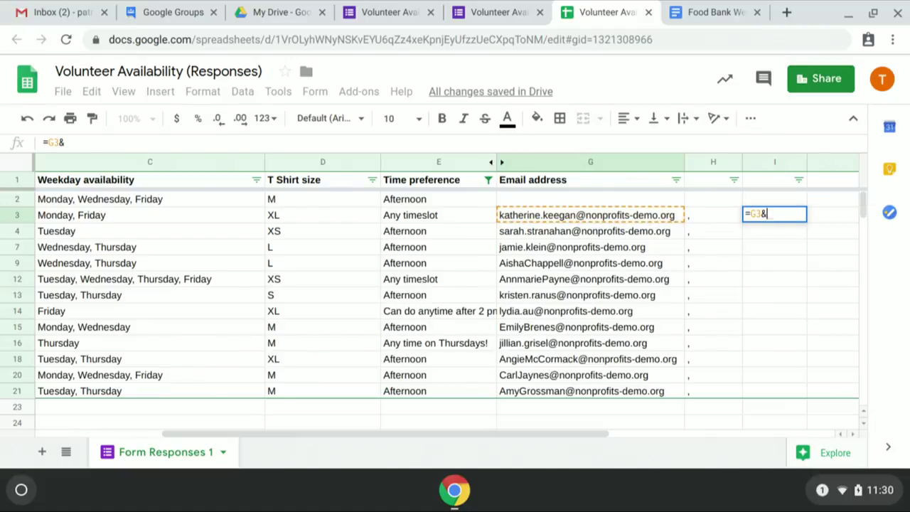
{"action": "left_click", "coordinate": [715, 222]}
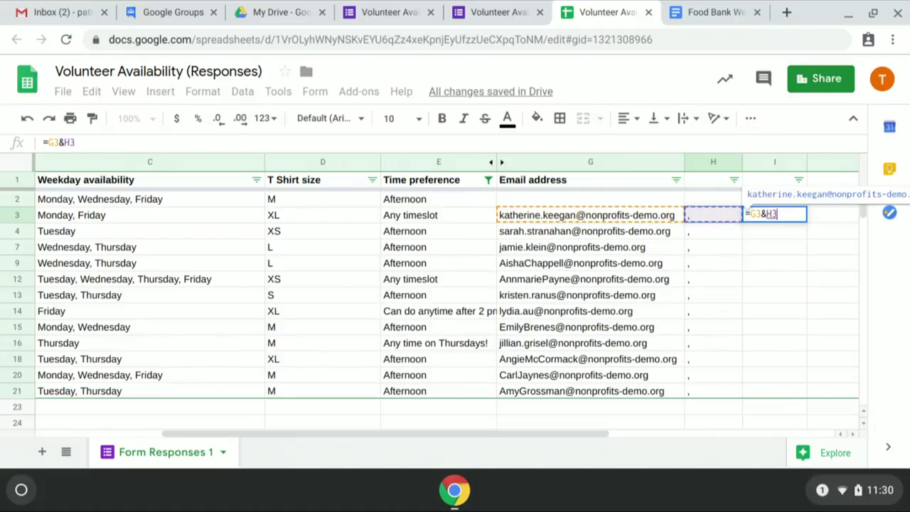
{"action": "key", "text": "Return"}
{"action": "left_click", "coordinate": [789, 218]}
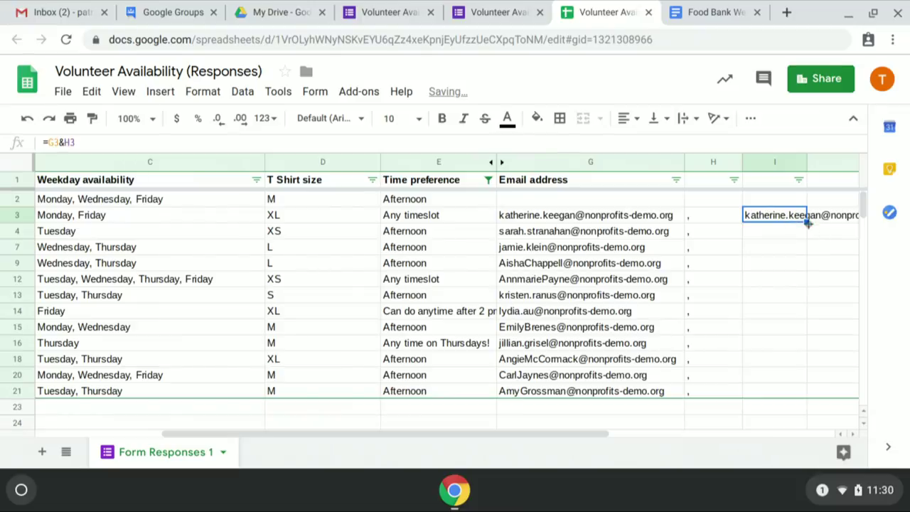
{"action": "double_click", "coordinate": [808, 222]}
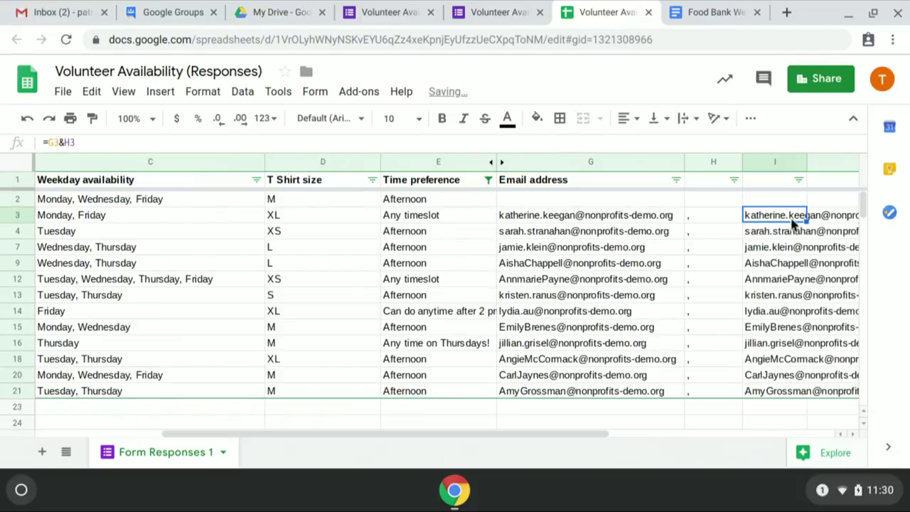
Copy the comma-ended addresses from column I and paste them into the new members' e-mail addresses in Google Groups.
{"action": "left_click_drag", "start_coordinate": [778, 221], "coordinate": [779, 396]}
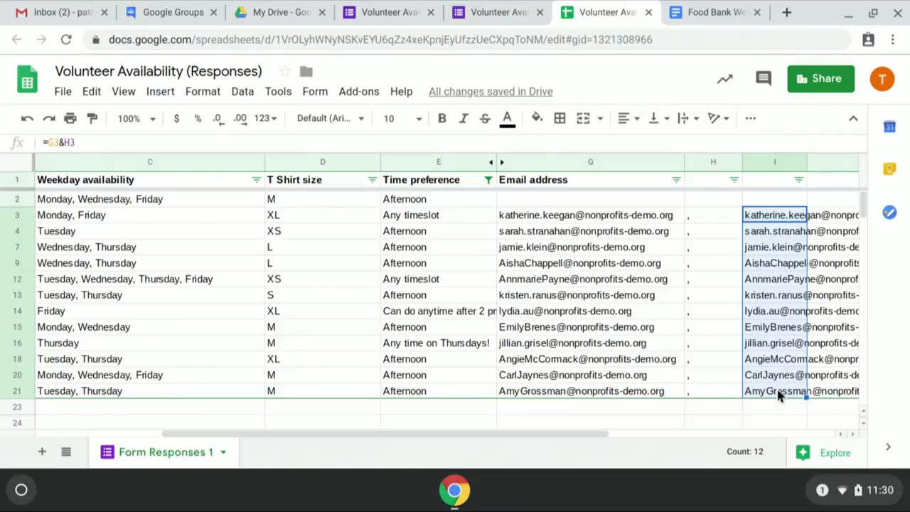
{"action": "key", "text": "ctrl+c"}
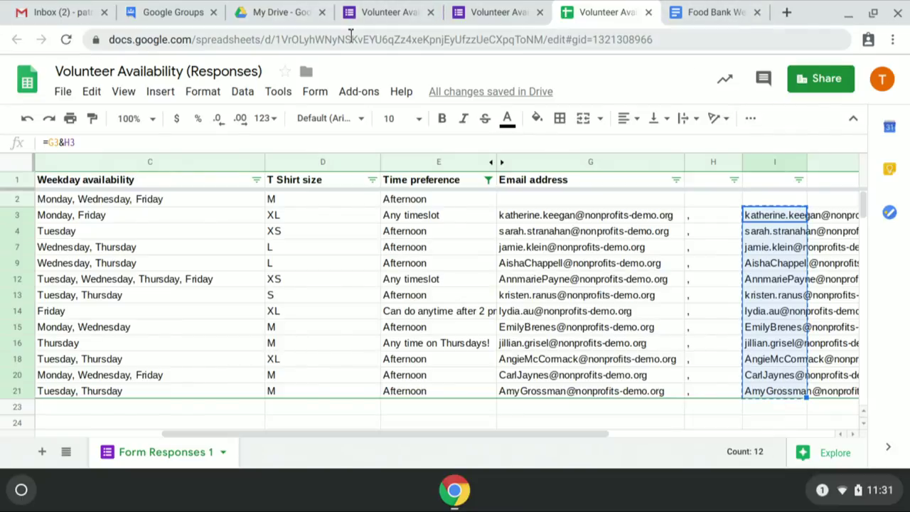
{"action": "left_click", "coordinate": [150, 17]}
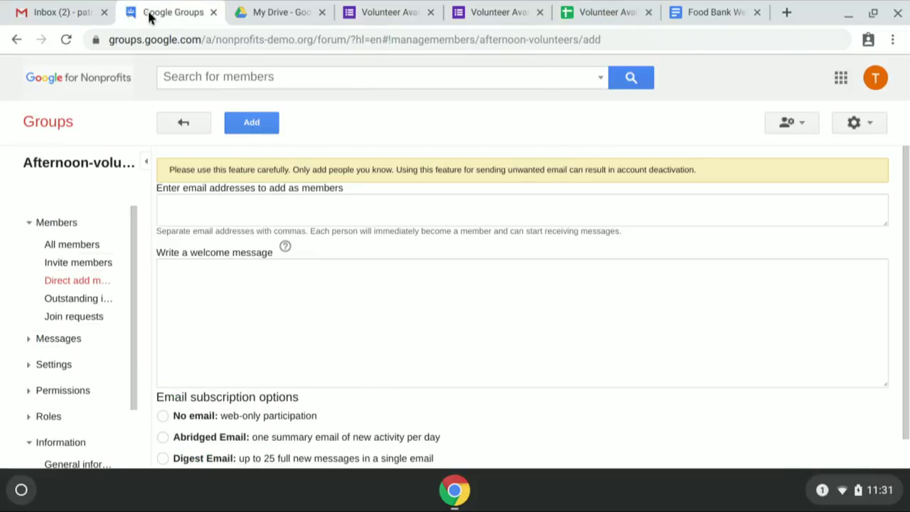
{"action": "left_click", "coordinate": [184, 205]}
{"action": "key", "text": "ctrl+v"}
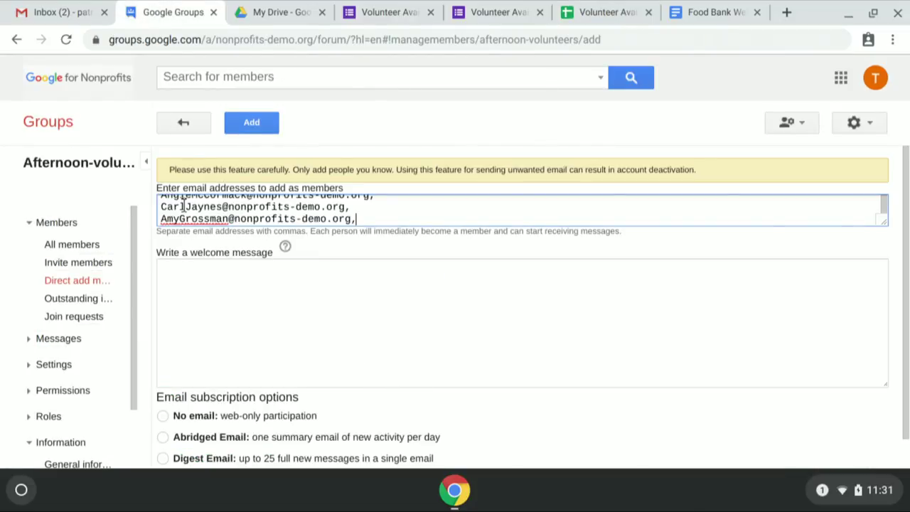
Add the pasted addresses as members with the welcome message "Welcome to East Bay food bank volunteer group!" and review the full member list.
{"action": "left_click", "coordinate": [194, 304]}
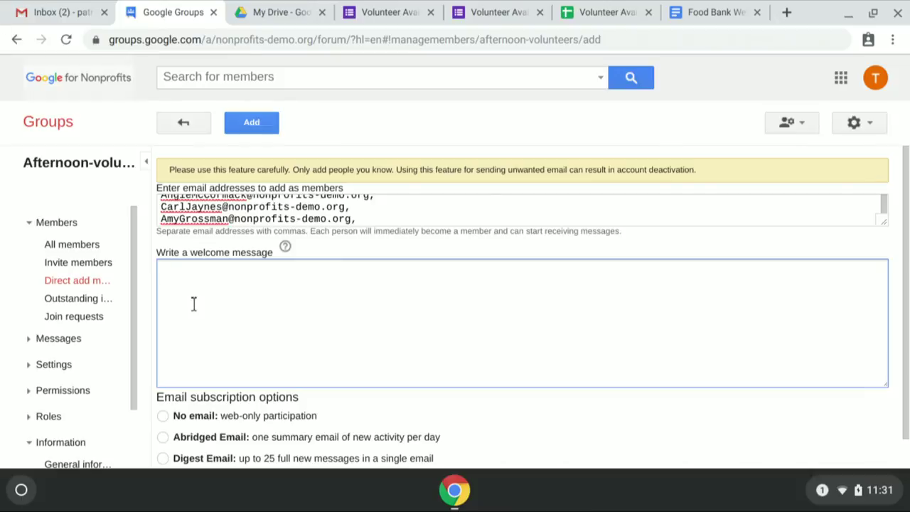
{"action": "type", "text": "Welcome to "}
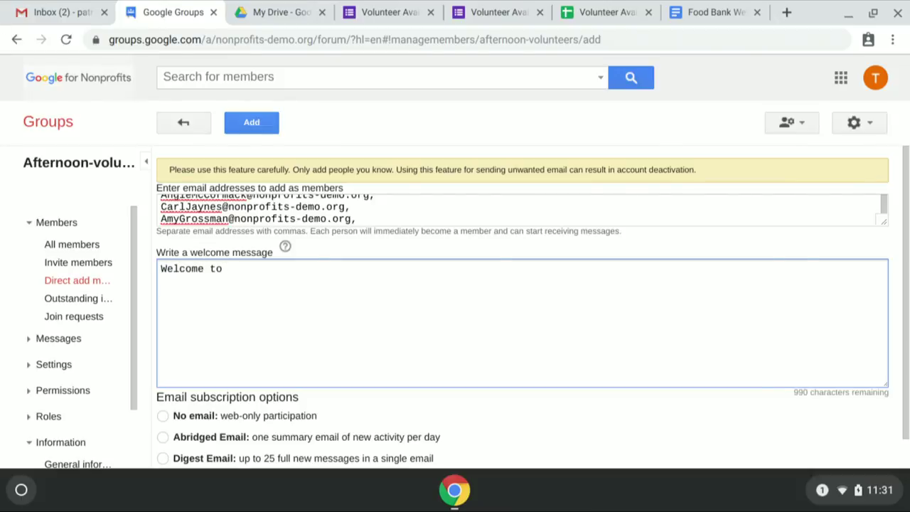
{"action": "type", "text": "East Bay food ba"}
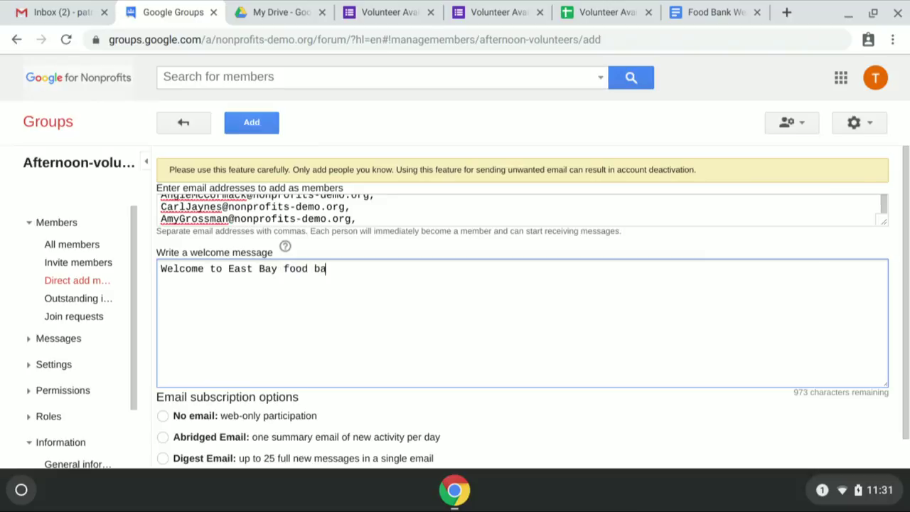
{"action": "type", "text": "nk volunteer "}
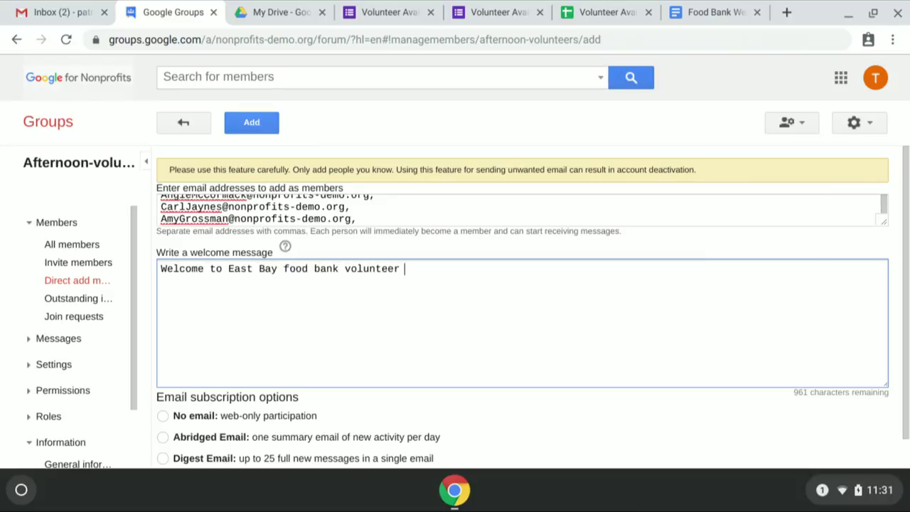
{"action": "type", "text": "group!"}
{"action": "left_click", "coordinate": [242, 123]}
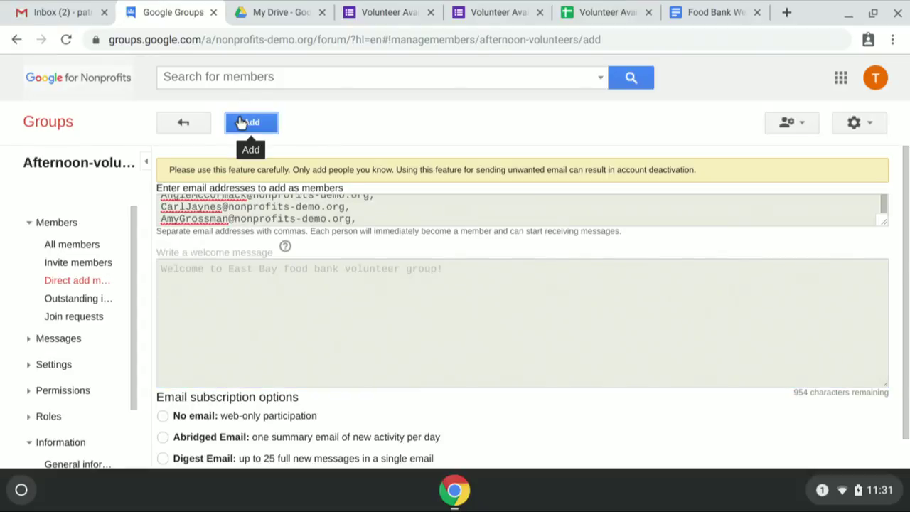
{"action": "left_click", "coordinate": [252, 126]}
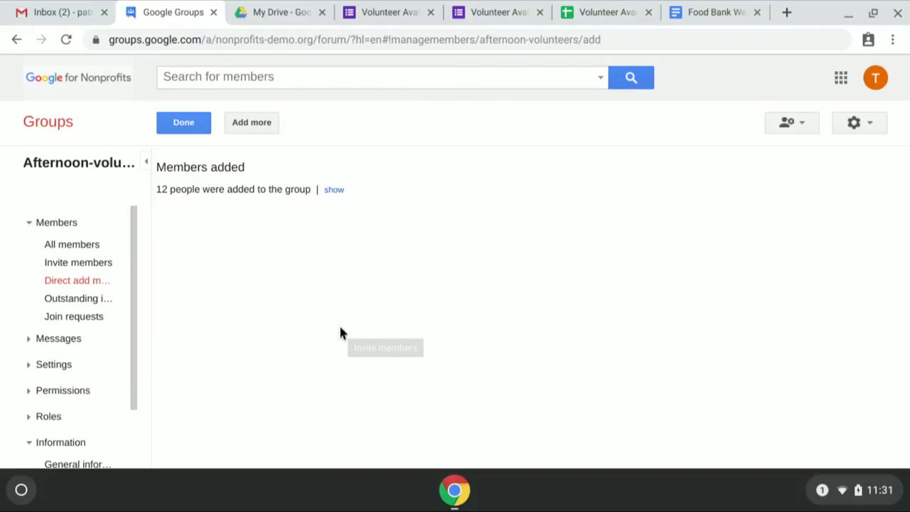
{"action": "left_click", "coordinate": [66, 245]}
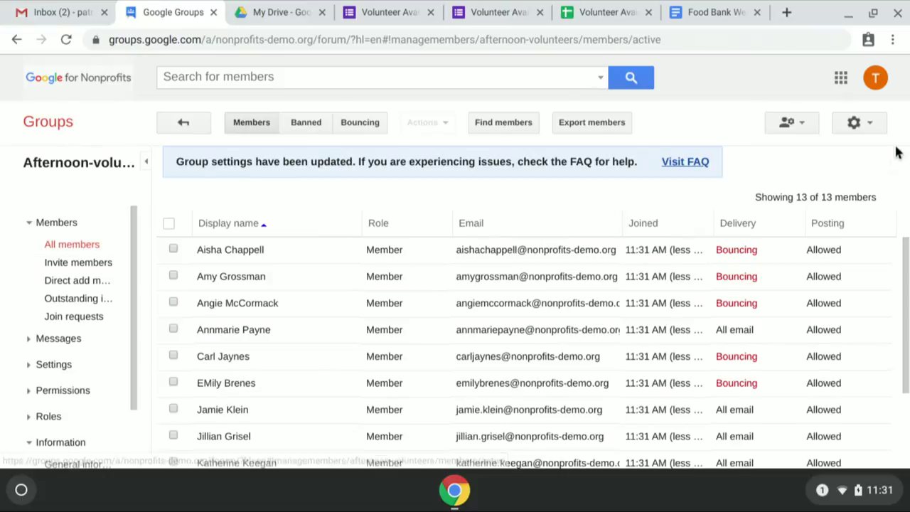
{"action": "left_click_drag", "start_coordinate": [908, 271], "coordinate": [908, 385]}
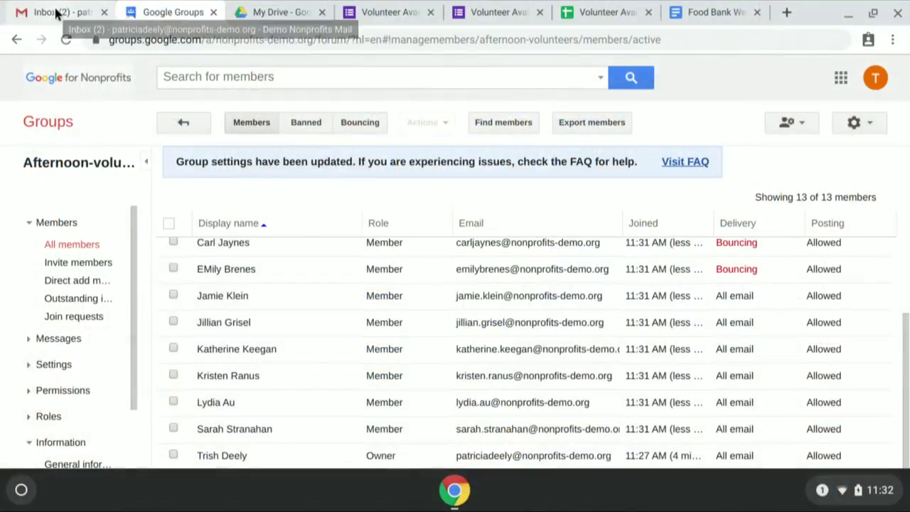
In Gmail, start a new message addressed to the Afternoon-volunteers group.
{"action": "left_click", "coordinate": [57, 13]}
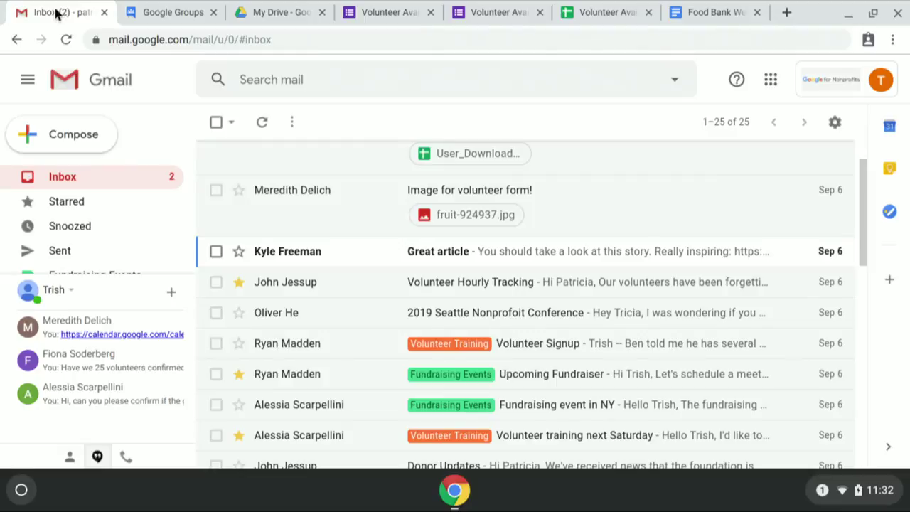
{"action": "left_click_drag", "start_coordinate": [862, 194], "coordinate": [853, 109]}
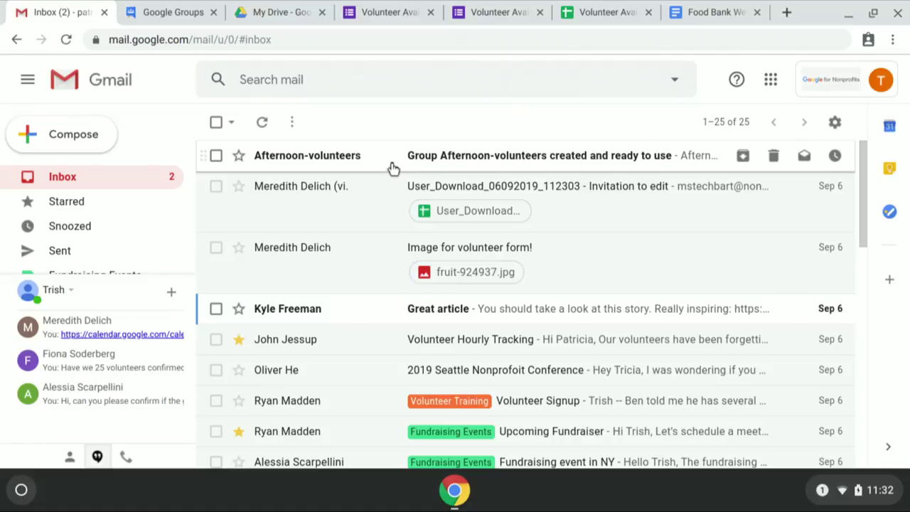
{"action": "left_click", "coordinate": [82, 135]}
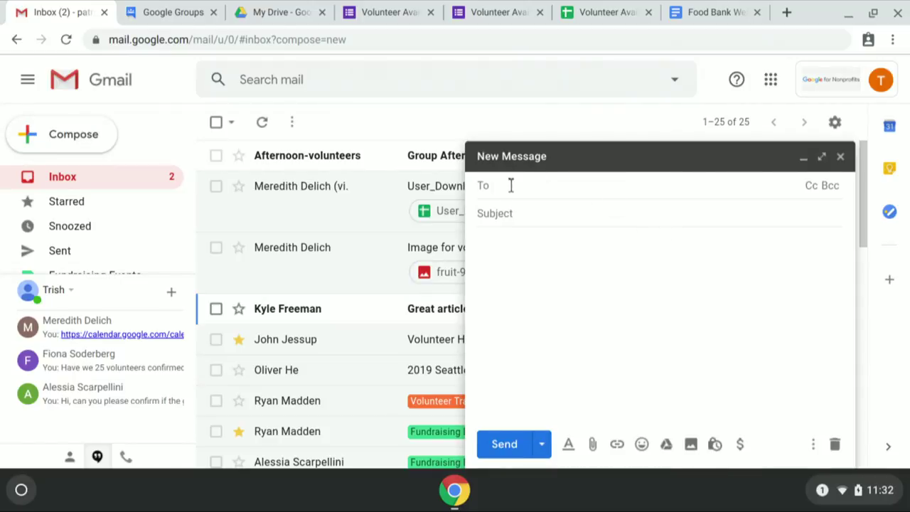
{"action": "type", "text": "af"}
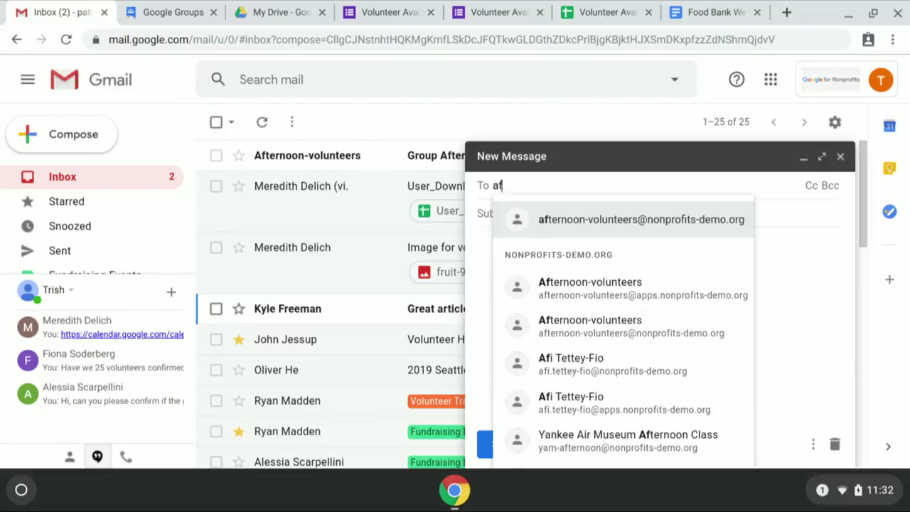
{"action": "left_click", "coordinate": [644, 220]}
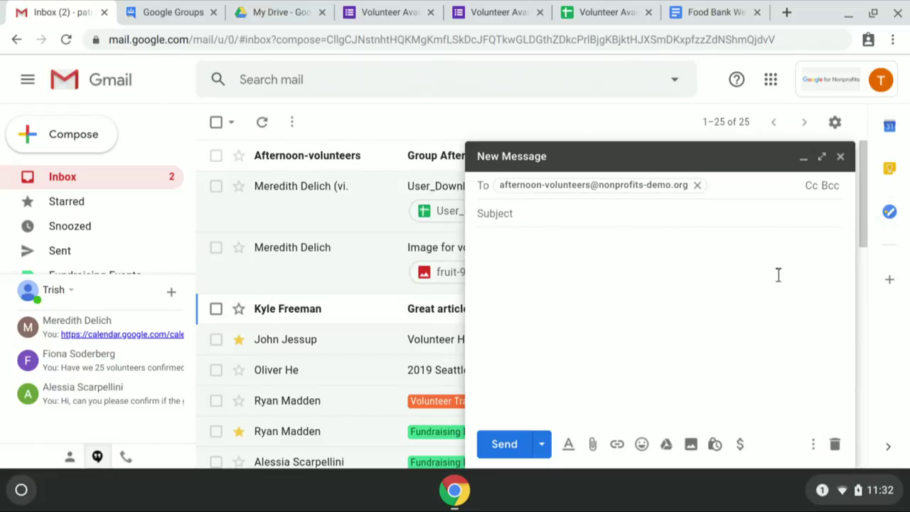
Give the message the subject "Volunteer Orientation schedule" and the body "Here it is!", and send it.
{"action": "left_click", "coordinate": [521, 212]}
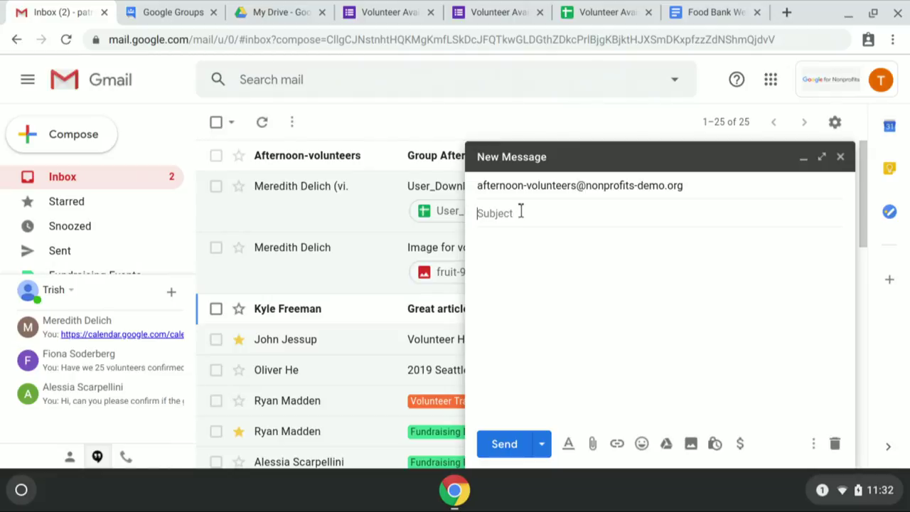
{"action": "type", "text": "Volunteer Orient"}
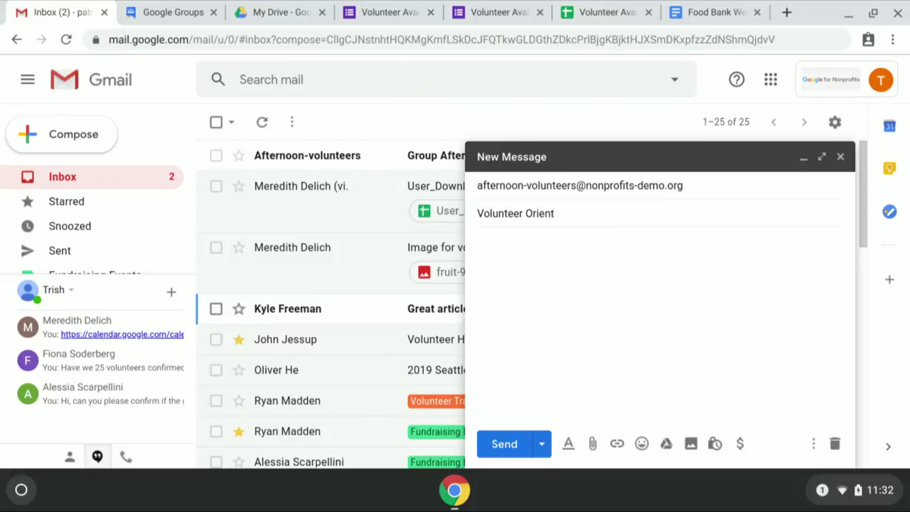
{"action": "type", "text": "ation schedule"}
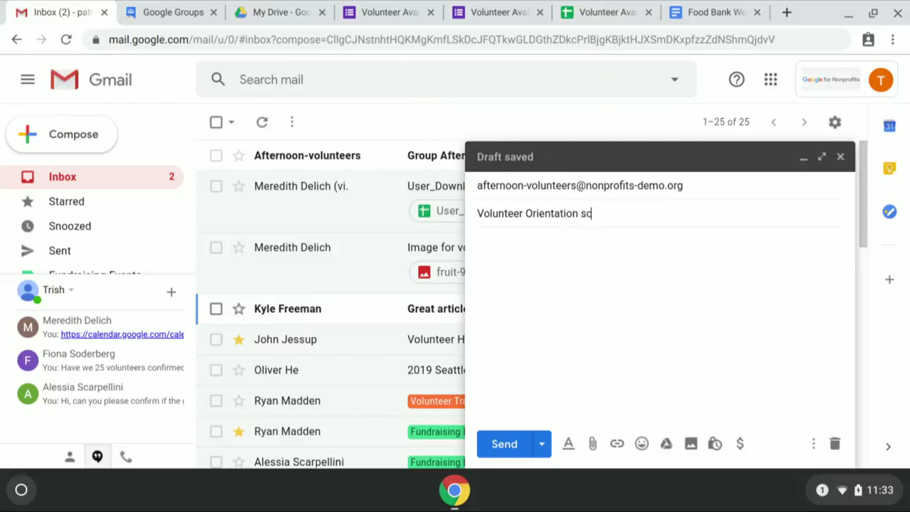
{"action": "left_click", "coordinate": [478, 238]}
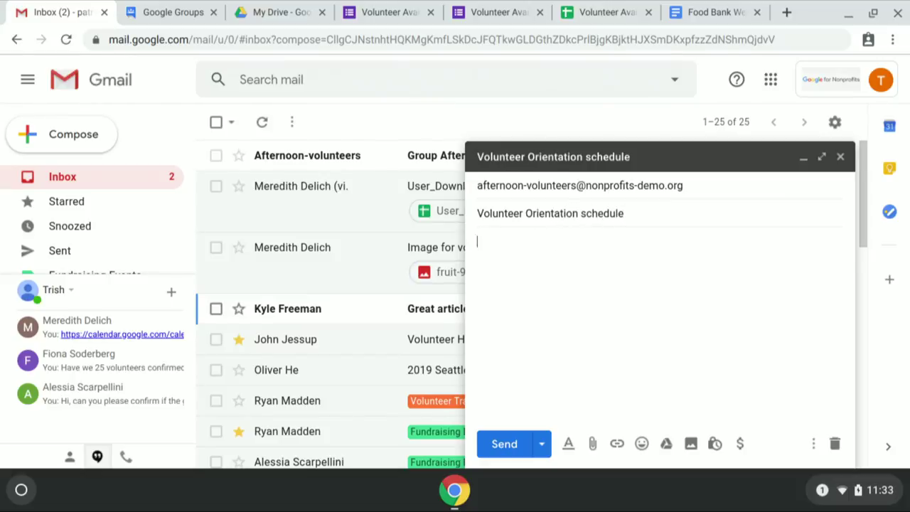
{"action": "type", "text": "Here it is!"}
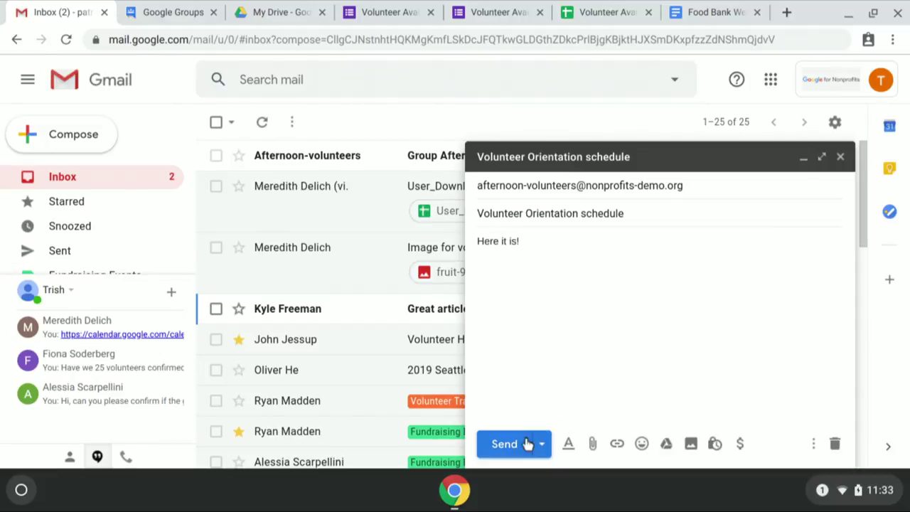
{"action": "left_click", "coordinate": [503, 445]}
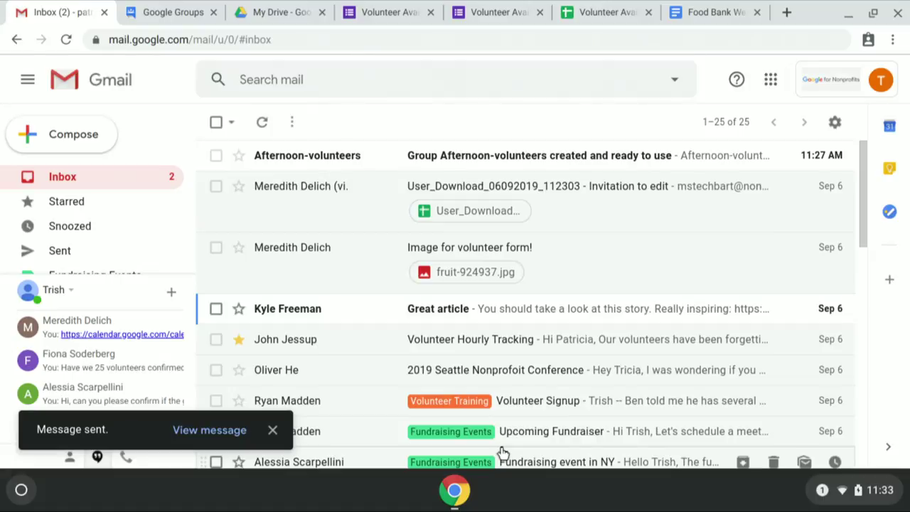
Return to Google Groups and reload the Afternoon-volunteers topic page to check for the sent message.
{"action": "left_click", "coordinate": [162, 14]}
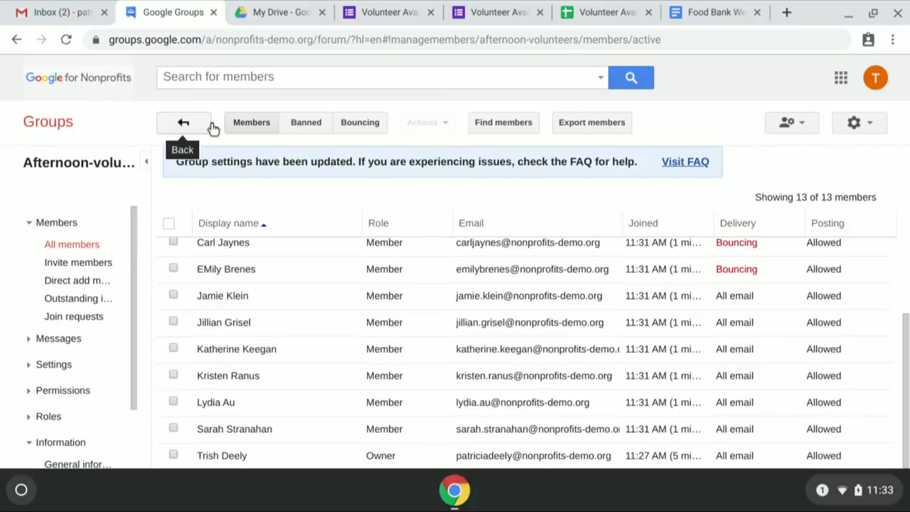
{"action": "left_click", "coordinate": [59, 167]}
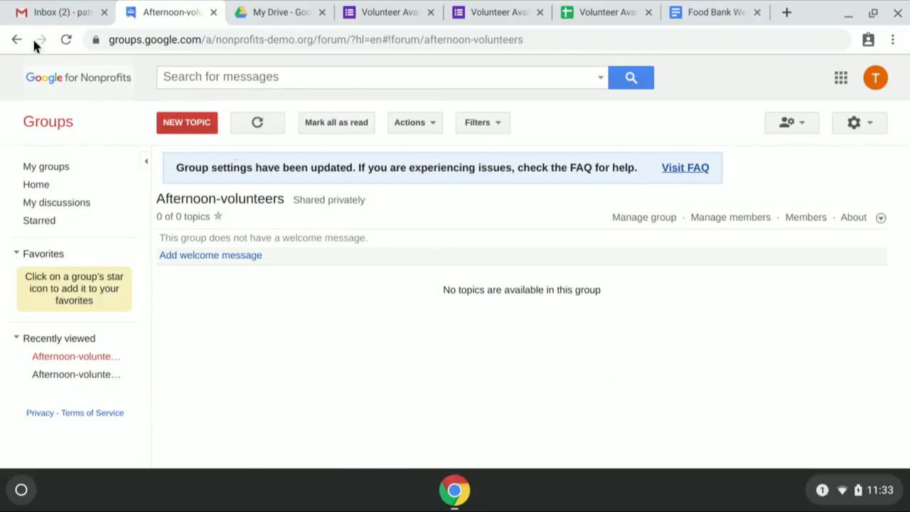
{"action": "left_click", "coordinate": [65, 41]}
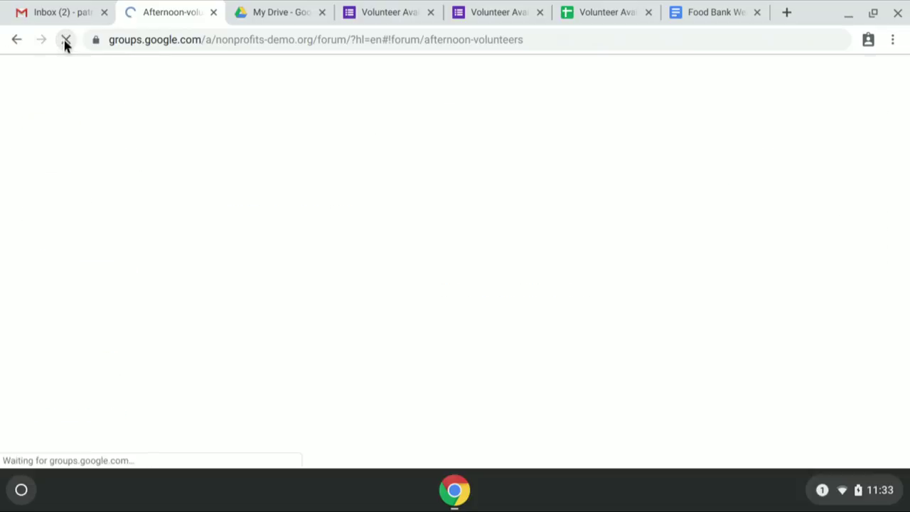
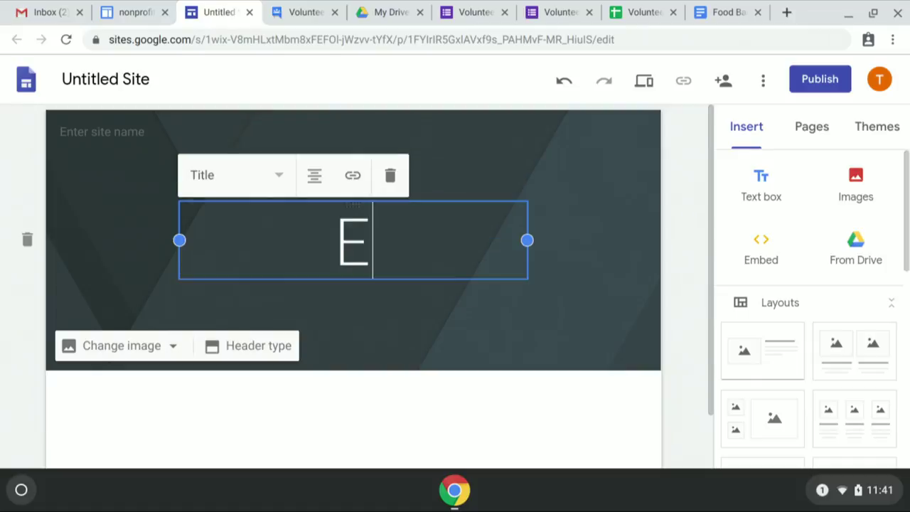
In Google Sites, complete the page title in the header as "East Bay Food Bank Volunteers".
{"action": "type", "text": "Bay Food B"}
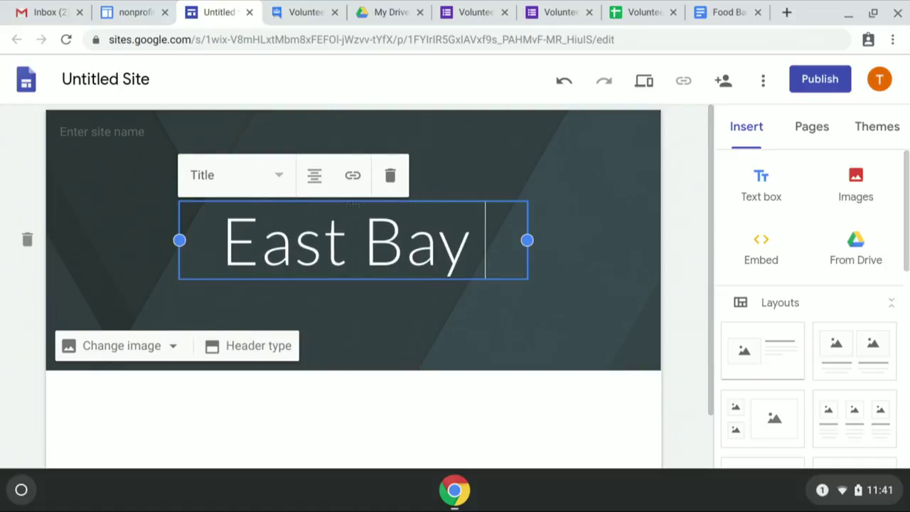
{"action": "type", "text": "ank V"}
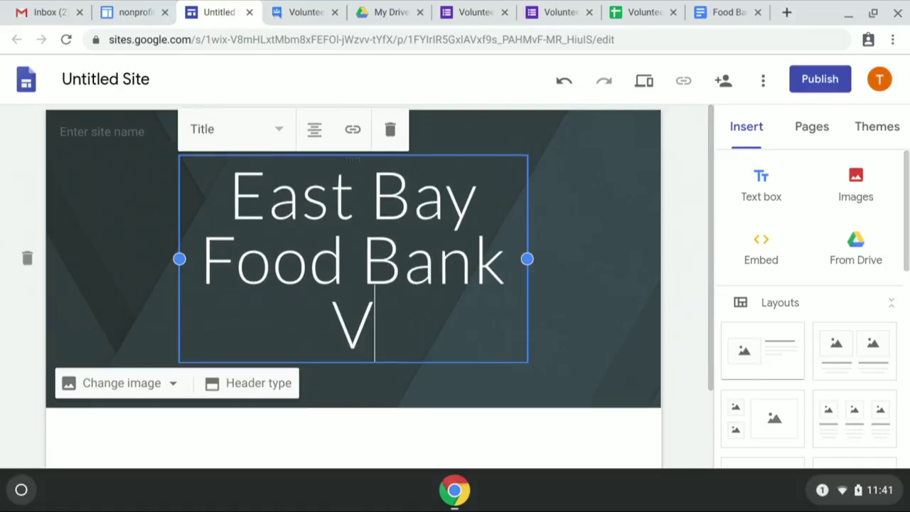
{"action": "type", "text": "olunteers"}
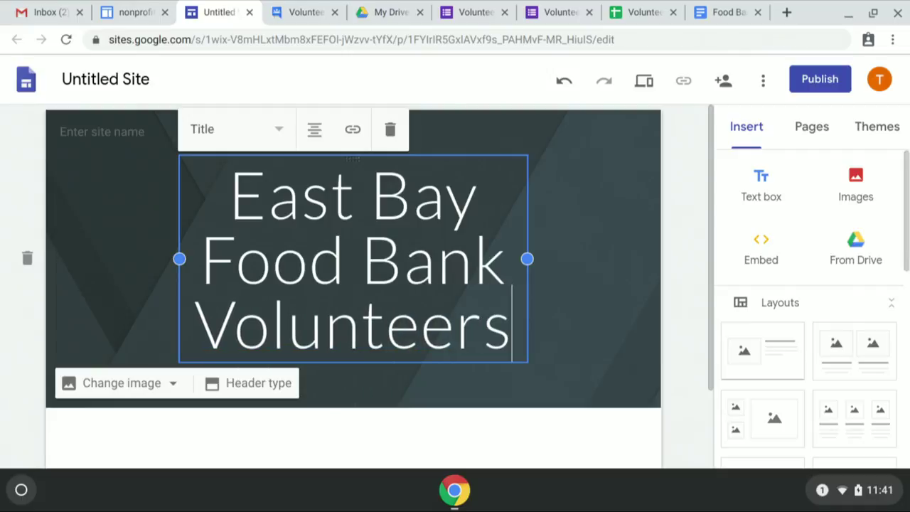
Rename the untitled site document as "East Bay Food Bank Volunteers".
{"action": "left_click", "coordinate": [97, 82]}
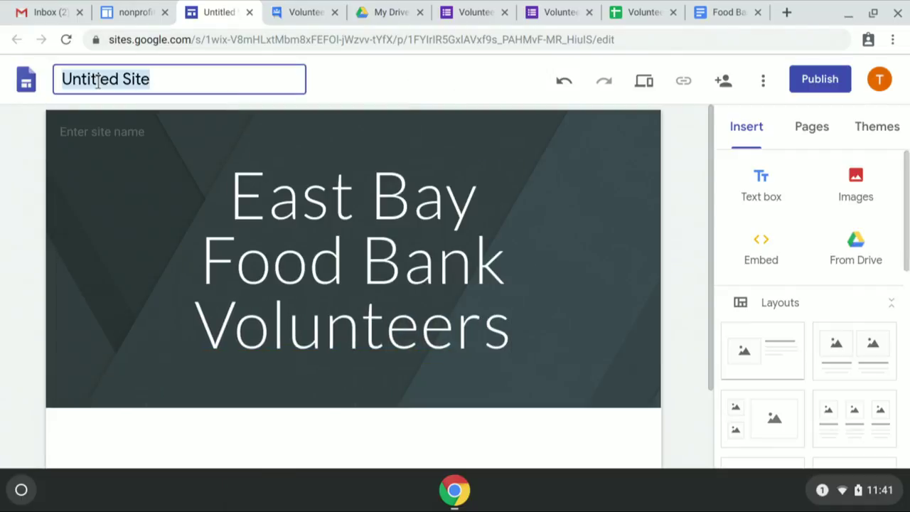
{"action": "type", "text": "East Bay "}
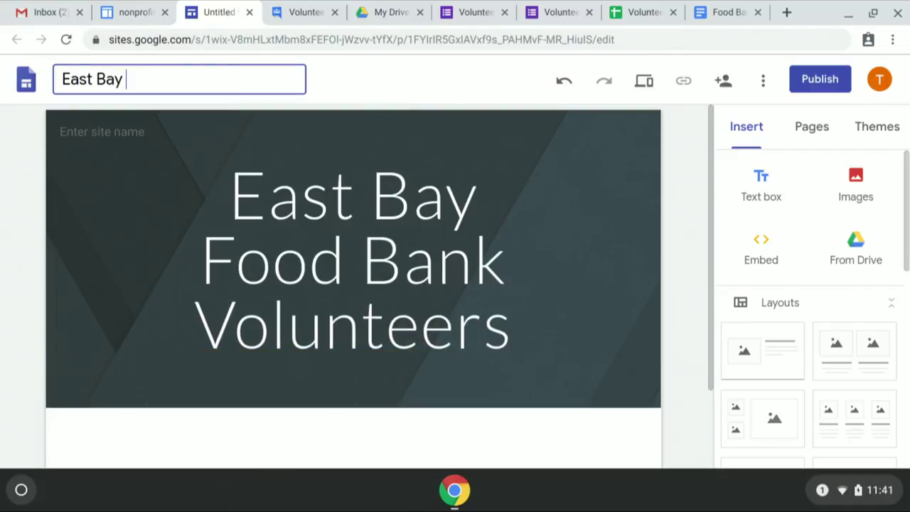
{"action": "type", "text": "Food Bank"}
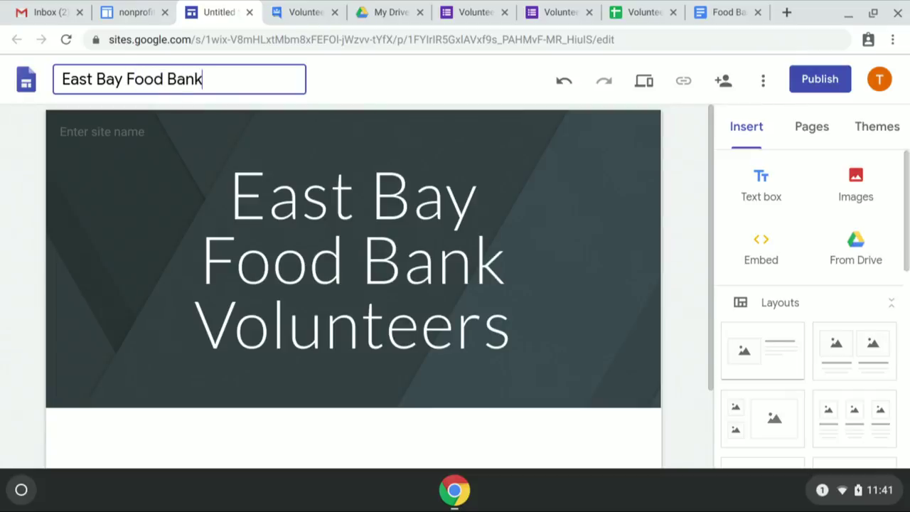
{"action": "type", "text": " Volunteers"}
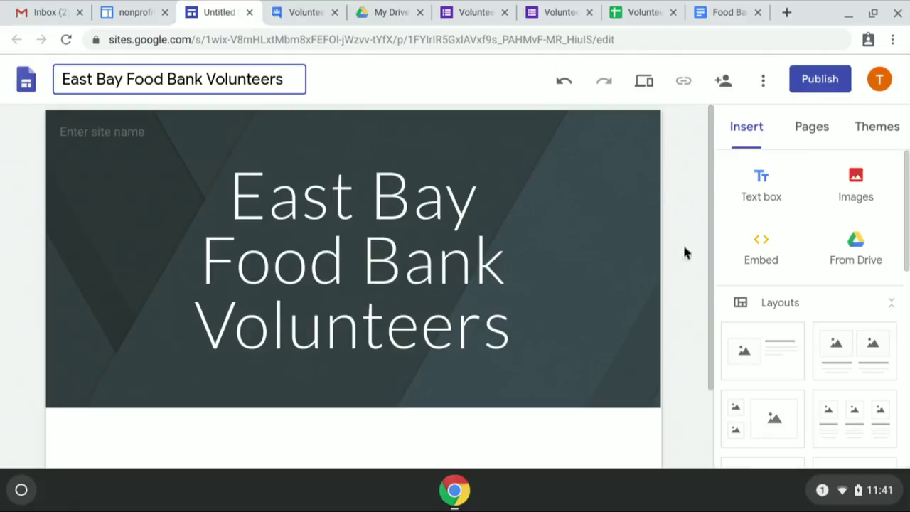
Add a text box below the header and paste in the three body paragraphs copied from the Food Bank Website Copy document.
{"action": "left_click_drag", "start_coordinate": [712, 238], "coordinate": [708, 327]}
{"action": "left_click", "coordinate": [772, 187]}
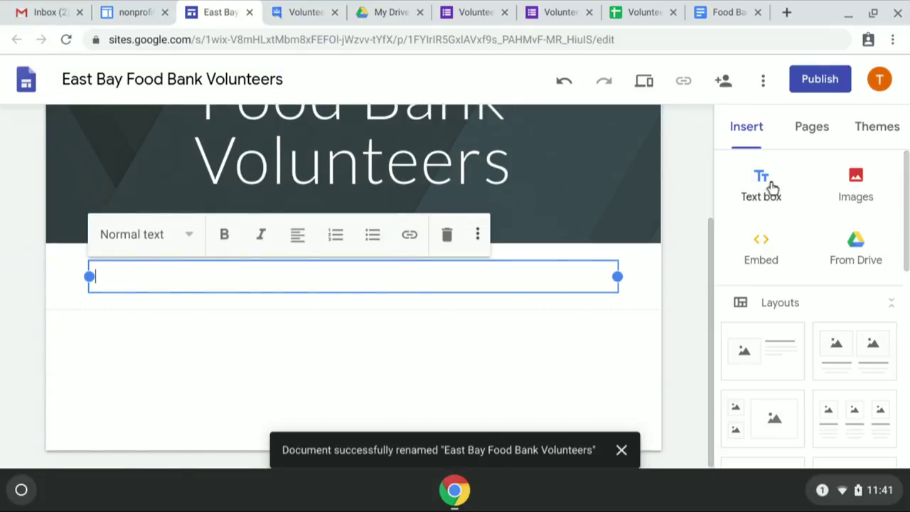
{"action": "left_click", "coordinate": [716, 16]}
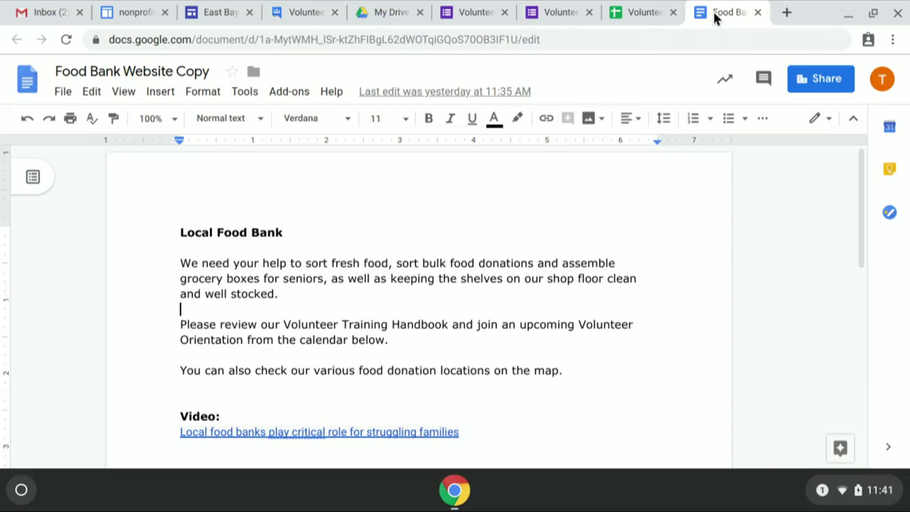
{"action": "left_click", "coordinate": [284, 299]}
{"action": "left_click_drag", "start_coordinate": [174, 263], "coordinate": [565, 385]}
{"action": "key", "text": "ctrl+c"}
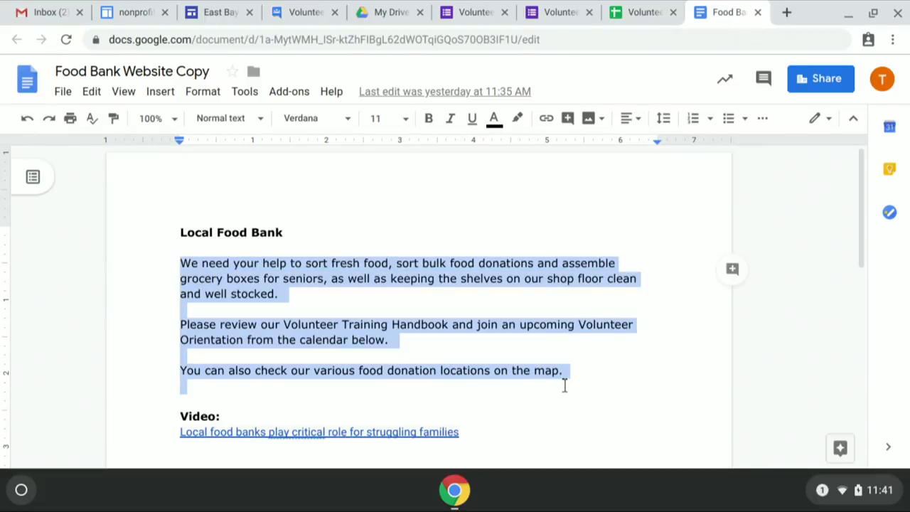
{"action": "left_click", "coordinate": [211, 22]}
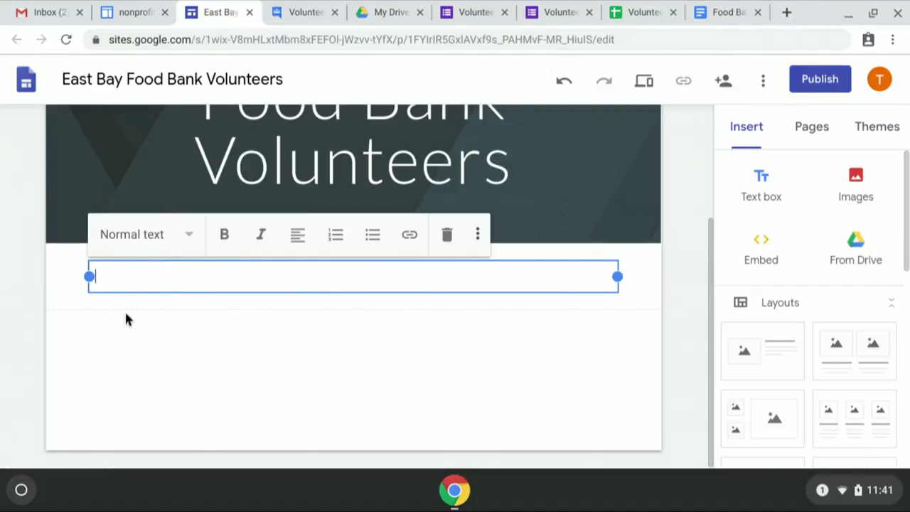
{"action": "key", "text": "ctrl+v"}
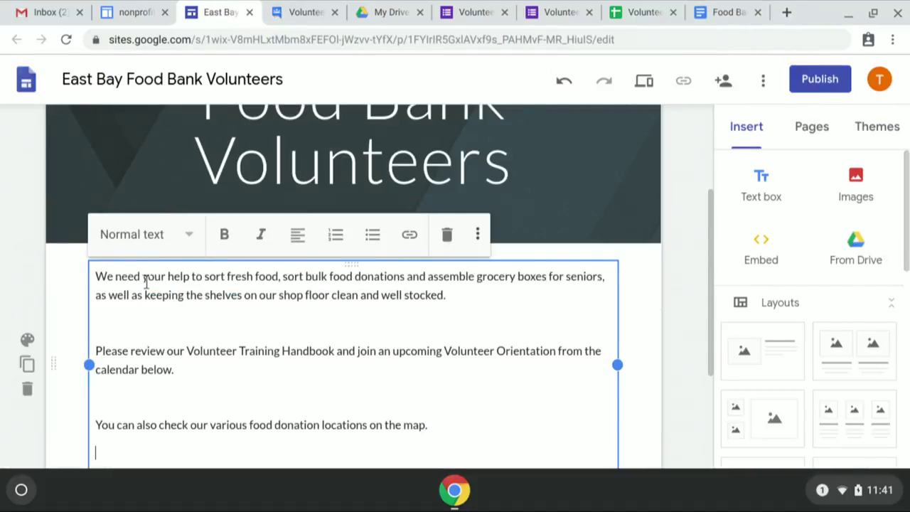
Remove the blank lines between the three body paragraphs and format all of them as centred Subheading text.
{"action": "key", "text": "BackSpace"}
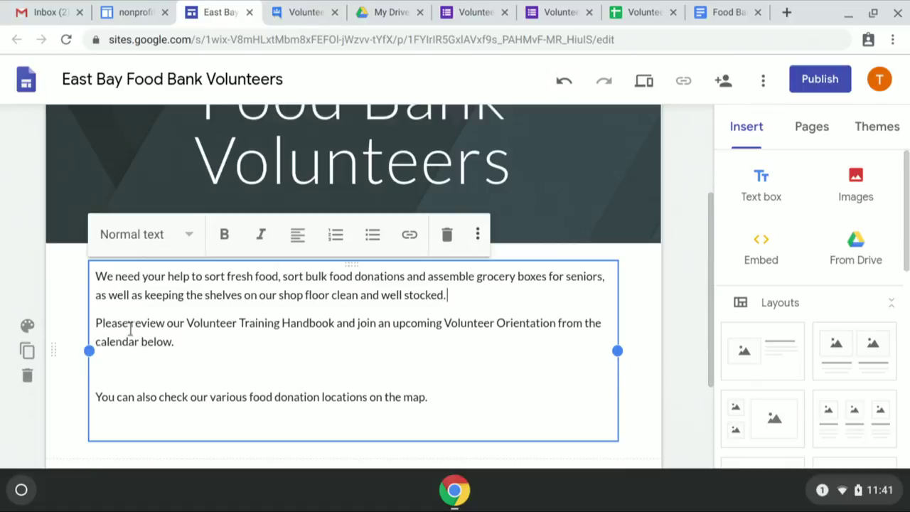
{"action": "key", "text": "BackSpace"}
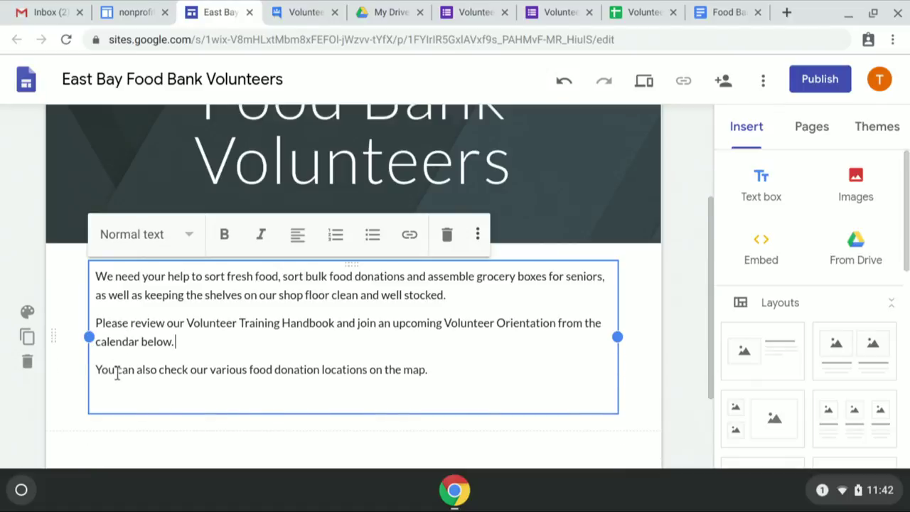
{"action": "left_click_drag", "start_coordinate": [451, 384], "coordinate": [0, 256]}
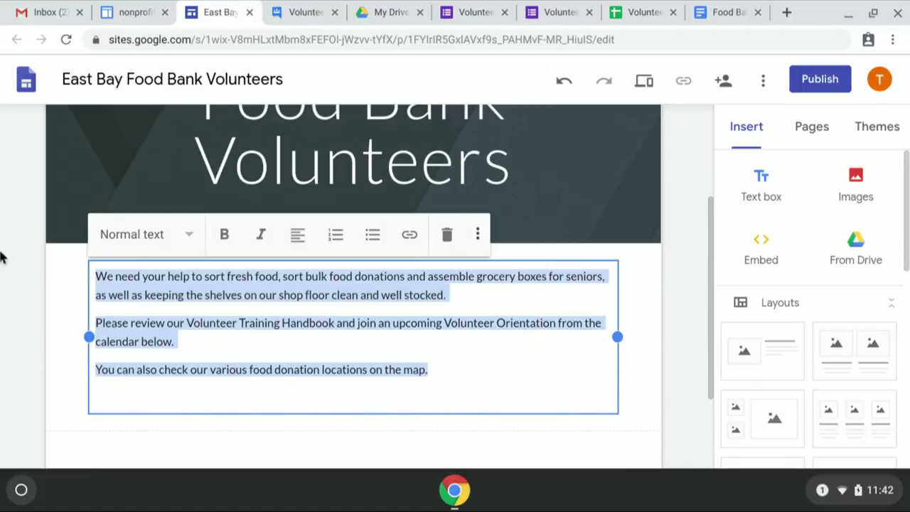
{"action": "left_click", "coordinate": [192, 236]}
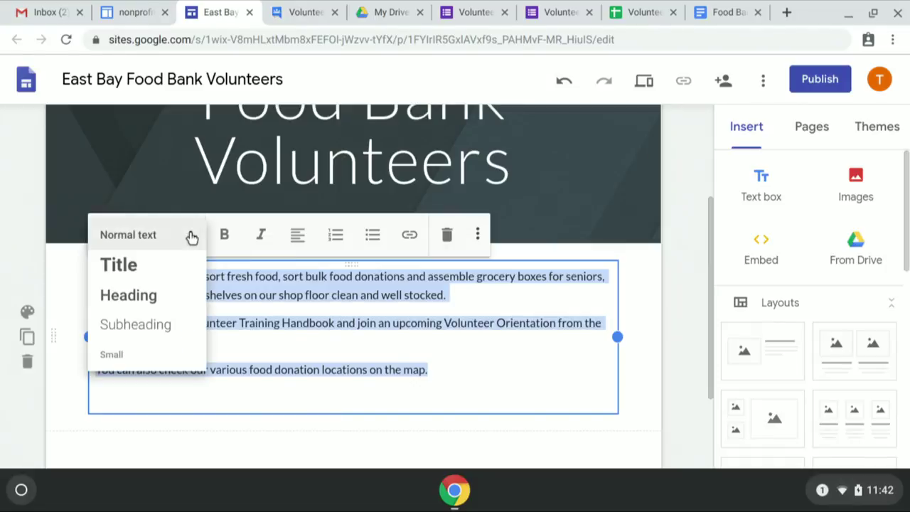
{"action": "left_click", "coordinate": [174, 326]}
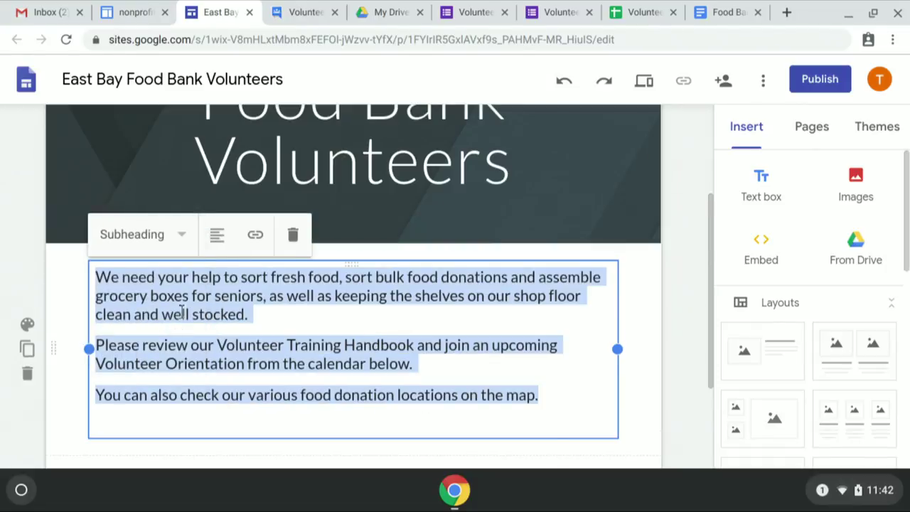
{"action": "left_click", "coordinate": [217, 235]}
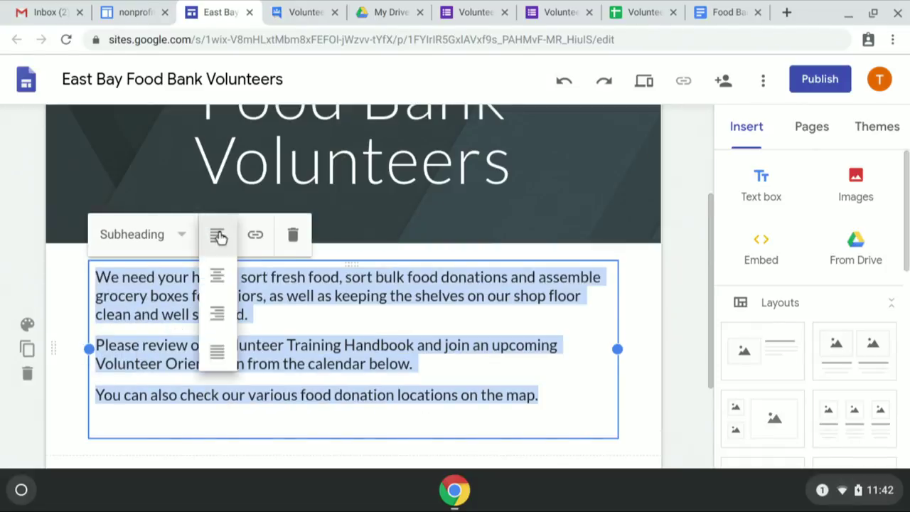
{"action": "left_click", "coordinate": [218, 282]}
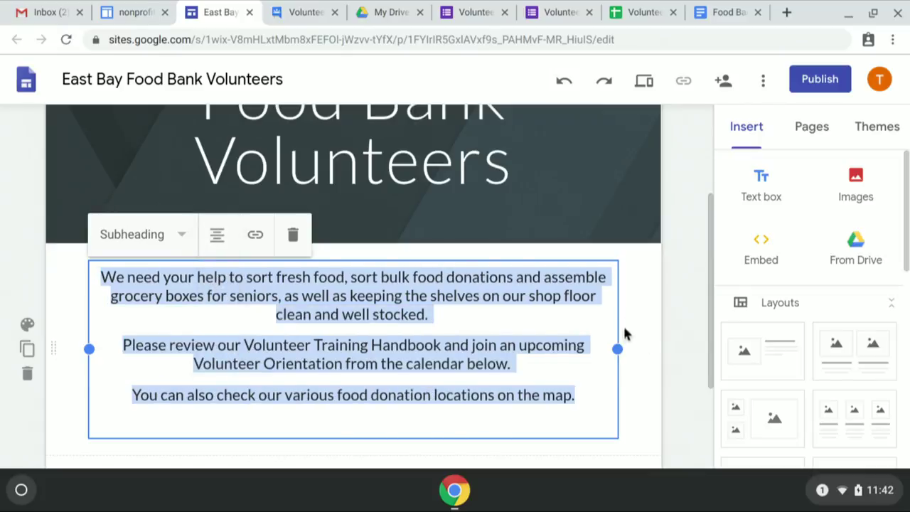
{"action": "left_click", "coordinate": [654, 326]}
Replace the header background by uploading the image fruit-924937.jpg from the Downloads folder.
{"action": "left_click_drag", "start_coordinate": [713, 272], "coordinate": [735, 132]}
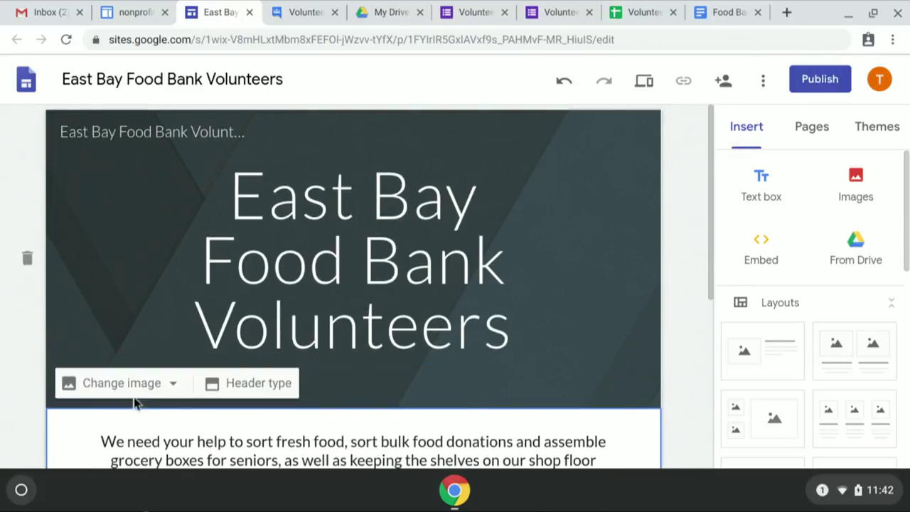
{"action": "left_click", "coordinate": [176, 385]}
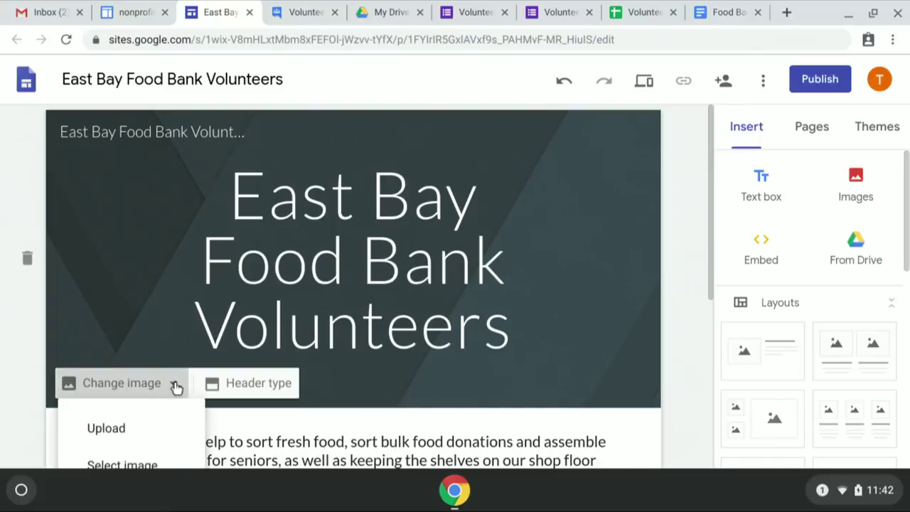
{"action": "left_click", "coordinate": [108, 430]}
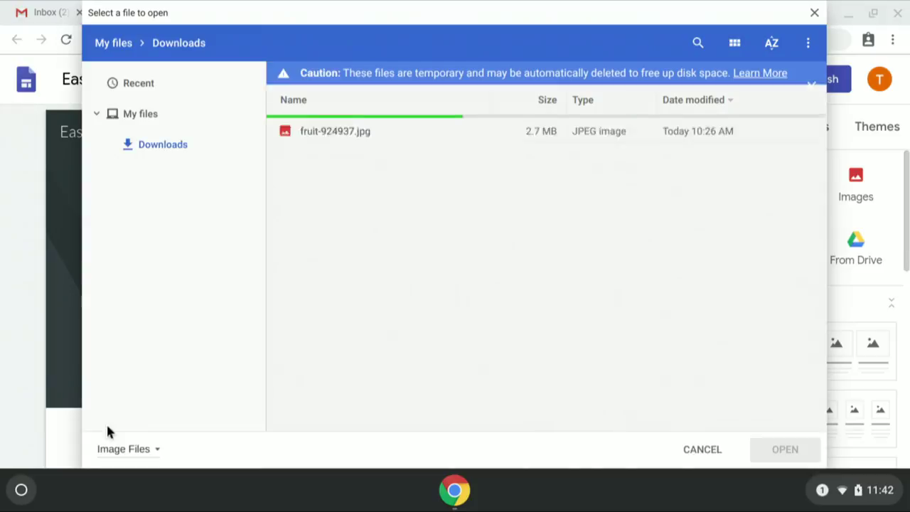
{"action": "left_click", "coordinate": [357, 158]}
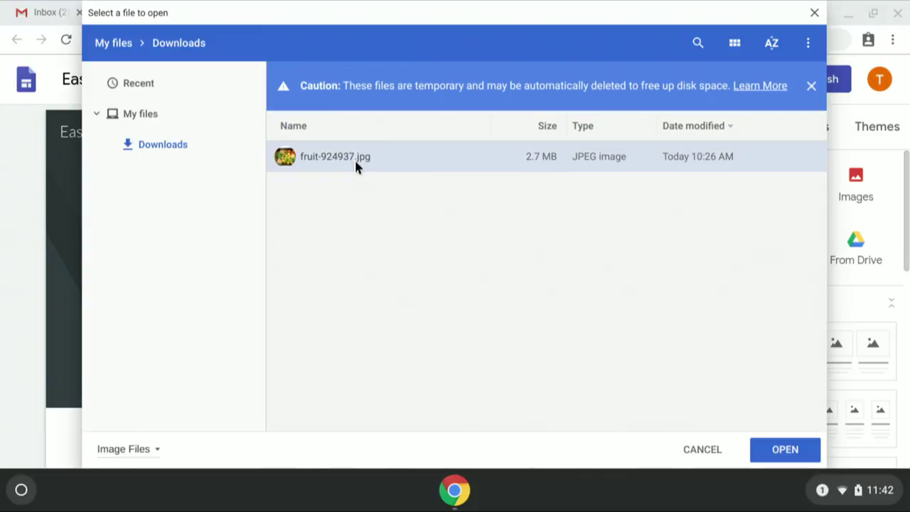
{"action": "left_click", "coordinate": [787, 451]}
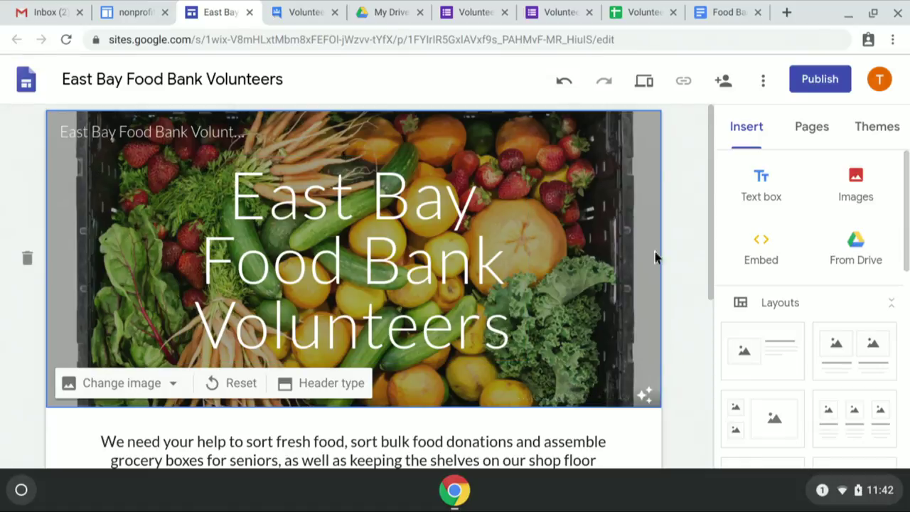
Insert the Volunteer Training Handbook presentation (Weekday Volunteers 2019) from Google Drive below the body text.
{"action": "scroll", "coordinate": [686, 389], "scroll_direction": "down", "scroll_amount": 3}
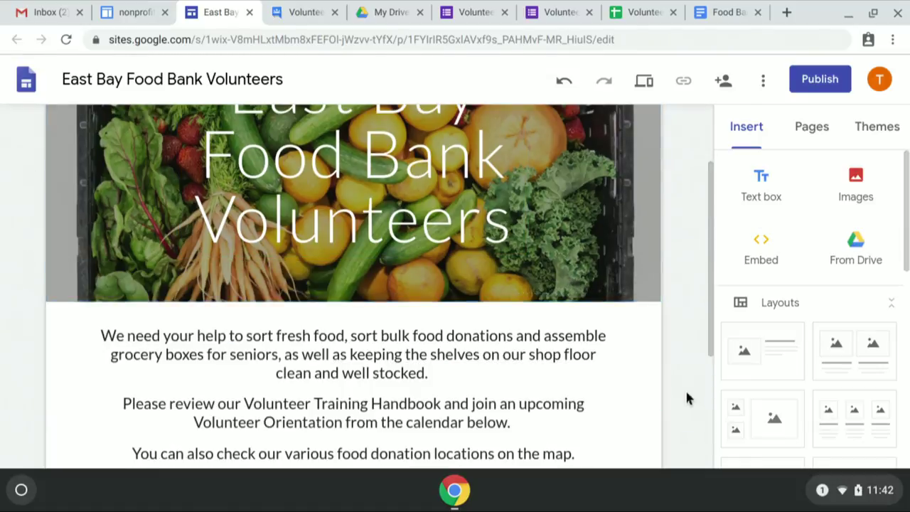
{"action": "left_click_drag", "start_coordinate": [710, 322], "coordinate": [721, 443]}
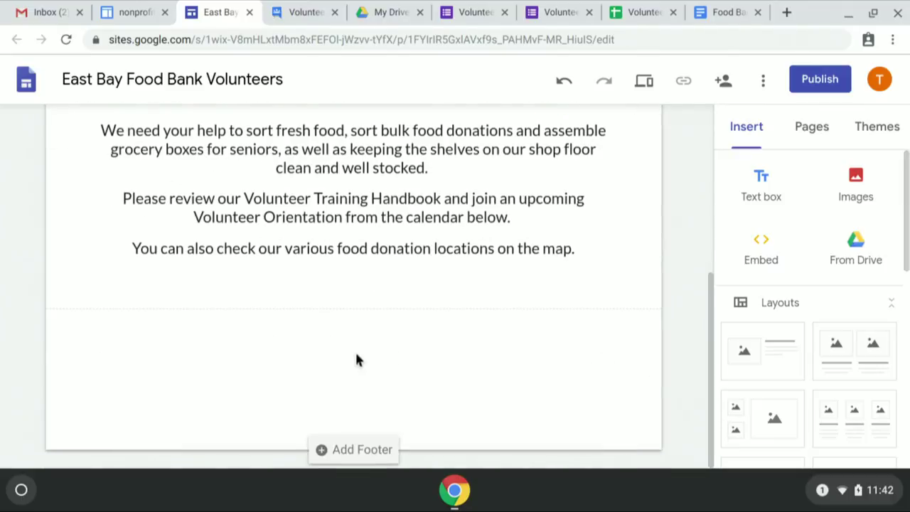
{"action": "left_click", "coordinate": [856, 244]}
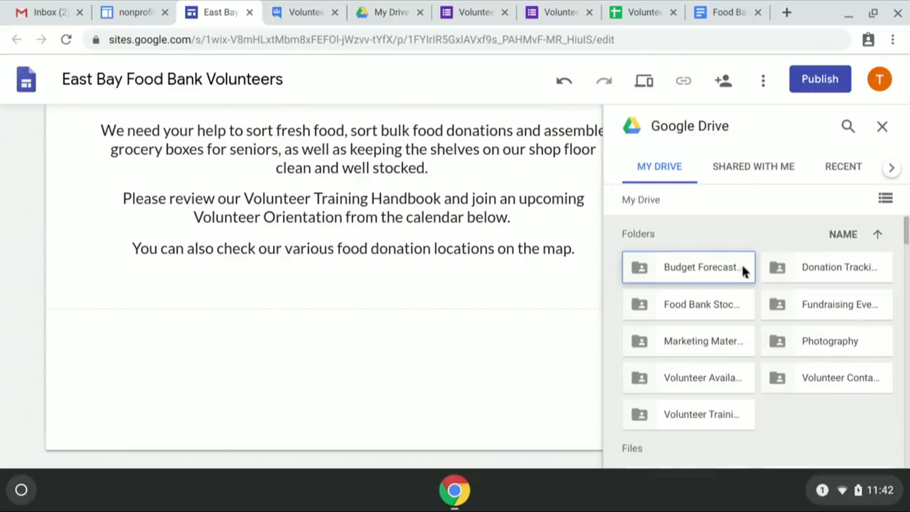
{"action": "scroll", "coordinate": [906, 233], "scroll_direction": "down", "scroll_amount": 3}
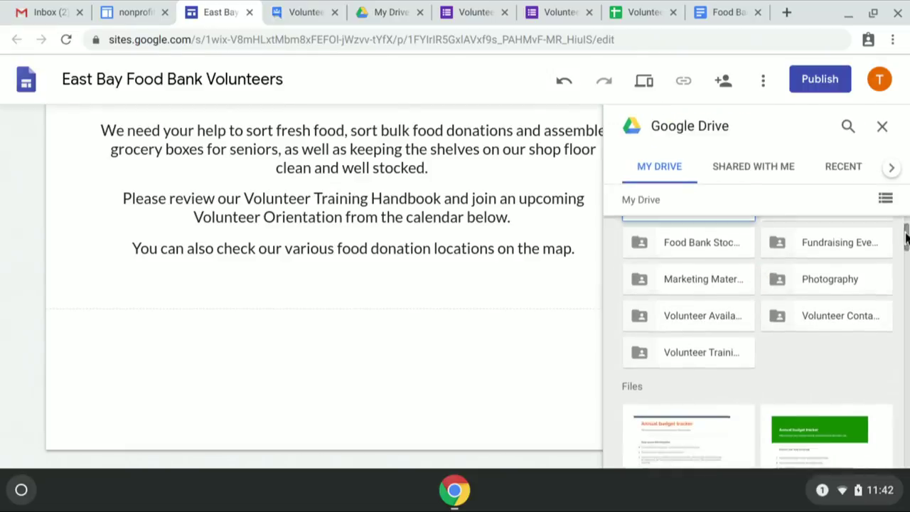
{"action": "scroll", "coordinate": [906, 239], "scroll_direction": "down", "scroll_amount": 1}
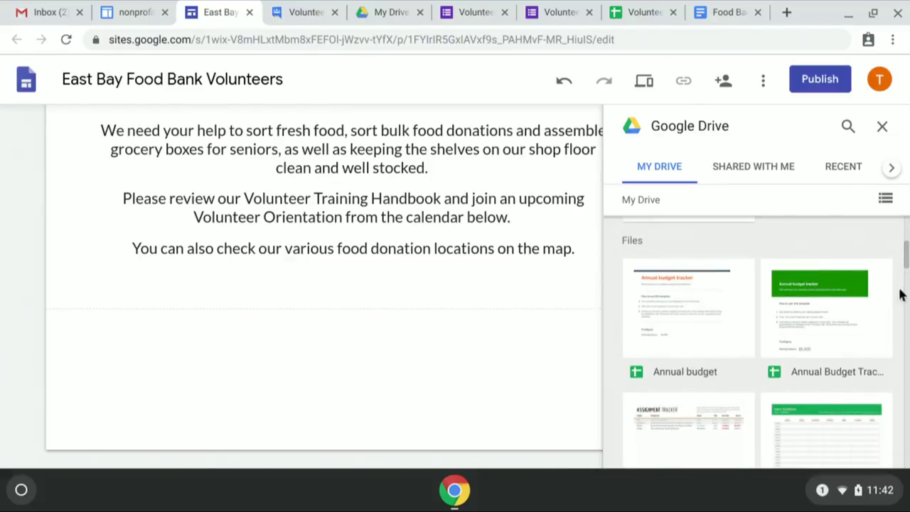
{"action": "scroll", "coordinate": [901, 295], "scroll_direction": "down", "scroll_amount": 6}
{"action": "scroll", "coordinate": [901, 295], "scroll_direction": "down", "scroll_amount": 6}
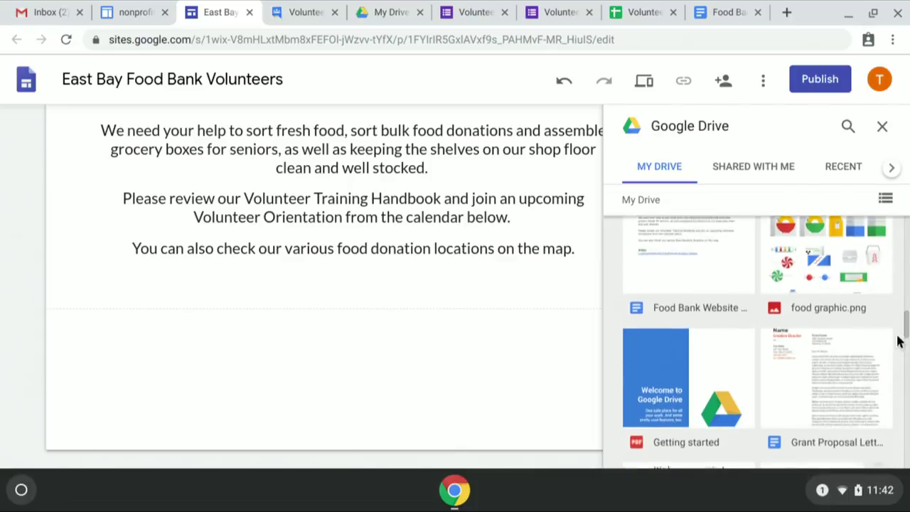
{"action": "scroll", "coordinate": [897, 342], "scroll_direction": "down", "scroll_amount": 9}
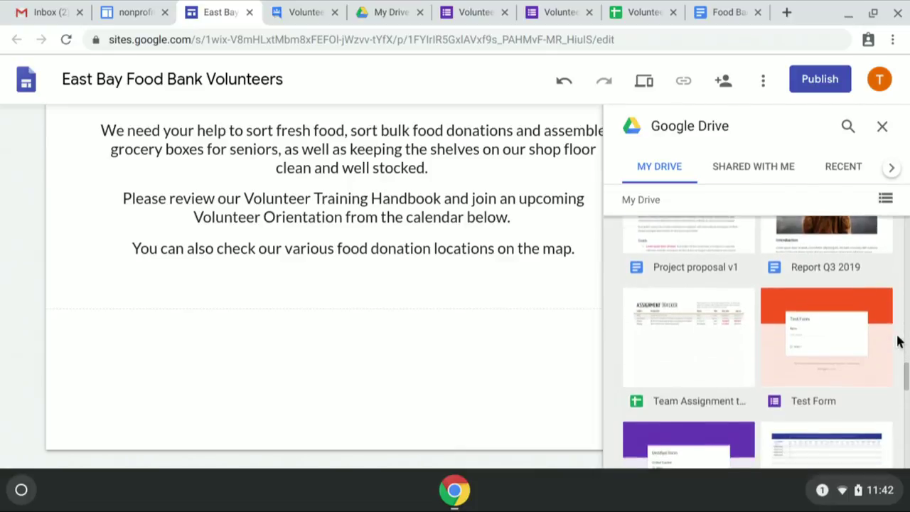
{"action": "scroll", "coordinate": [898, 341], "scroll_direction": "down", "scroll_amount": 9}
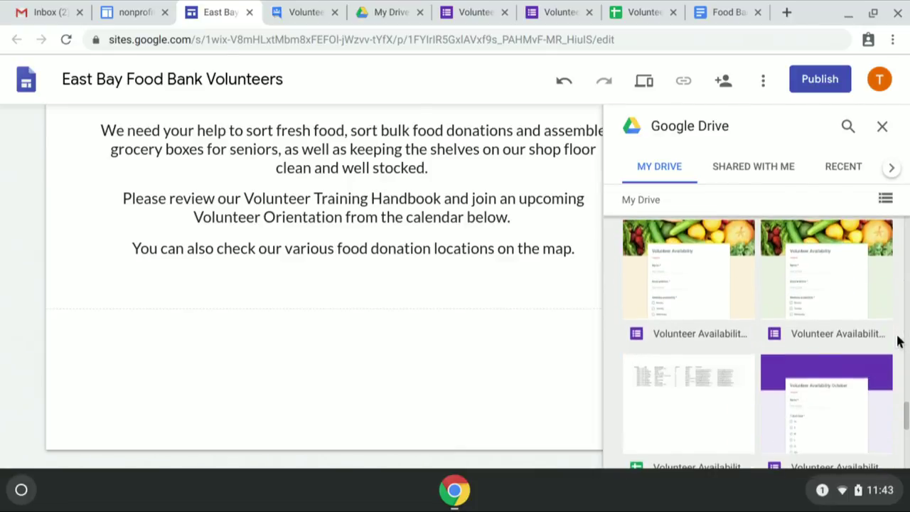
{"action": "scroll", "coordinate": [898, 341], "scroll_direction": "down", "scroll_amount": 5}
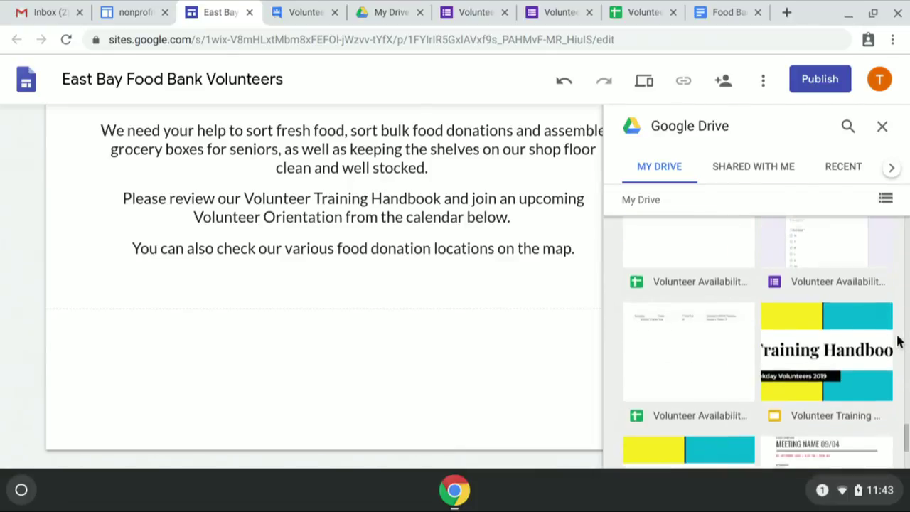
{"action": "left_click", "coordinate": [772, 319]}
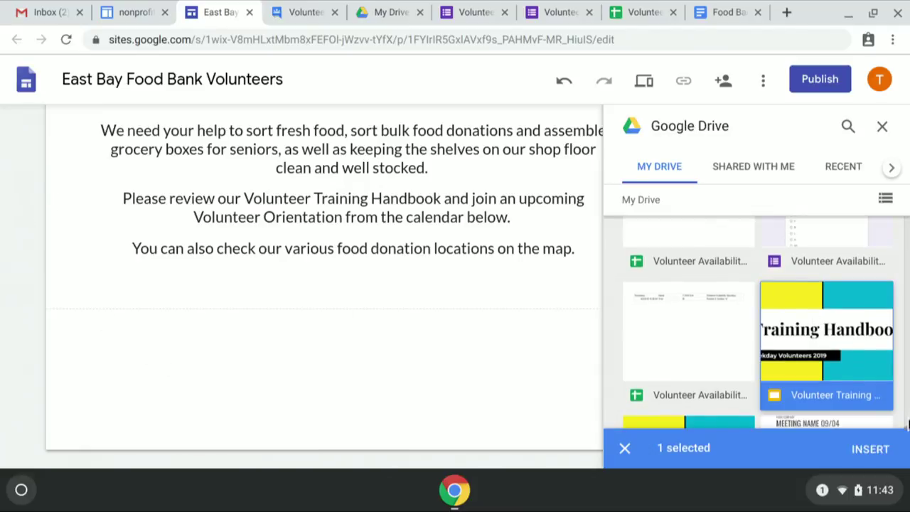
{"action": "left_click", "coordinate": [872, 450]}
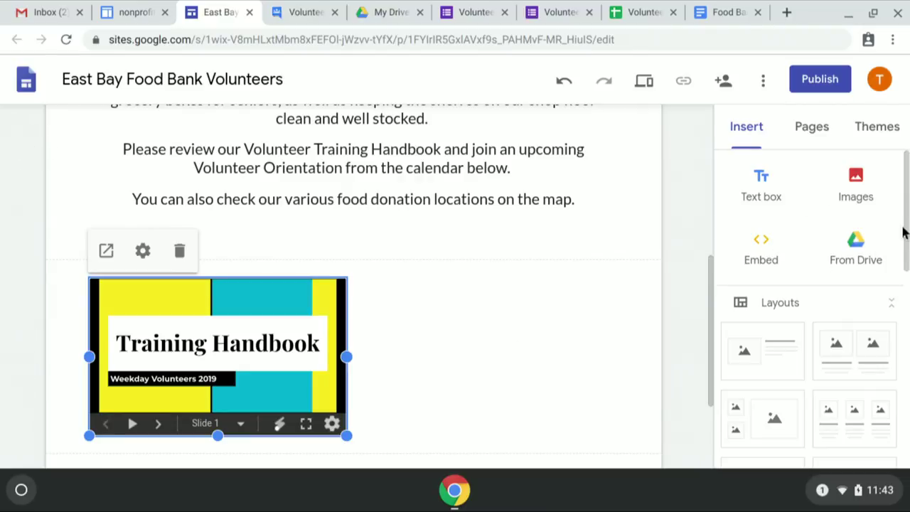
Insert the saved Food Bank Donation Sites map from My Maps below the Training Handbook slides.
{"action": "left_click_drag", "start_coordinate": [904, 233], "coordinate": [908, 414]}
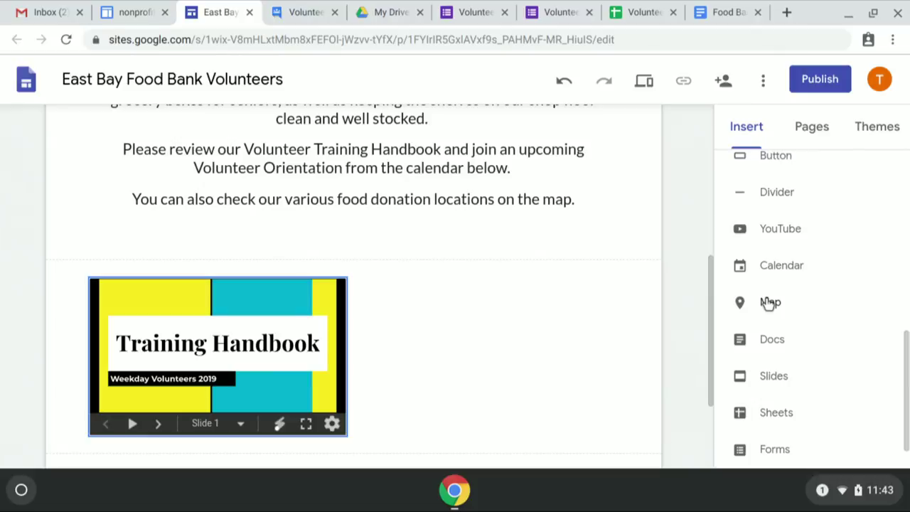
{"action": "left_click", "coordinate": [758, 304]}
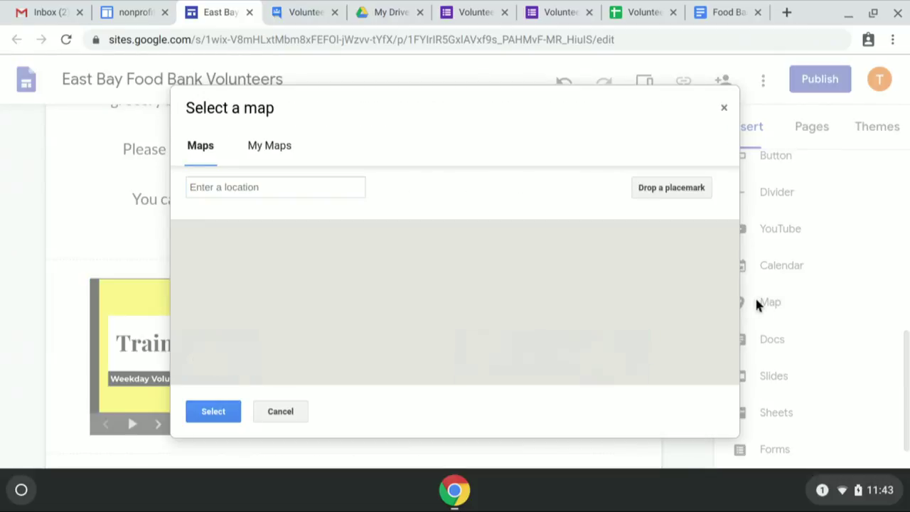
{"action": "left_click", "coordinate": [280, 155]}
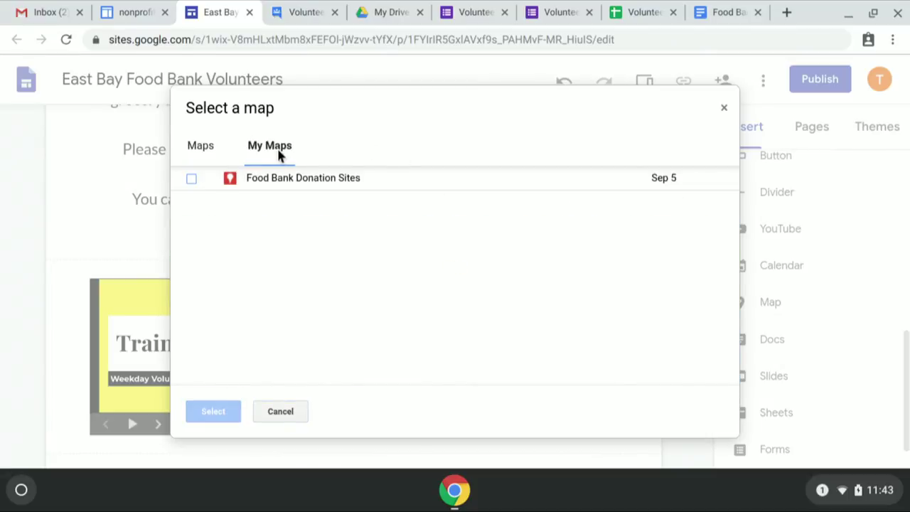
{"action": "left_click", "coordinate": [192, 180]}
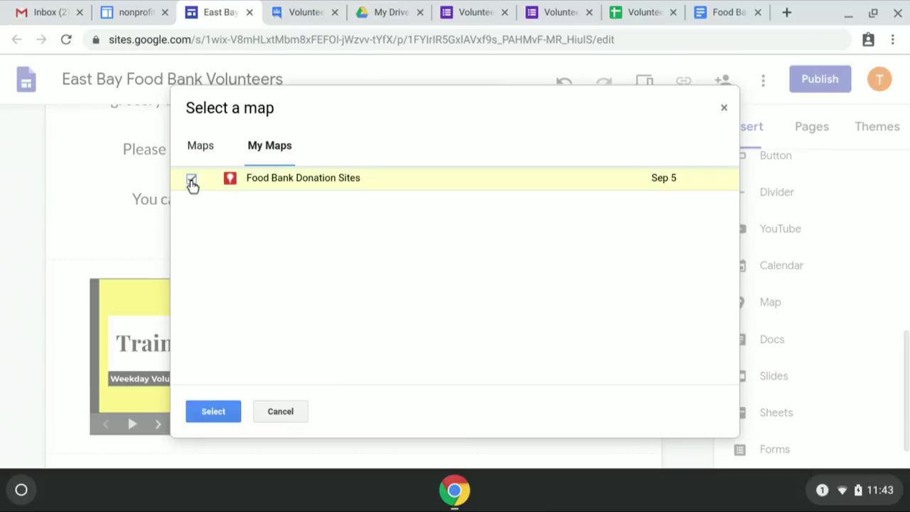
{"action": "left_click", "coordinate": [212, 412]}
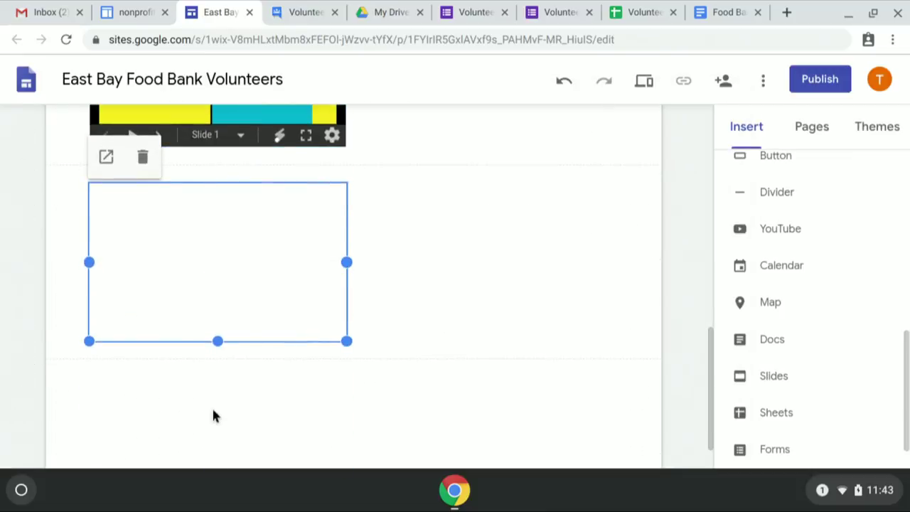
Shrink the donation sites map and the Training Handbook slides to equal widths, and place the map beside the slides in the same row.
{"action": "scroll", "coordinate": [704, 400], "scroll_direction": "up", "scroll_amount": 3}
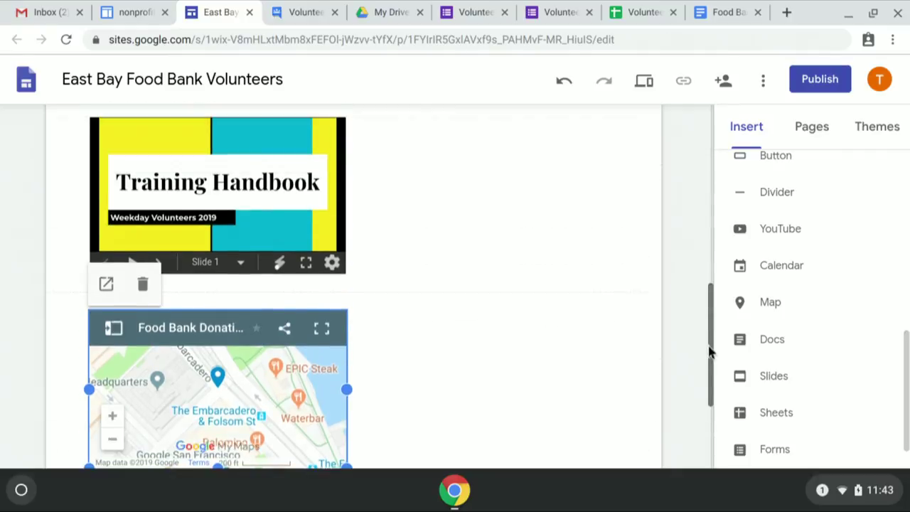
{"action": "left_click", "coordinate": [328, 442]}
{"action": "left_click_drag", "start_coordinate": [346, 454], "coordinate": [278, 402]}
{"action": "left_click", "coordinate": [348, 261]}
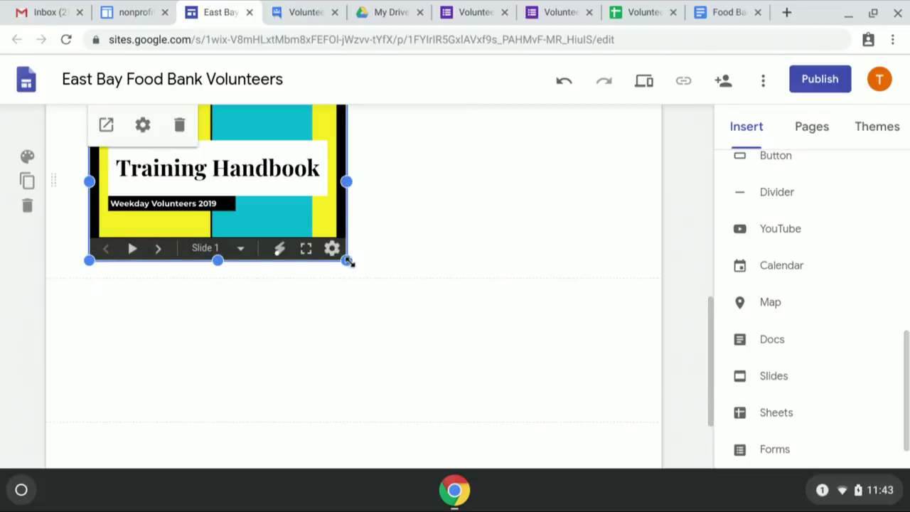
{"action": "left_click_drag", "start_coordinate": [348, 260], "coordinate": [302, 261]}
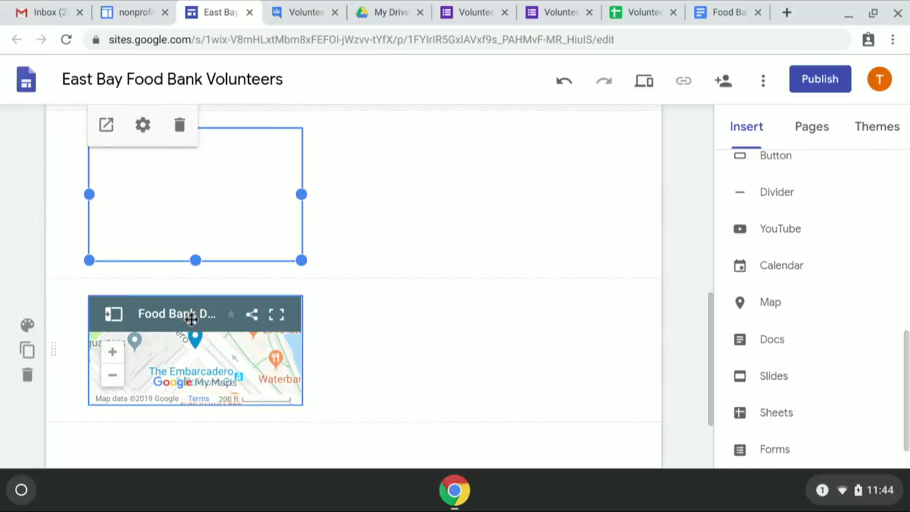
{"action": "left_click_drag", "start_coordinate": [275, 342], "coordinate": [420, 178]}
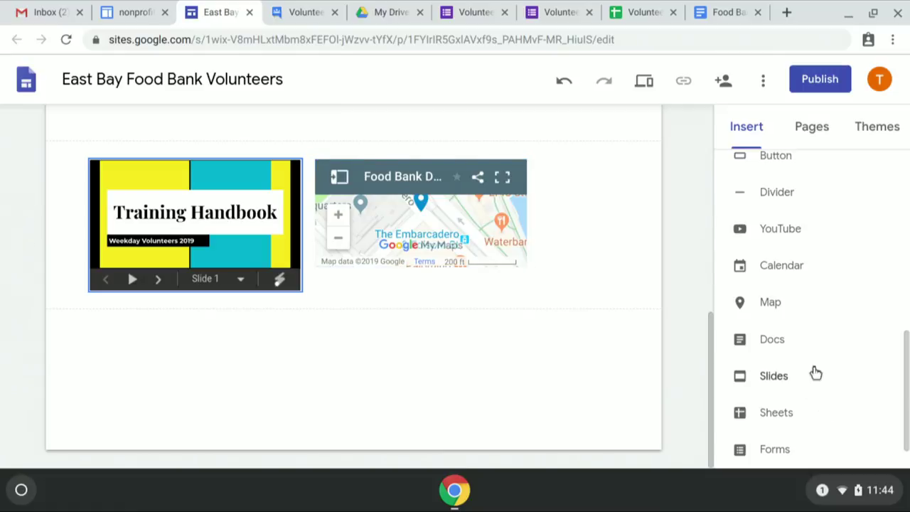
Insert the Volunteer Orientation calendar below the row with the handbook slides and the map.
{"action": "left_click", "coordinate": [792, 268]}
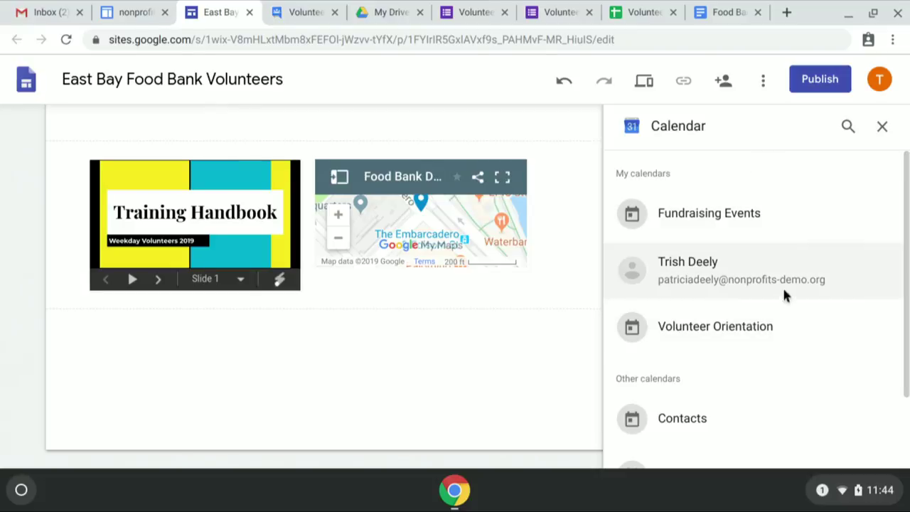
{"action": "left_click", "coordinate": [709, 332]}
{"action": "left_click", "coordinate": [867, 452]}
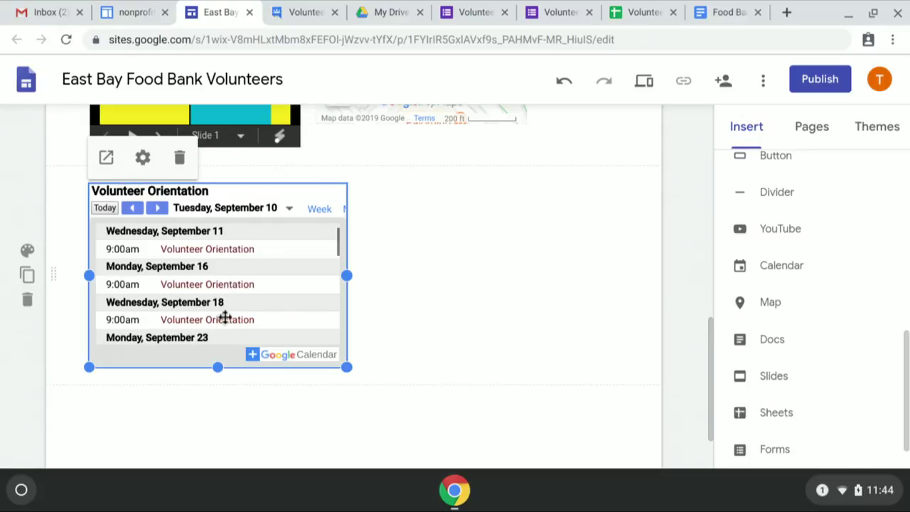
Set the Volunteer Orientation calendar's view mode to Week and enlarge the calendar slightly.
{"action": "left_click", "coordinate": [143, 159]}
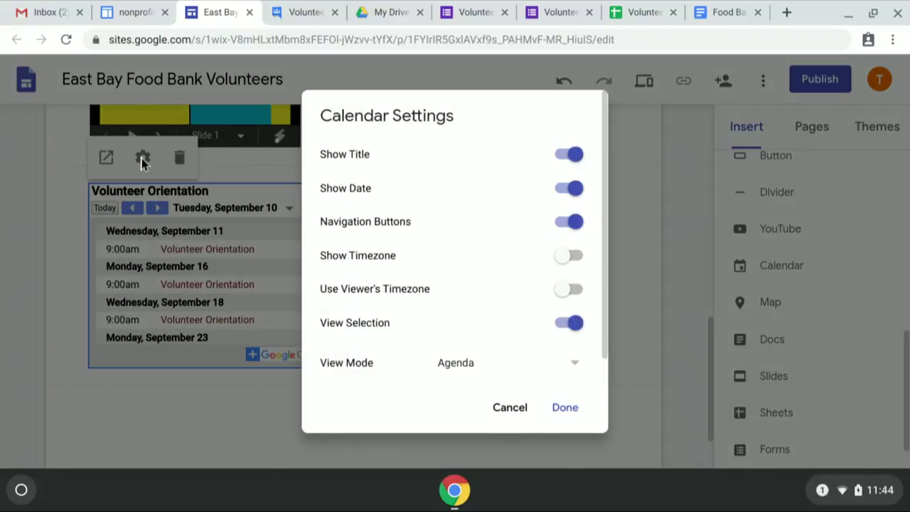
{"action": "left_click", "coordinate": [575, 366]}
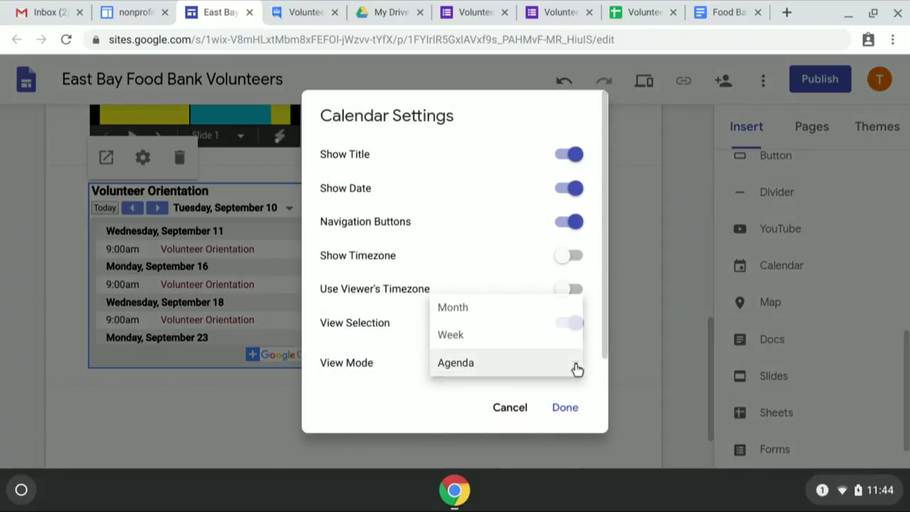
{"action": "left_click", "coordinate": [463, 338]}
{"action": "left_click", "coordinate": [567, 411]}
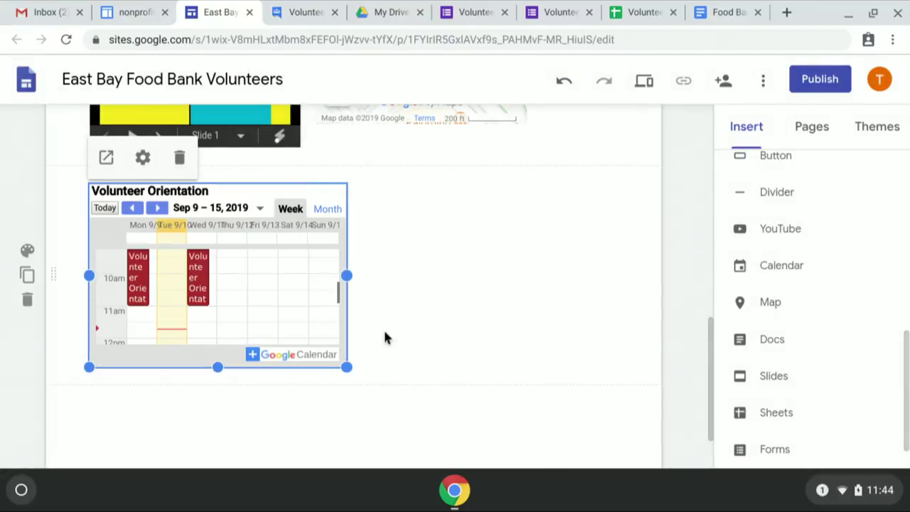
{"action": "left_click_drag", "start_coordinate": [346, 367], "coordinate": [393, 372]}
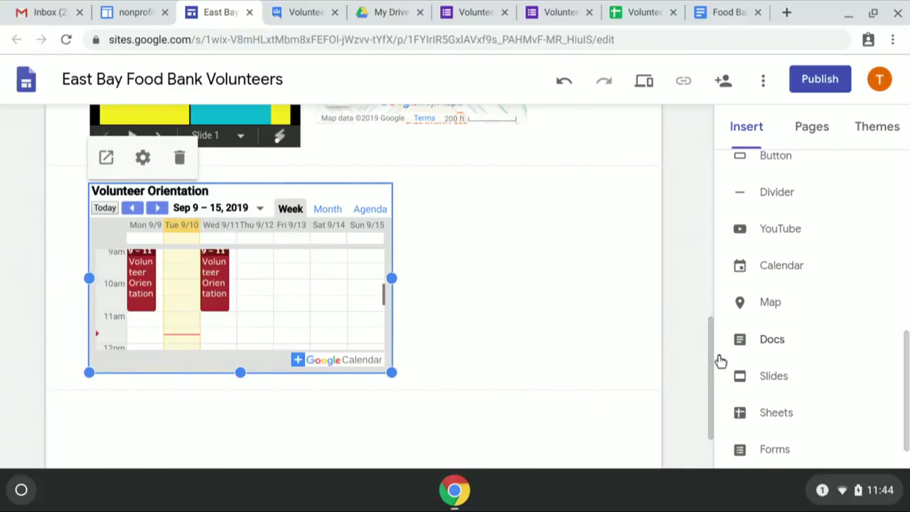
Preview the site from banner to calendar on a large screen, check its phone layout, and return to editing.
{"action": "left_click_drag", "start_coordinate": [711, 361], "coordinate": [690, 101]}
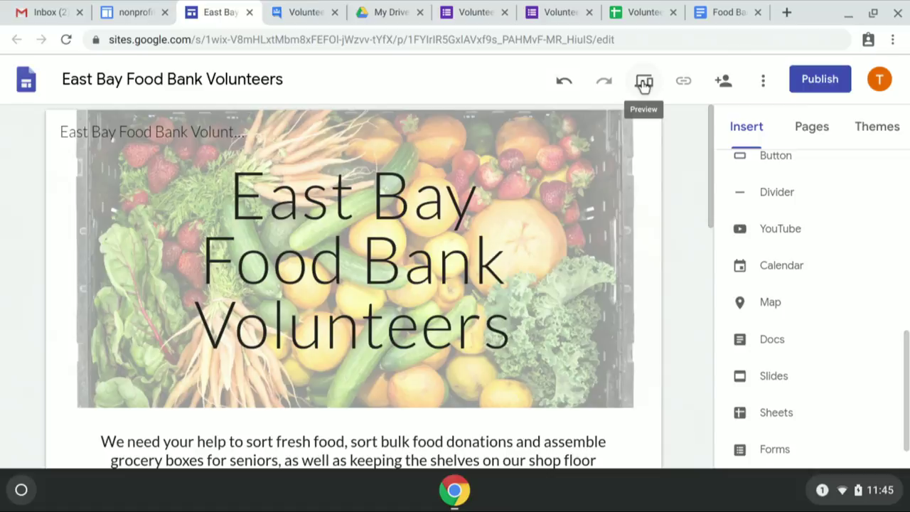
{"action": "left_click", "coordinate": [644, 83]}
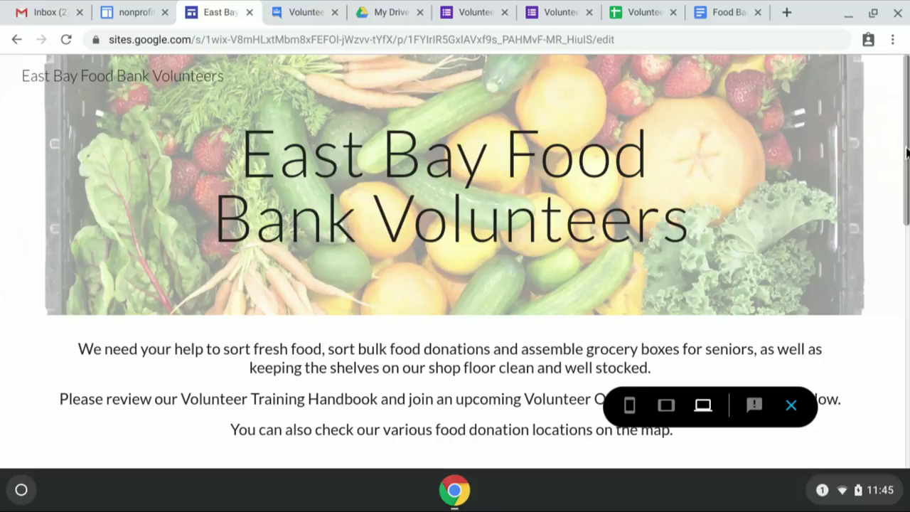
{"action": "left_click_drag", "start_coordinate": [906, 150], "coordinate": [901, 386]}
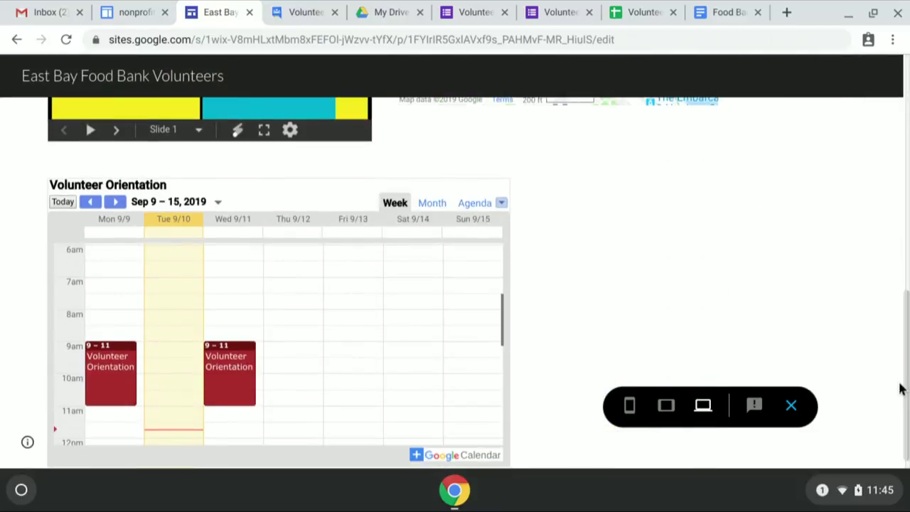
{"action": "left_click", "coordinate": [631, 406]}
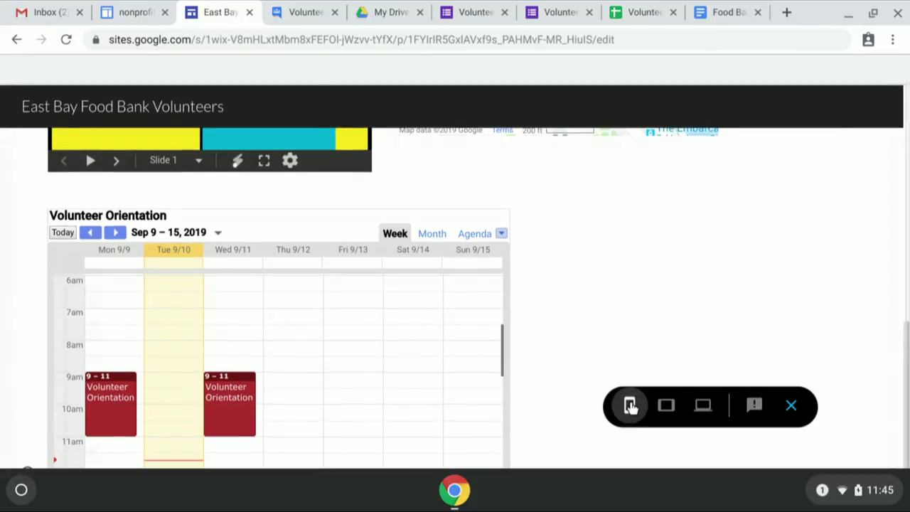
{"action": "left_click_drag", "start_coordinate": [590, 311], "coordinate": [597, 163]}
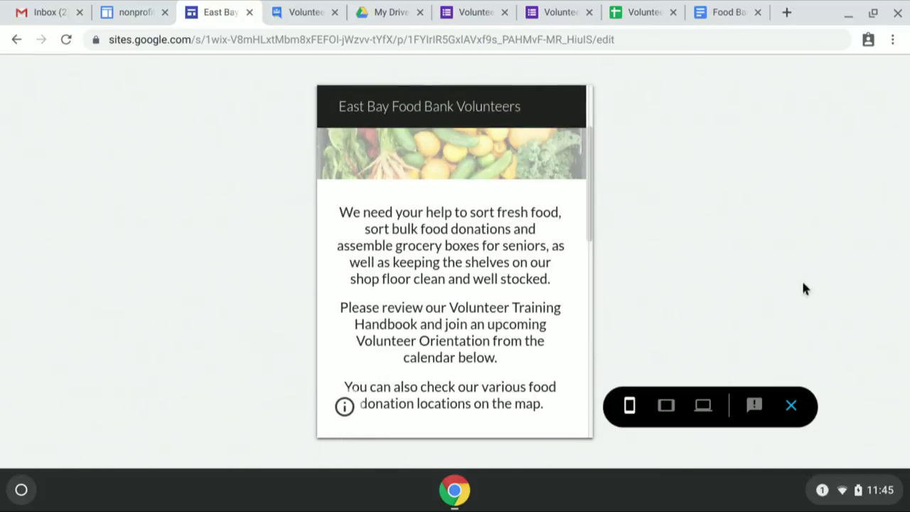
{"action": "left_click", "coordinate": [791, 405]}
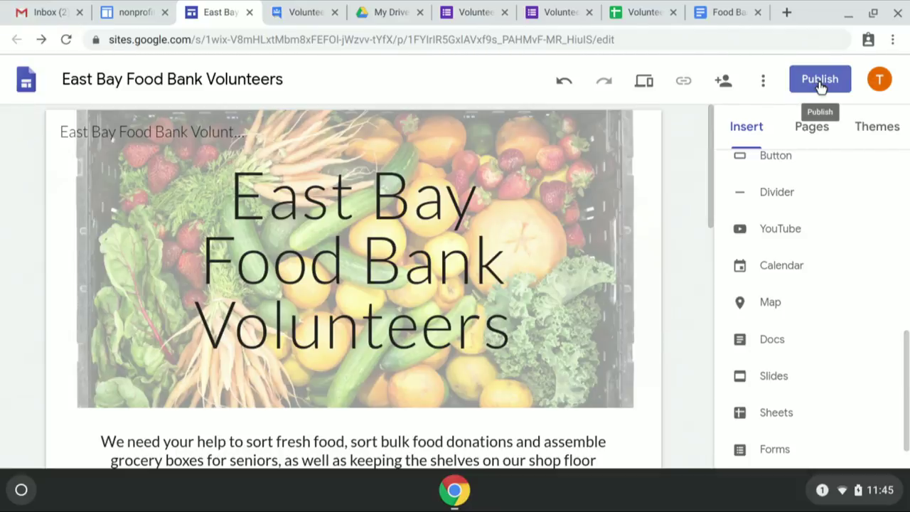
{"action": "left_click", "coordinate": [764, 85]}
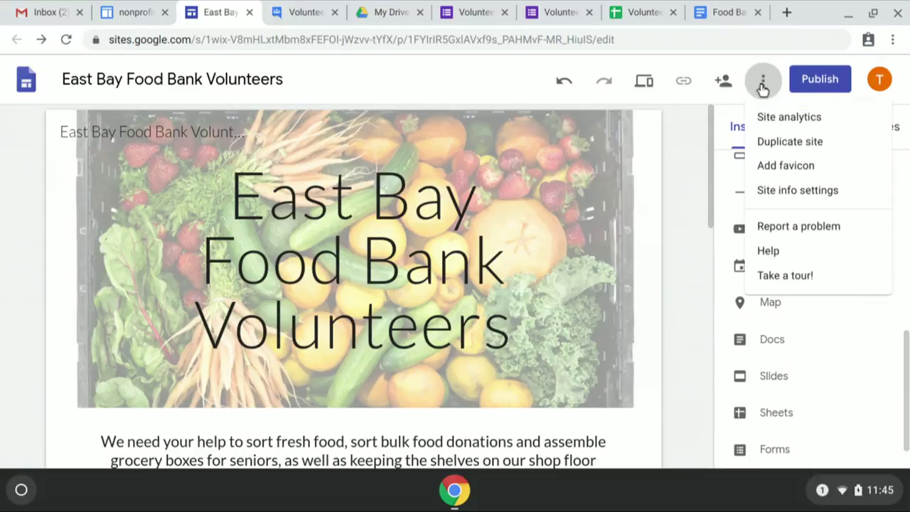
{"action": "left_click", "coordinate": [480, 71]}
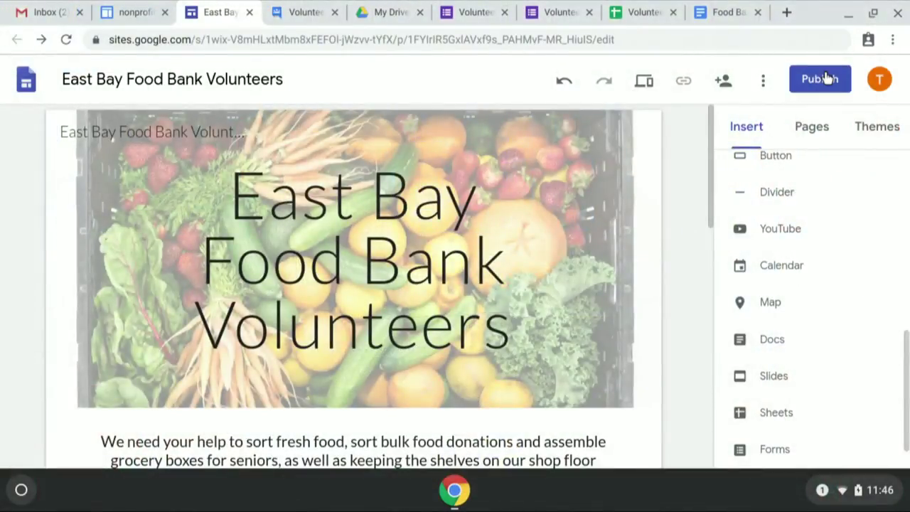
Begin publishing the site and add the afternoon-volunteers group to its access list with the Can view published permission.
{"action": "left_click", "coordinate": [826, 78]}
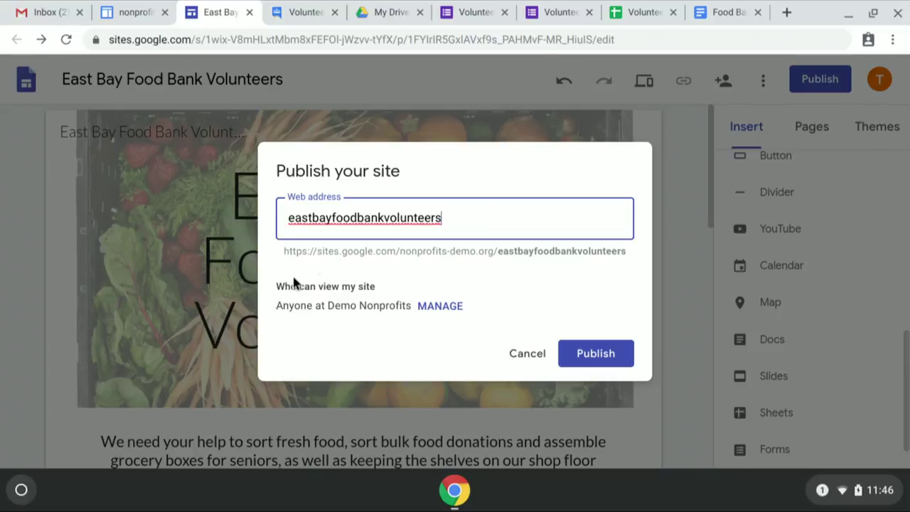
{"action": "left_click", "coordinate": [443, 307]}
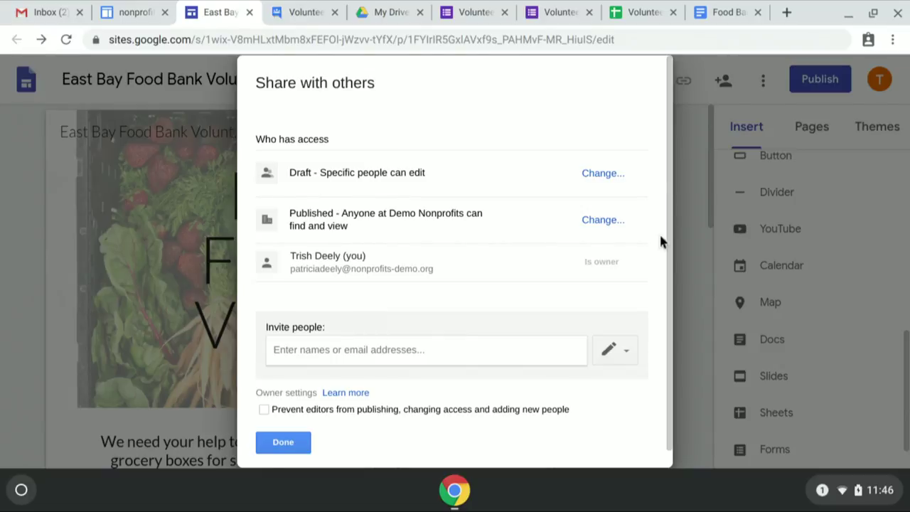
{"action": "left_click", "coordinate": [311, 350]}
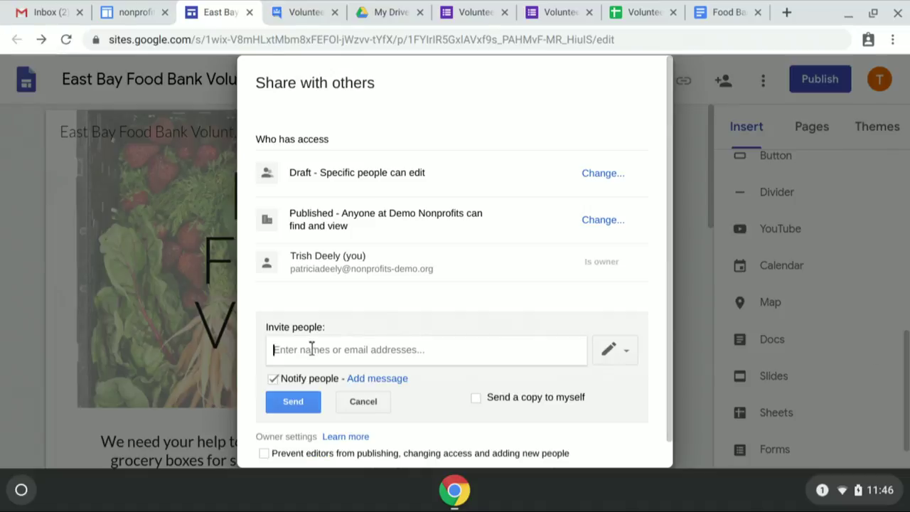
{"action": "type", "text": "after"}
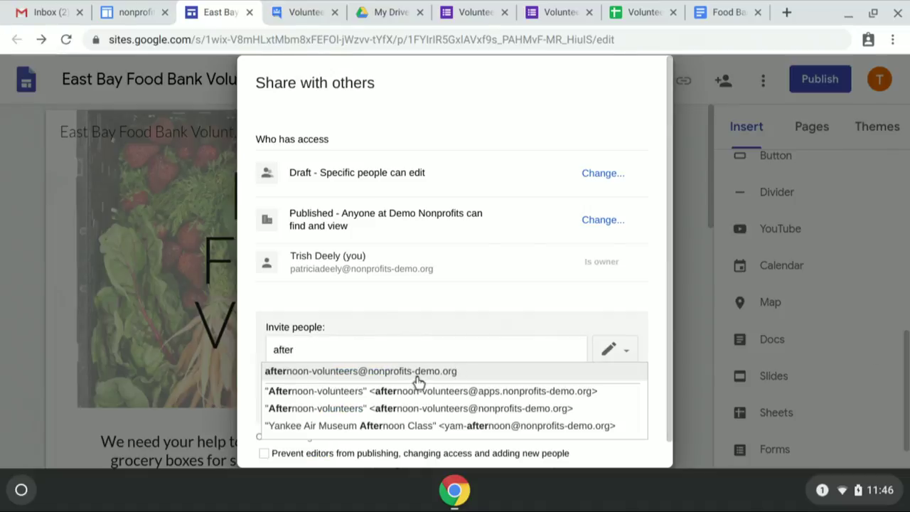
{"action": "left_click", "coordinate": [420, 371]}
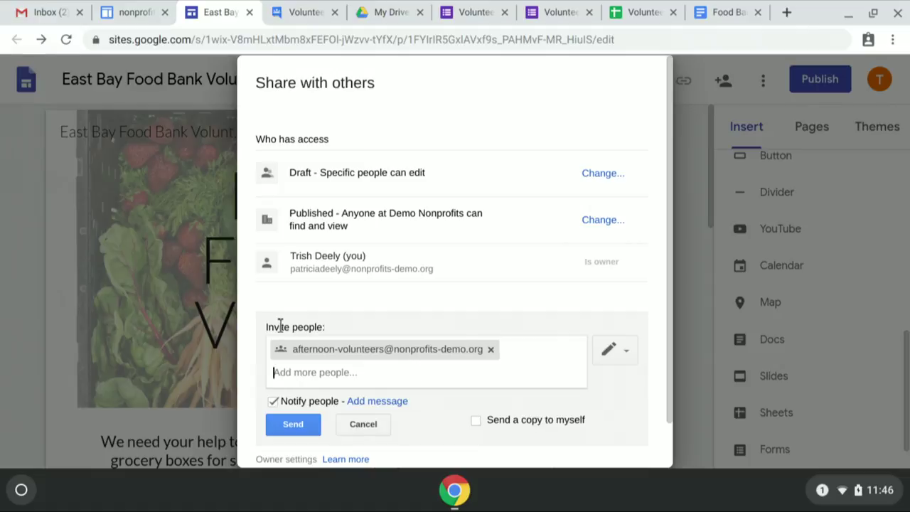
{"action": "left_click", "coordinate": [626, 354]}
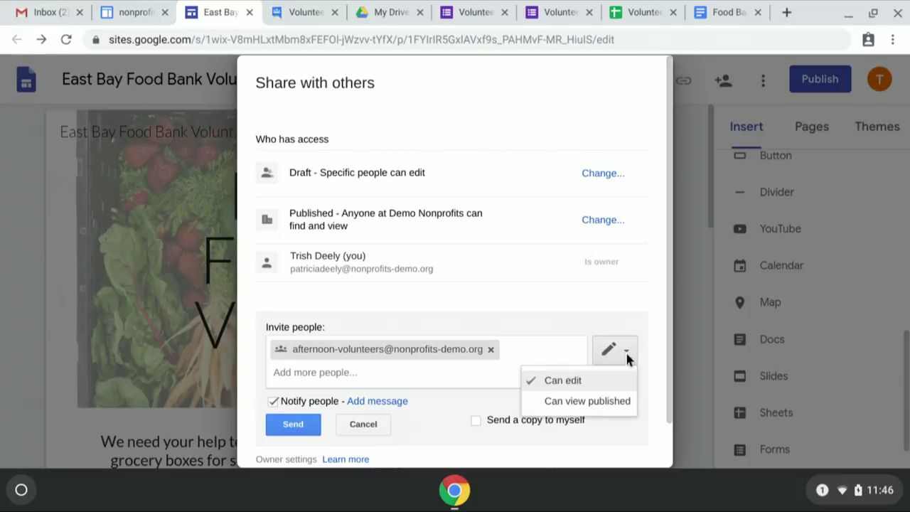
{"action": "left_click", "coordinate": [606, 405]}
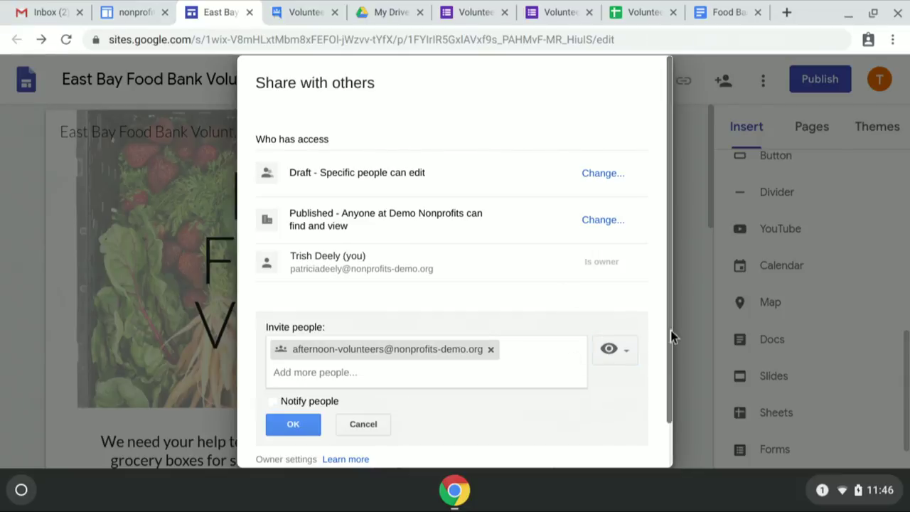
{"action": "scroll", "coordinate": [671, 338], "scroll_direction": "down", "scroll_amount": 1}
{"action": "left_click", "coordinate": [281, 379]}
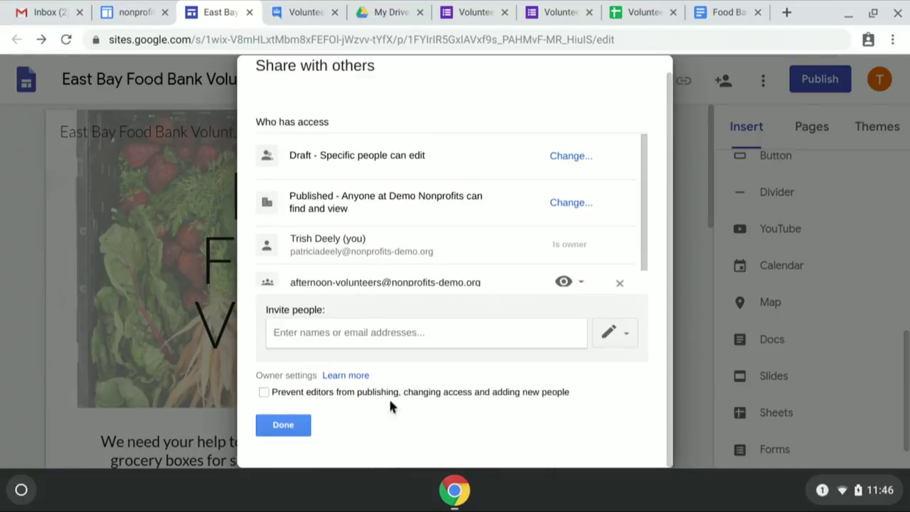
{"action": "left_click", "coordinate": [274, 428]}
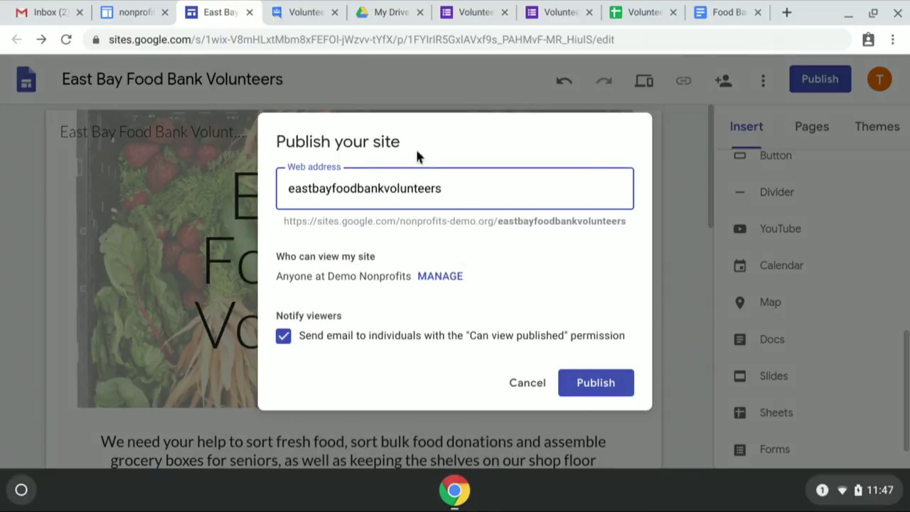
Try to set the site's web address to ebfoodbank.
{"action": "left_click_drag", "start_coordinate": [453, 191], "coordinate": [240, 197]}
{"action": "type", "text": "e"}
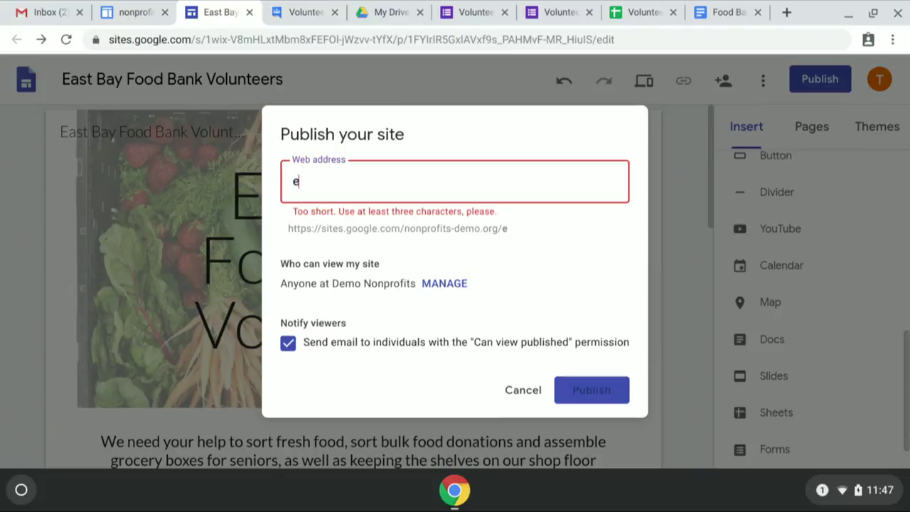
{"action": "type", "text": "bfood"}
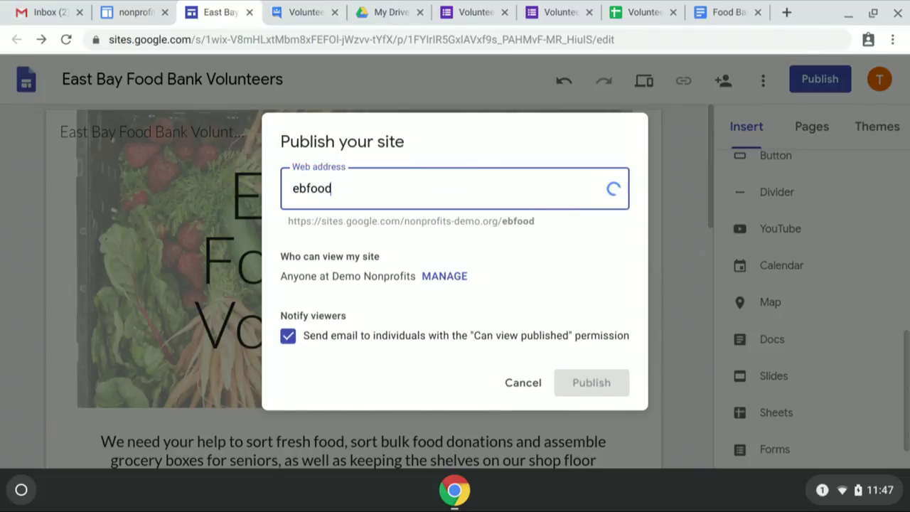
{"action": "type", "text": "bank."}
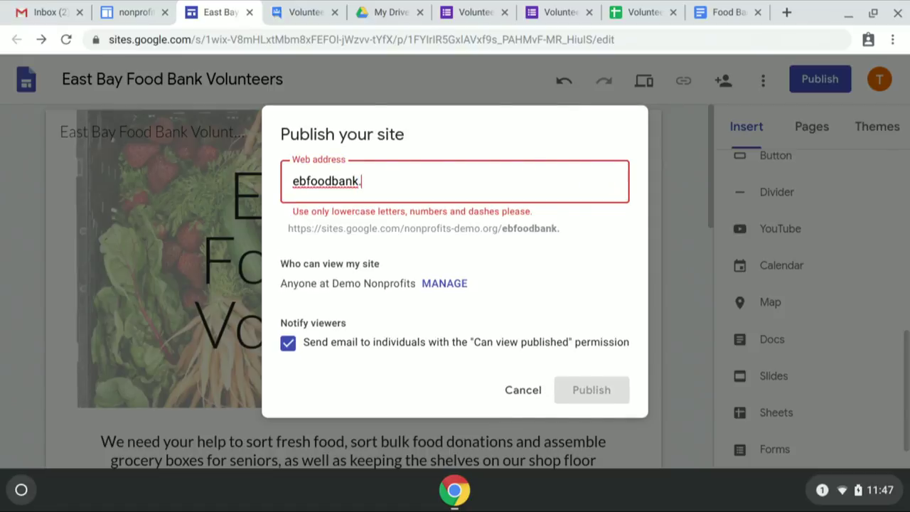
{"action": "key", "text": "BackSpace"}
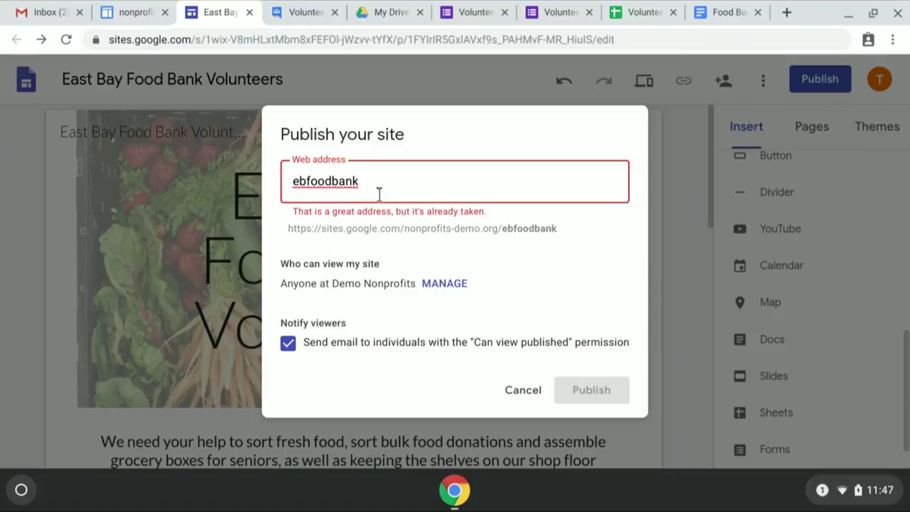
Replace the site's web address with eastbayfoodbank.
{"action": "key", "text": "BackSpace"}
{"action": "key", "text": "BackSpace"}
{"action": "key", "text": "BackSpace"}
{"action": "key", "text": "BackSpace"}
{"action": "key", "text": "BackSpace"}
{"action": "key", "text": "BackSpace"}
{"action": "key", "text": "BackSpace"}
{"action": "key", "text": "BackSpace"}
{"action": "key", "text": "BackSpace"}
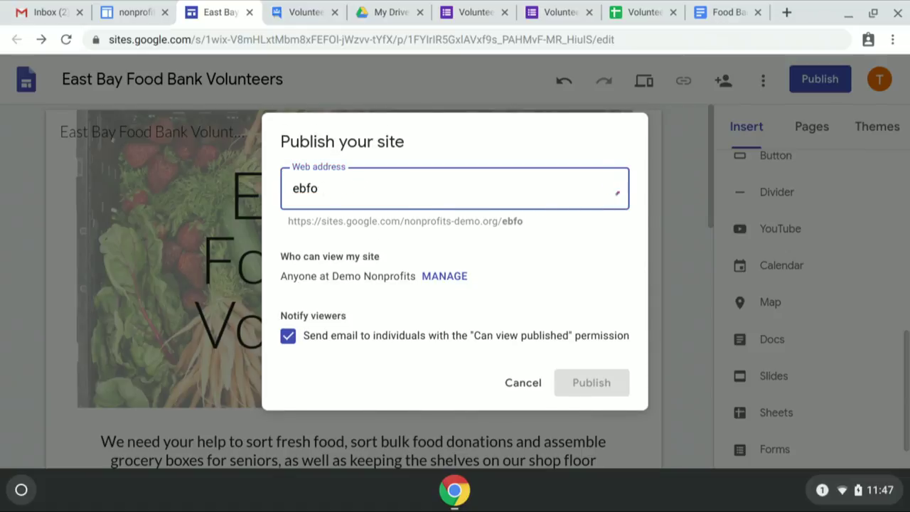
{"action": "type", "text": "astbay"}
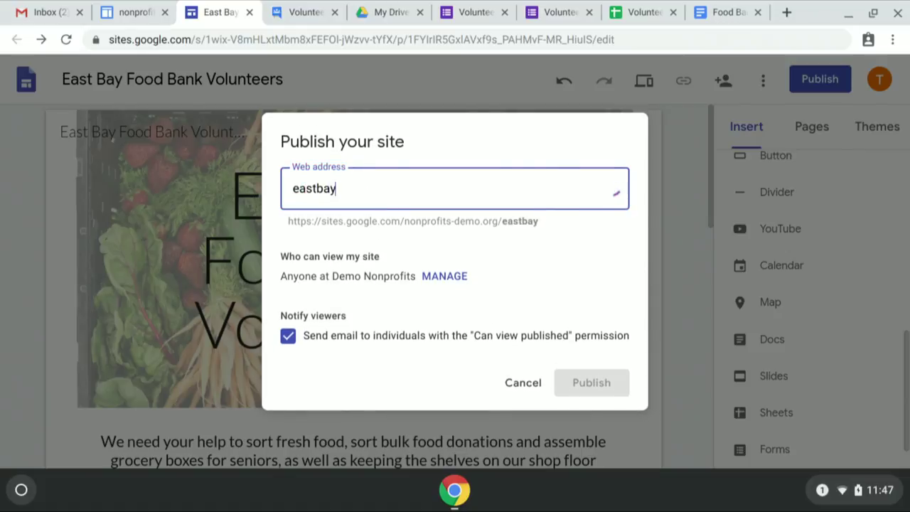
{"action": "type", "text": "foodbank"}
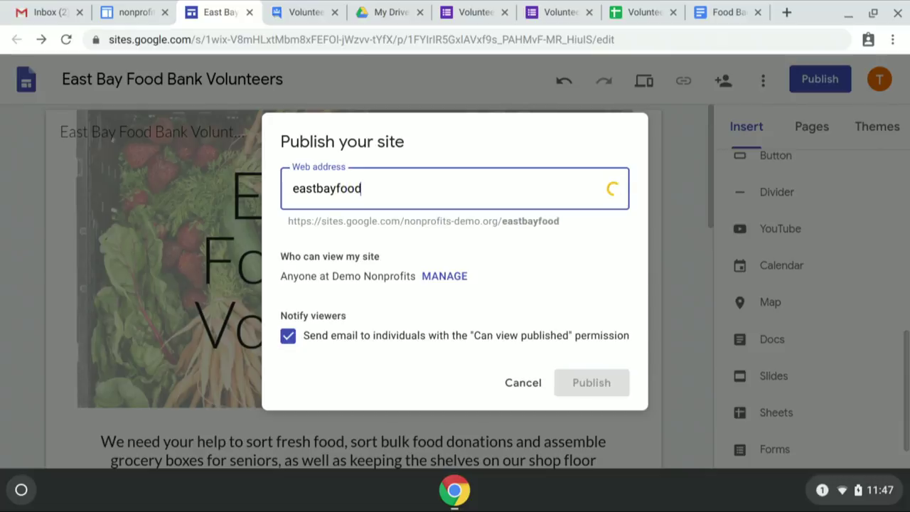